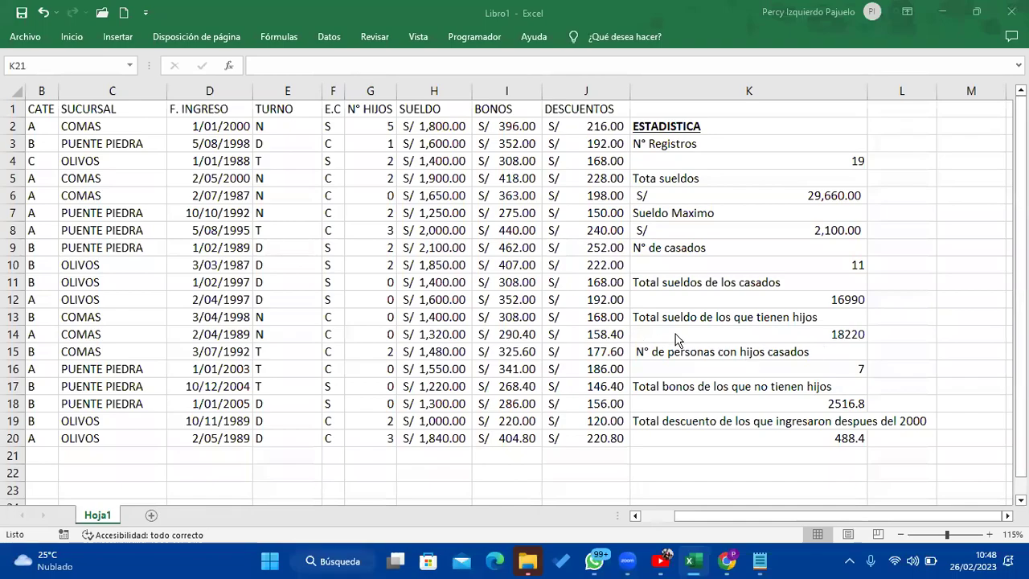
Enter the label 'Total sueldos de la sucursal de comas' in cell K21
scroll(675, 339, "down", 1)
left_click(712, 399)
scroll(712, 399, "up", 1)
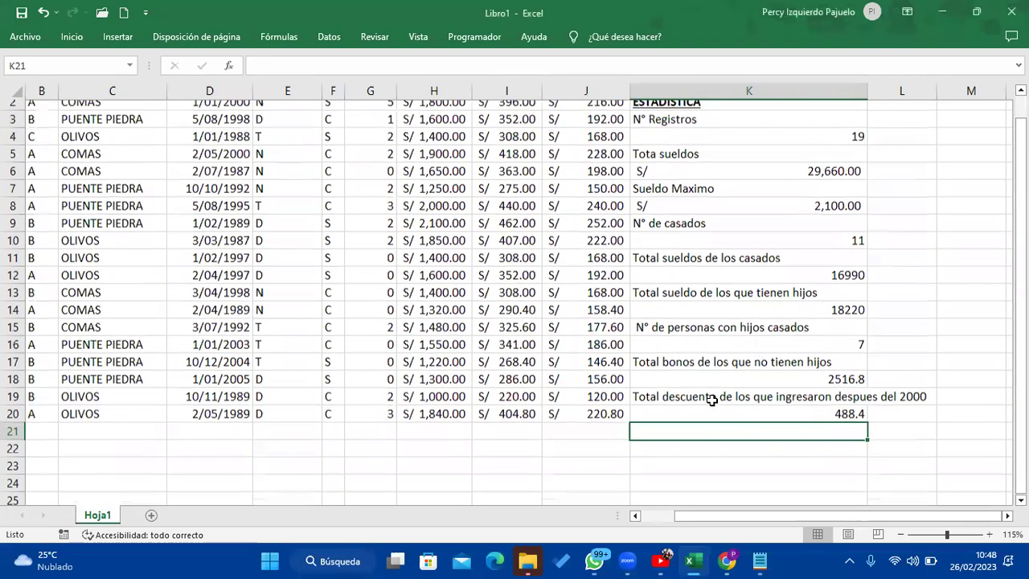
scroll(712, 400, "down", 1)
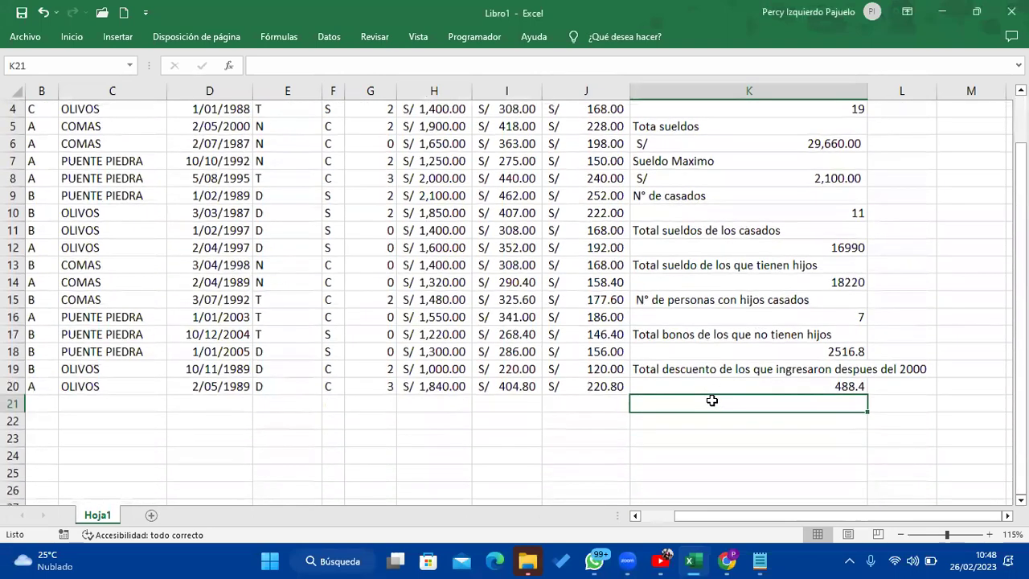
type("Total ")
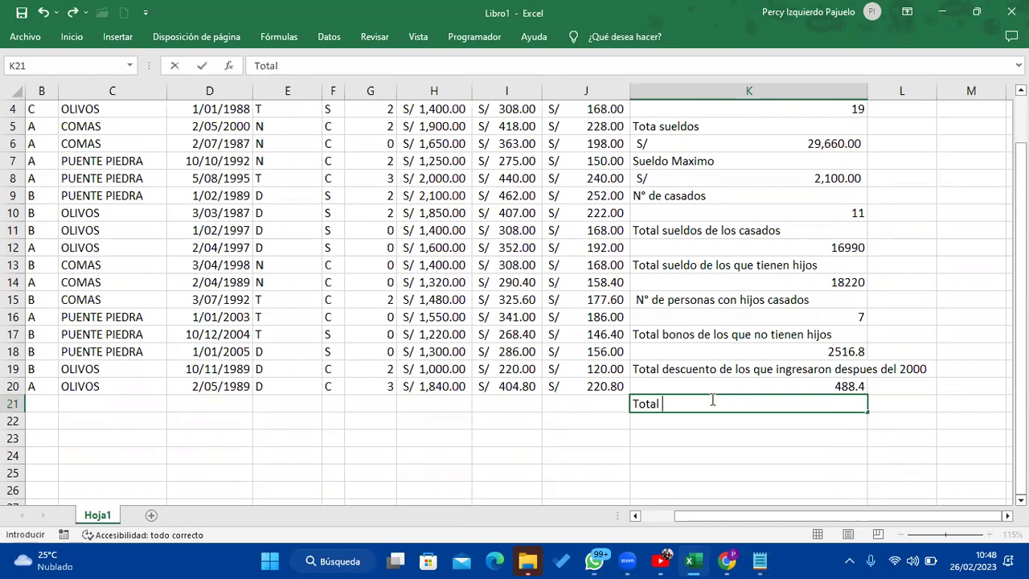
type("suelo")
key("BackSpace")
type("dos de l")
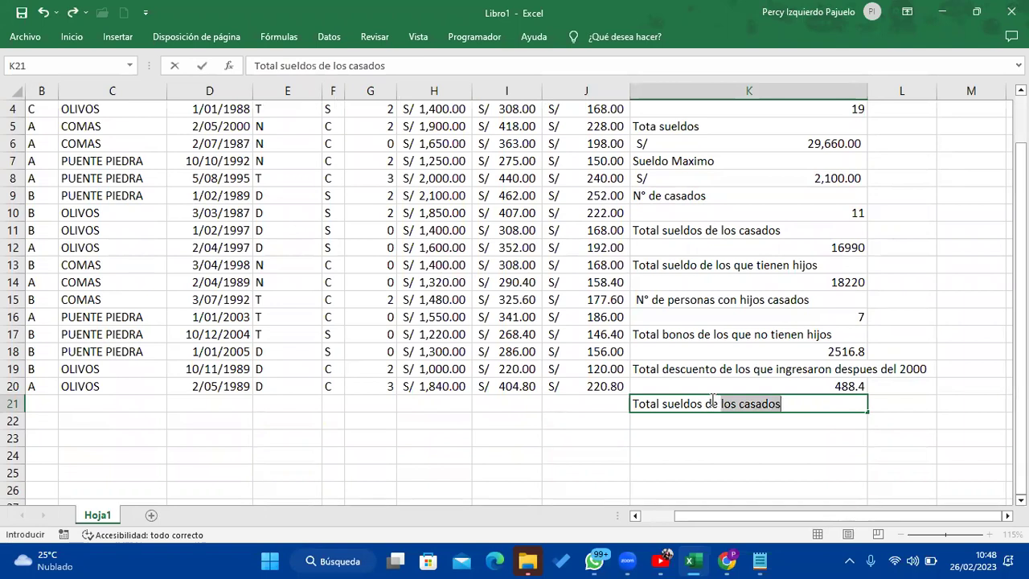
type("a ")
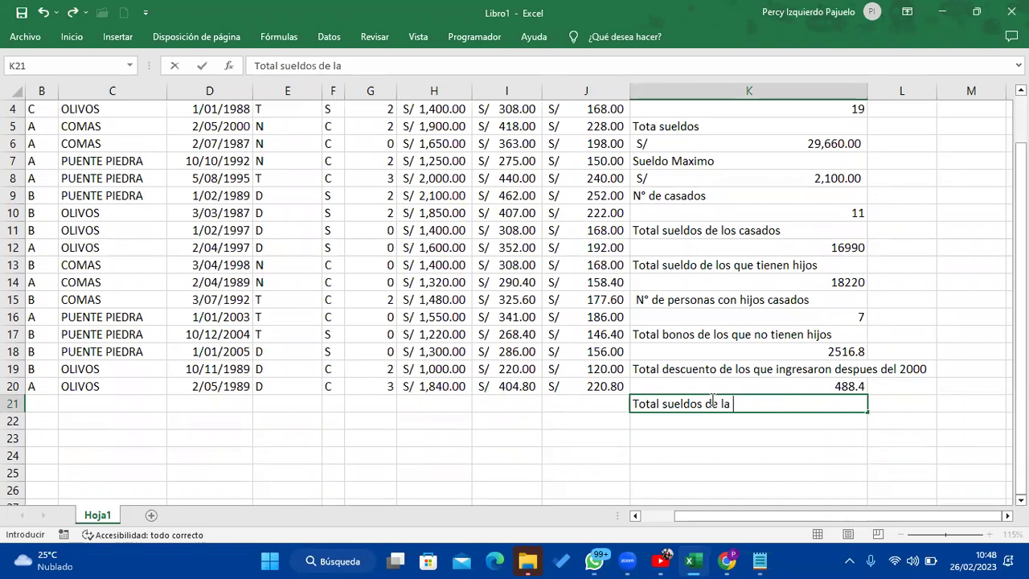
type("sucursal de comas")
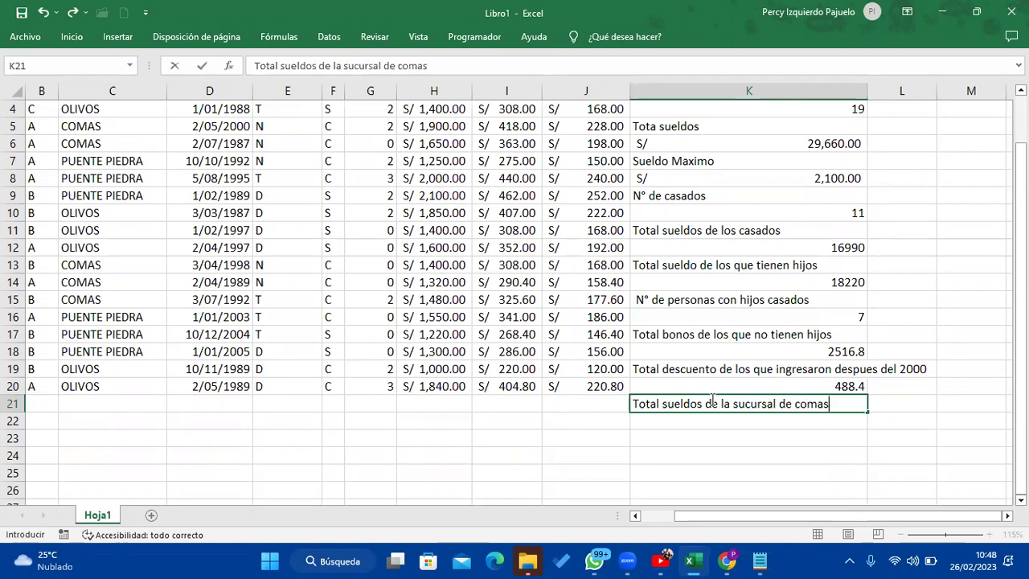
key("Return")
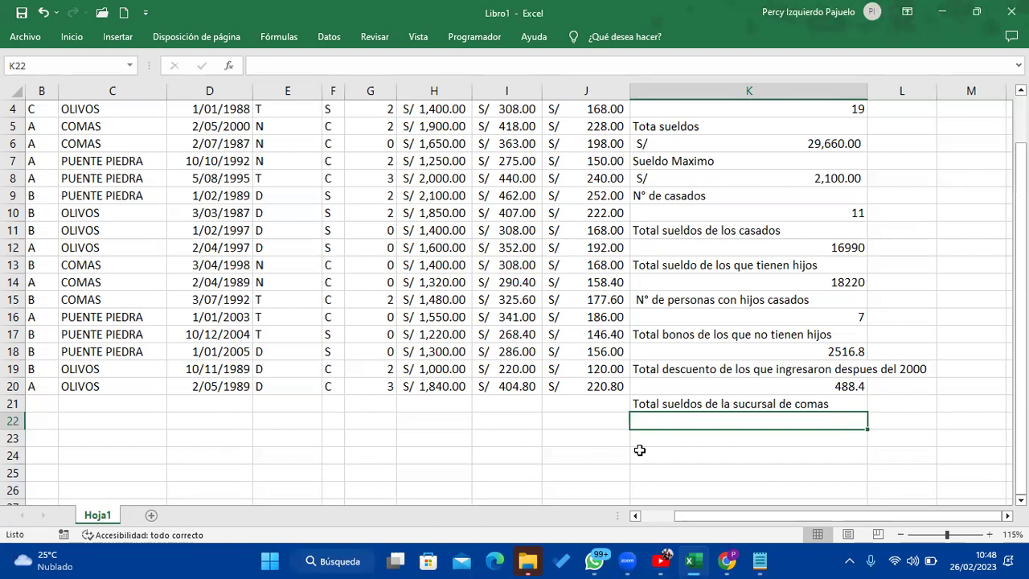
Enter =SUMAR.SI(C2:C20;"Comas";H2:H20) in K22, giving the Comas salary total 9550
type("=suma")
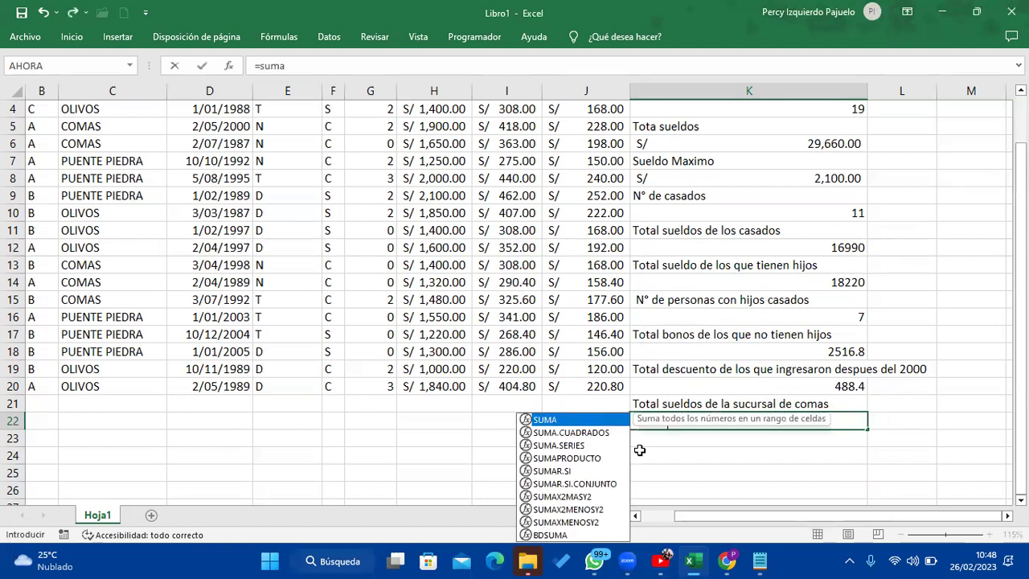
key("Down")
key("Down")
key("Down")
key("Down")
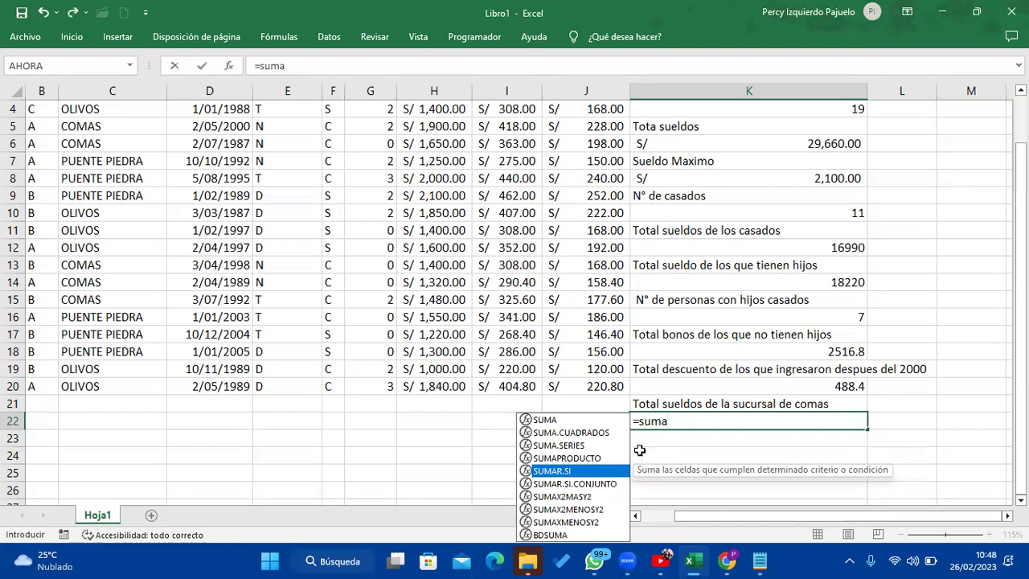
key("Tab")
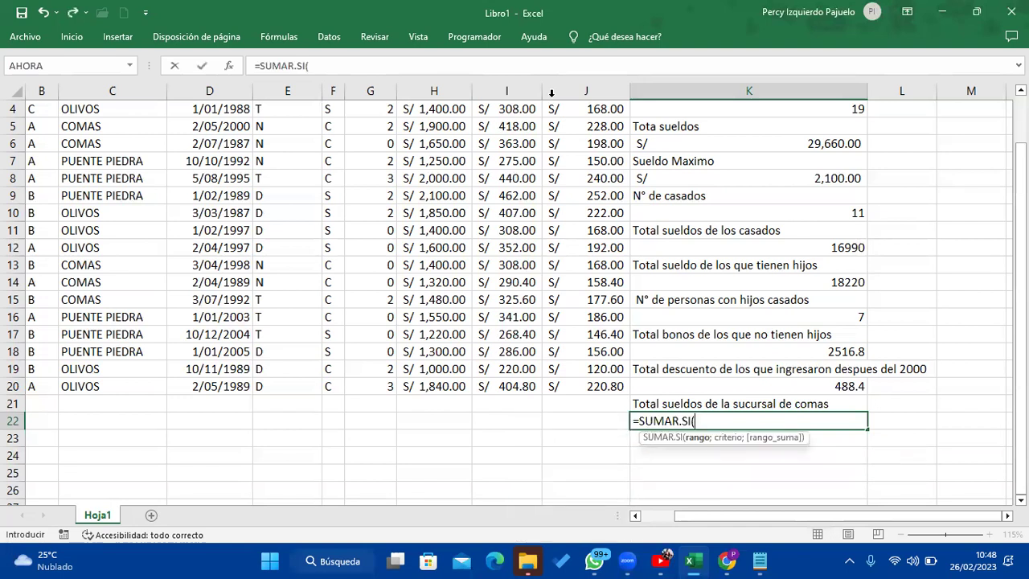
scroll(338, 285, "up", 1)
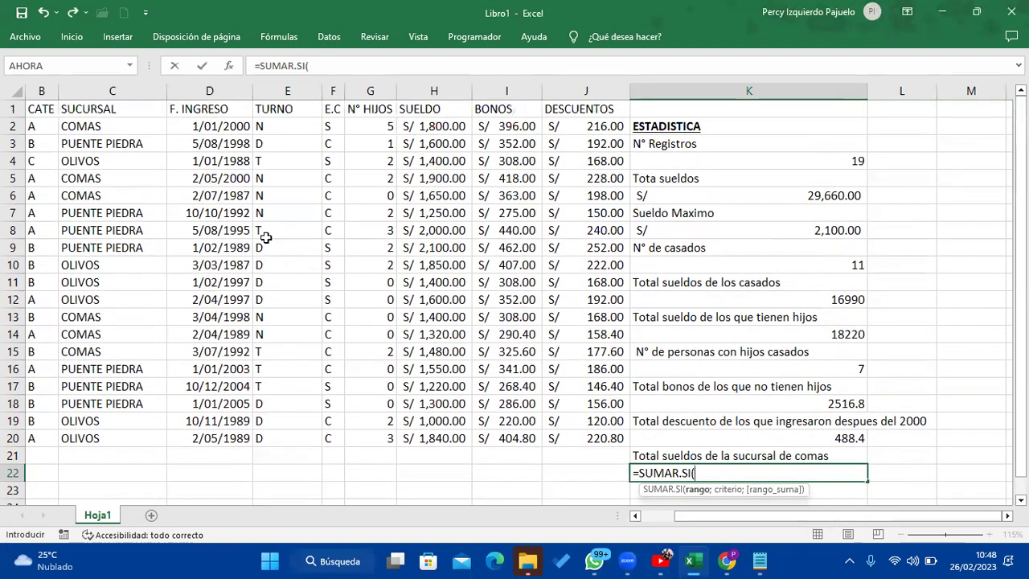
left_click_drag(129, 129, 109, 438)
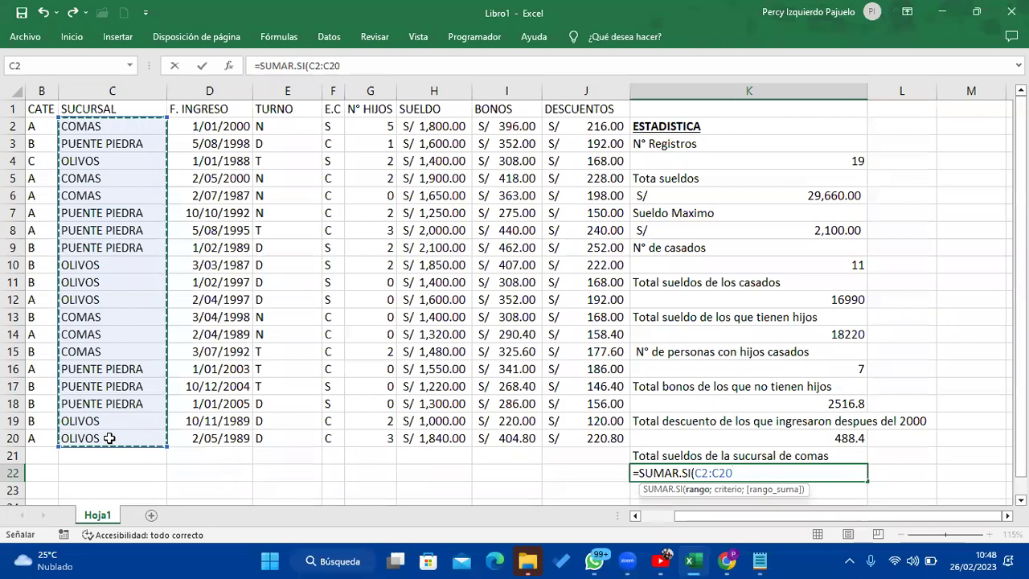
type(";\"C")
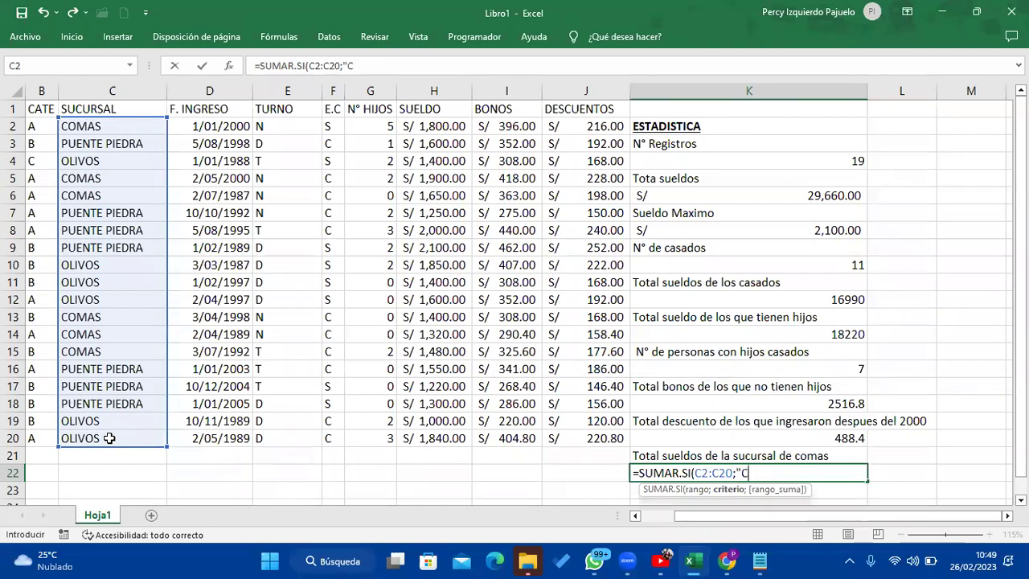
type("omas\"")
type(";")
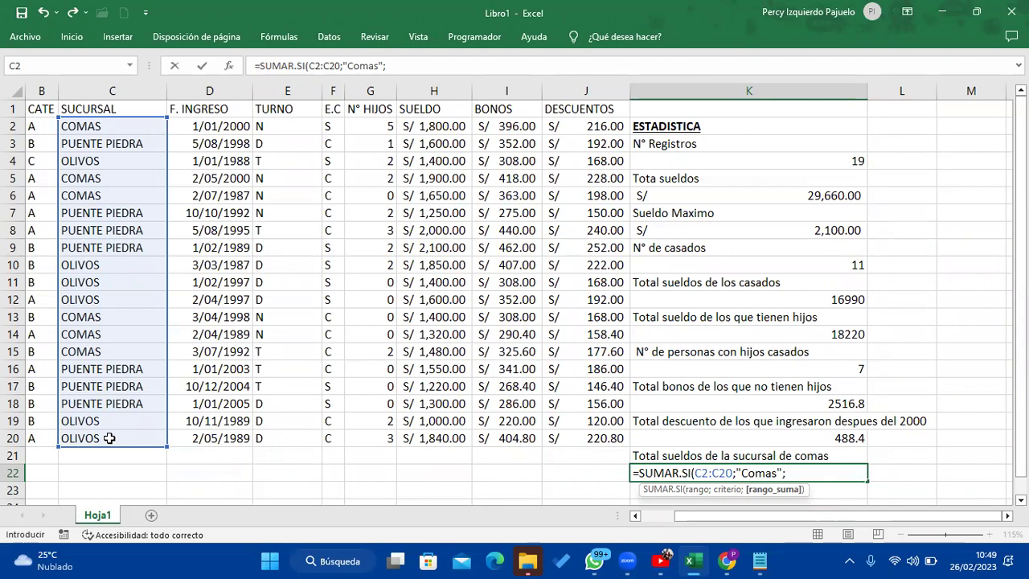
left_click(442, 124)
left_click_drag(442, 125, 434, 436)
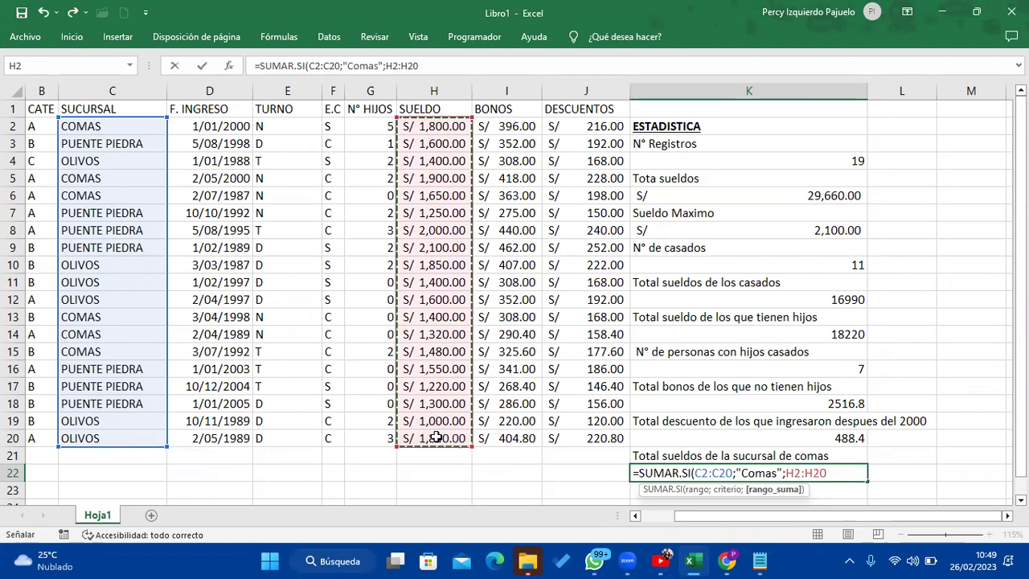
type(")")
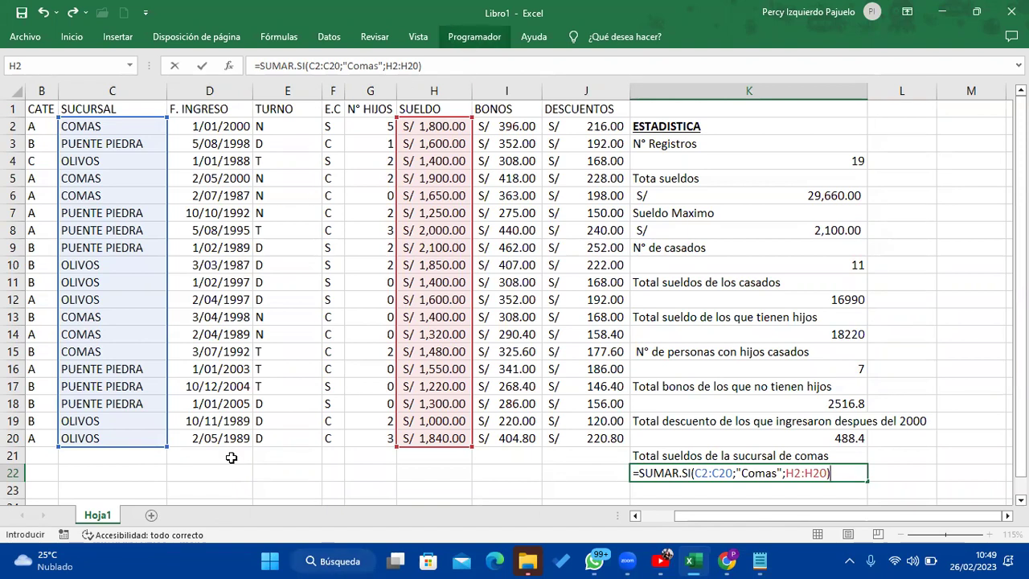
key("Return")
scroll(834, 419, "down", 2)
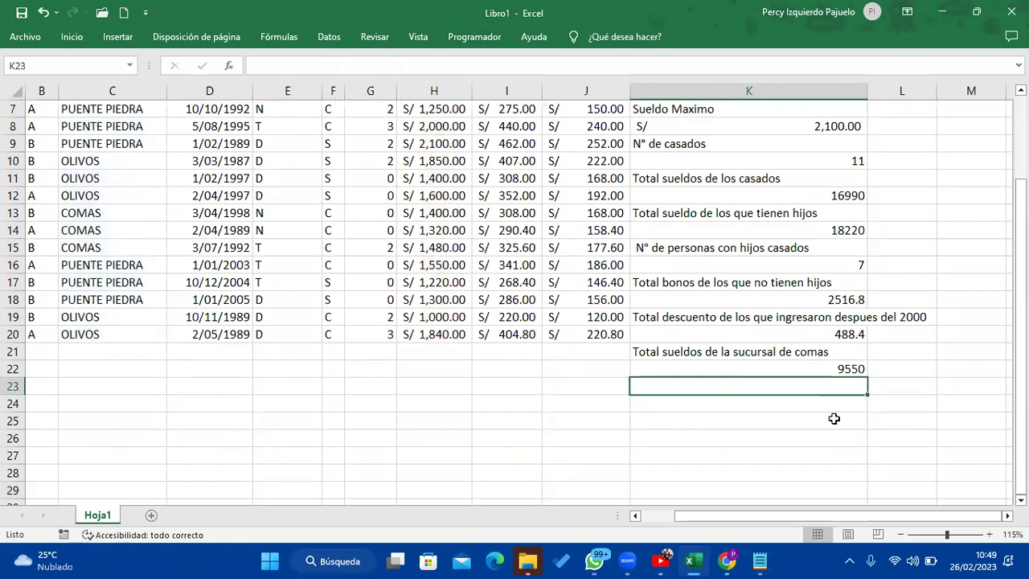
Label K23 'Total descuentos de los que no son de la surcursal de comas' and start SUMAR.SI in K24
type("Total")
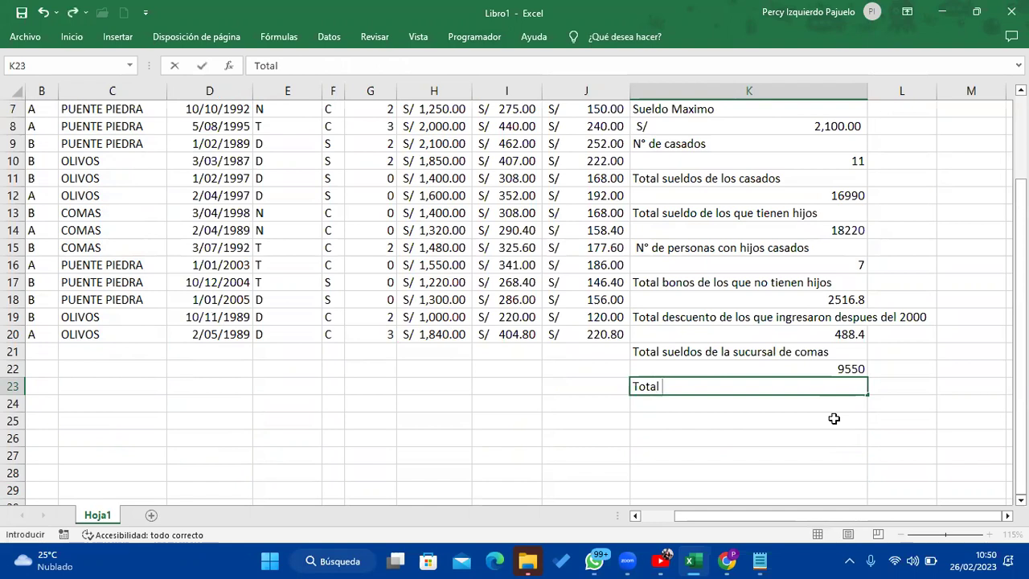
type(" descuentos ")
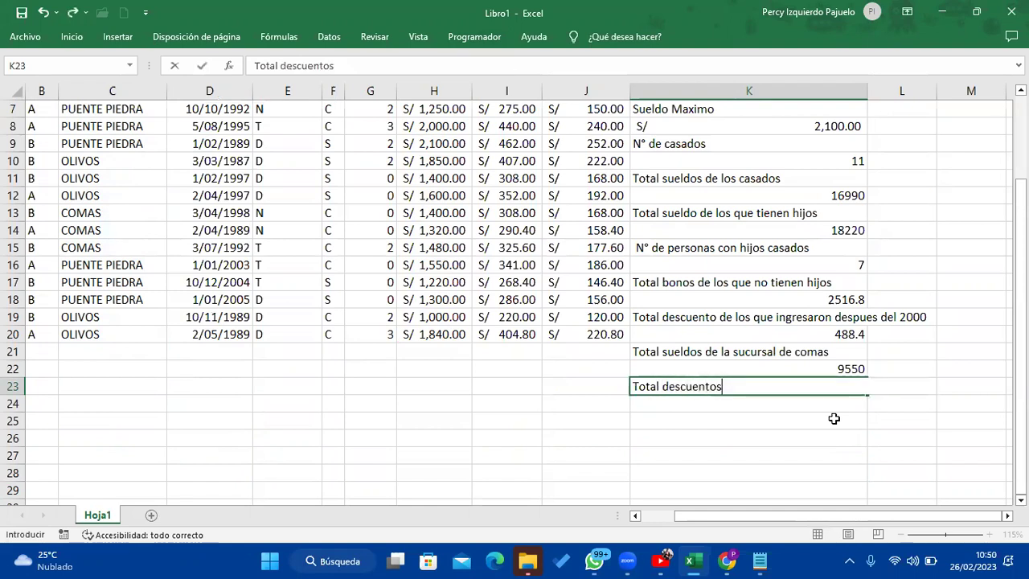
type("de los que no son de la surcursal de comas")
key("Return")
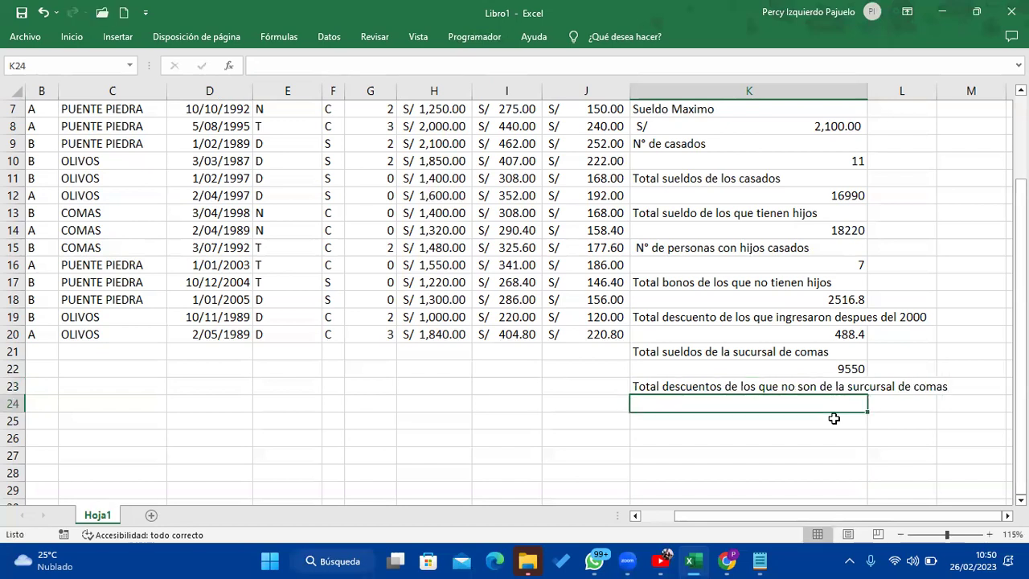
type("=")
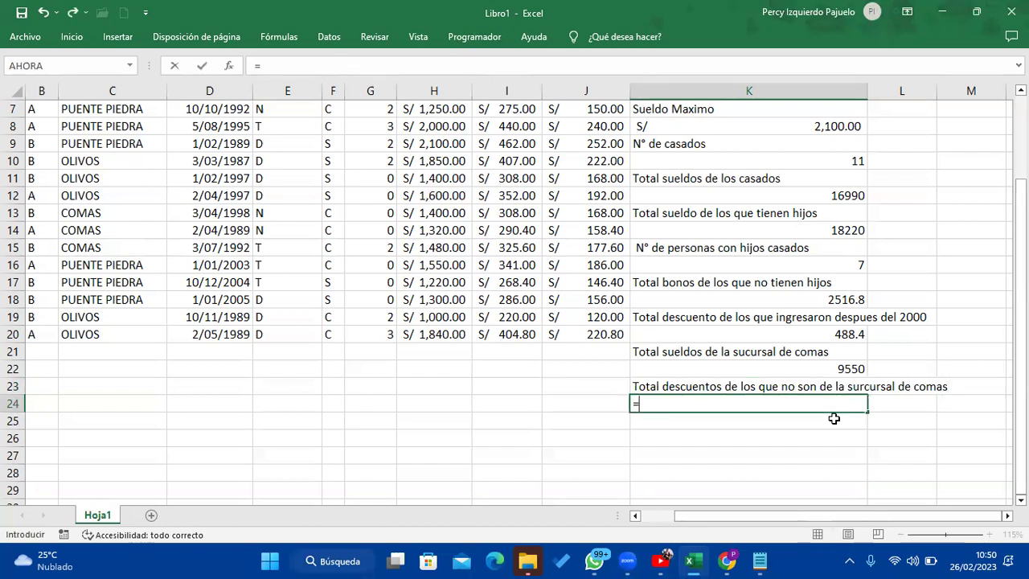
type("sum")
key("Down")
key("Down")
key("Down")
key("Down")
key("Down")
key("Tab")
key("BackSpace")
key("BackSpace")
key("BackSpace")
key("BackSpace")
key("BackSpace")
key("BackSpace")
key("BackSpace")
key("BackSpace")
key("BackSpace")
key("Tab")
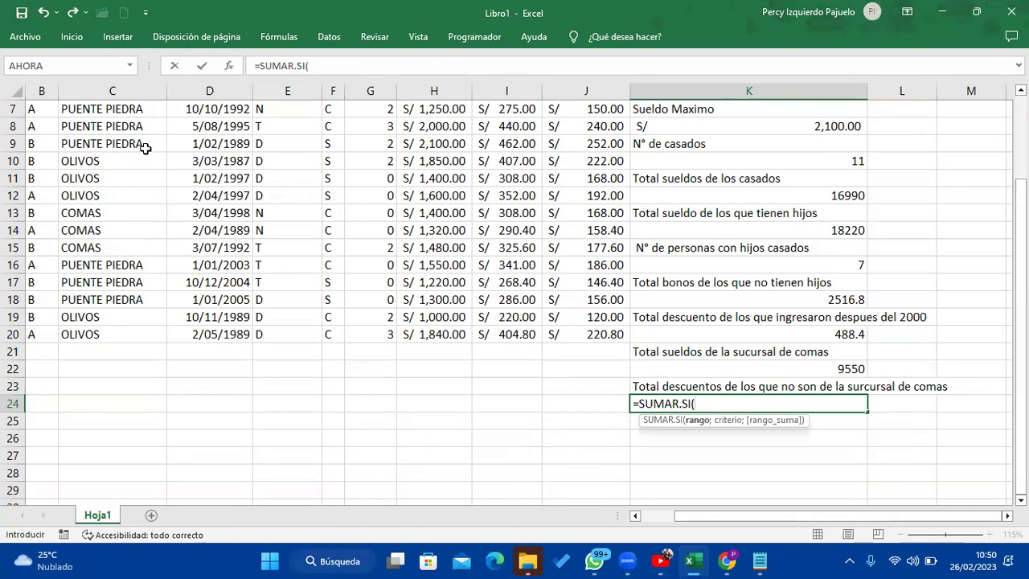
Complete K24 as =SUMAR.SI(C2:C20;"<>comas";J2:J20) for non-Comas discounts
scroll(139, 166, "up", 2)
left_click_drag(133, 127, 139, 438)
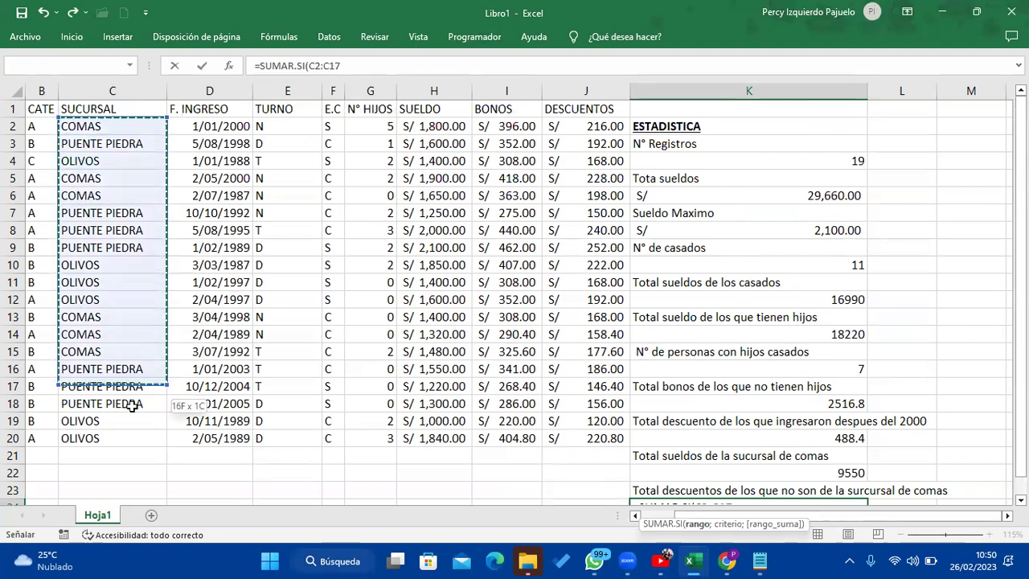
scroll(280, 356, "down", 2)
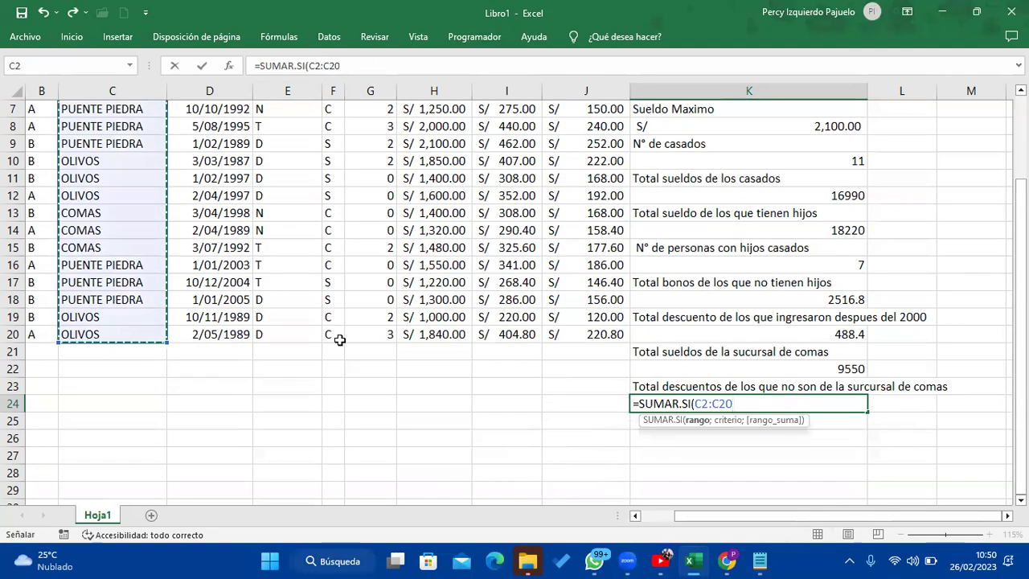
type(";\"")
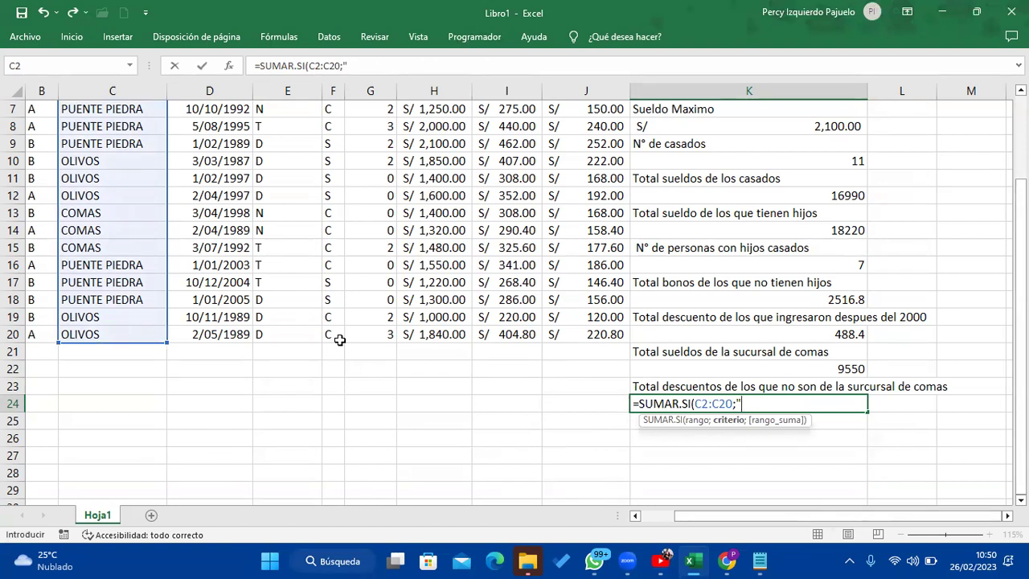
type("<>comas\";")
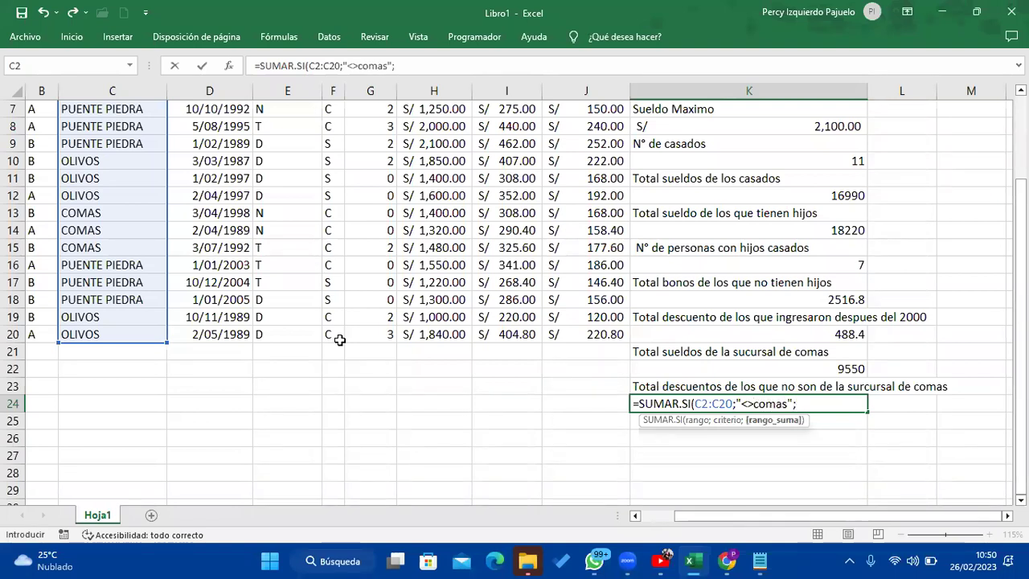
scroll(337, 340, "up", 1)
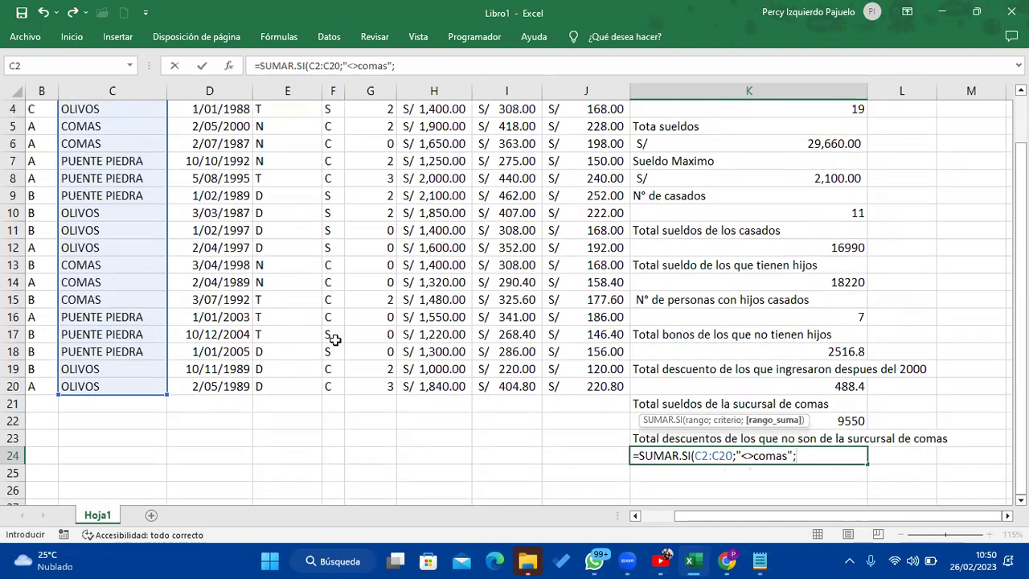
scroll(427, 263, "up", 1)
left_click(594, 128)
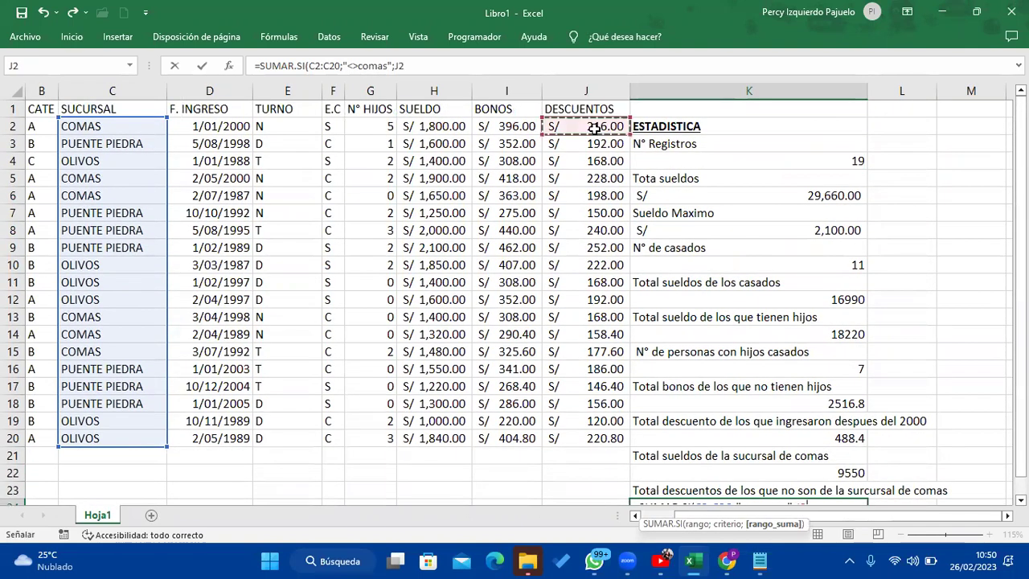
left_click_drag(594, 129, 589, 438)
scroll(589, 394, "down", 1)
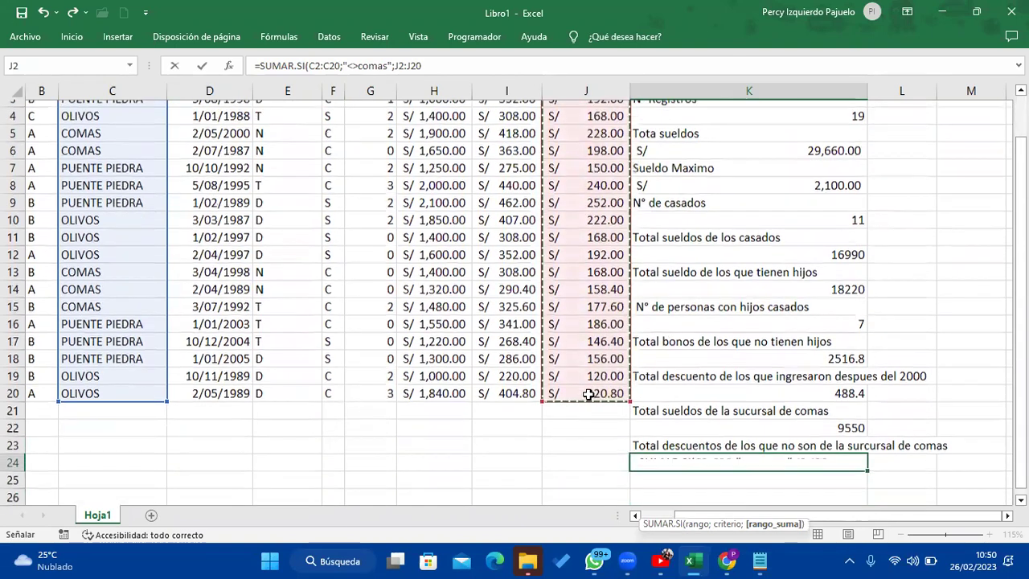
scroll(590, 393, "down", 1)
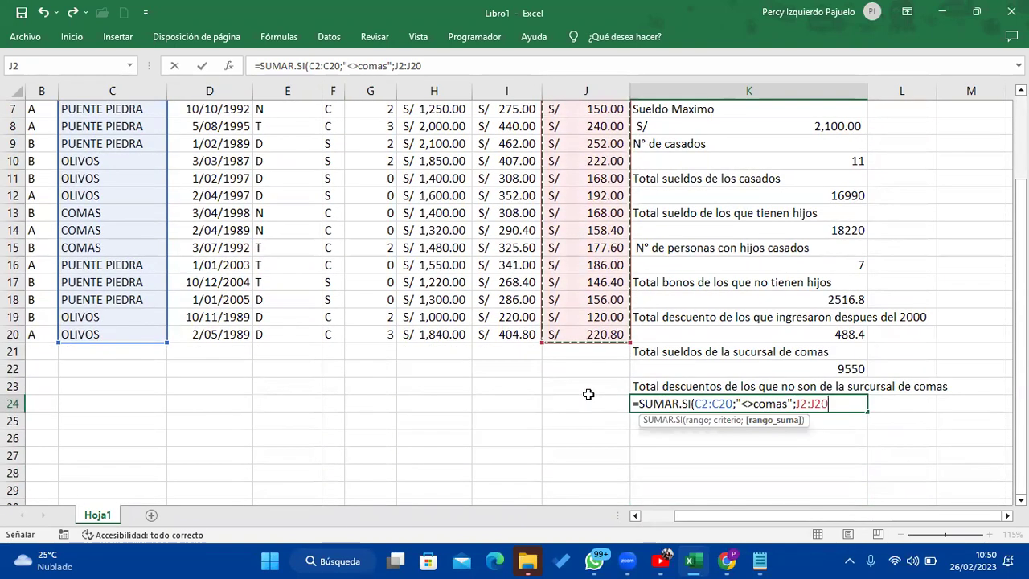
type(")")
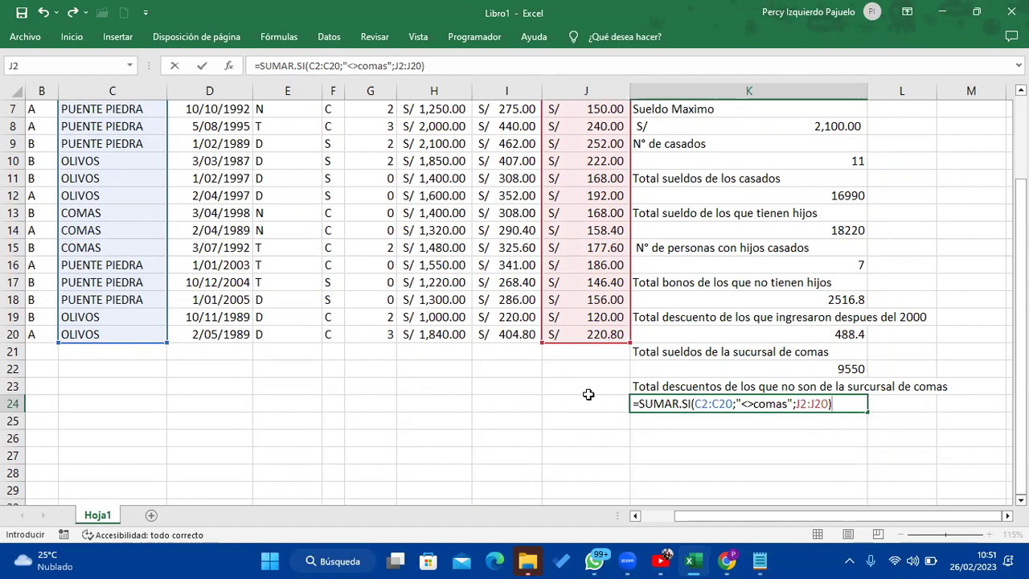
scroll(507, 362, "up", 1)
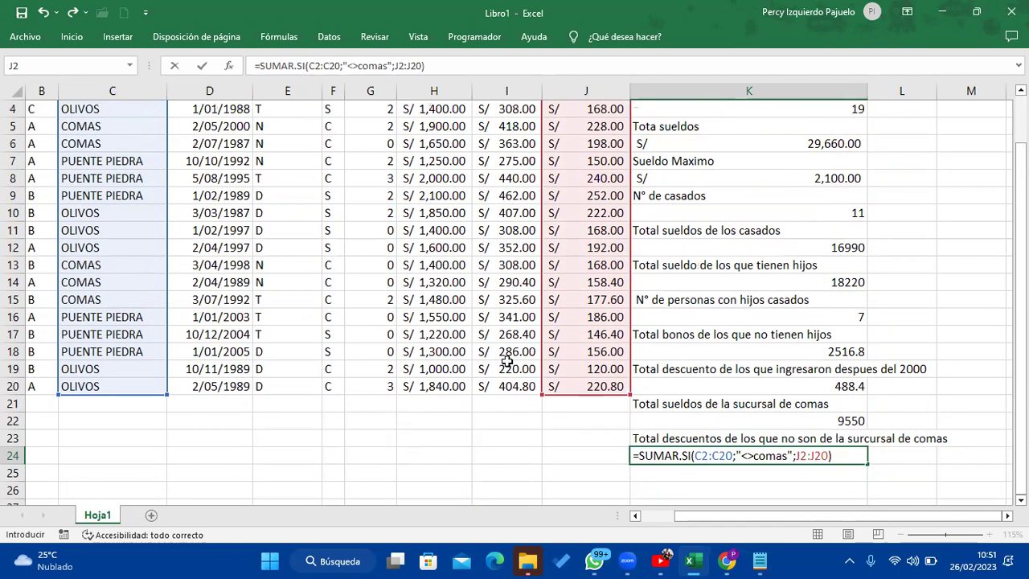
scroll(508, 362, "down", 1)
scroll(507, 362, "up", 2)
scroll(507, 362, "down", 1)
scroll(507, 361, "down", 1)
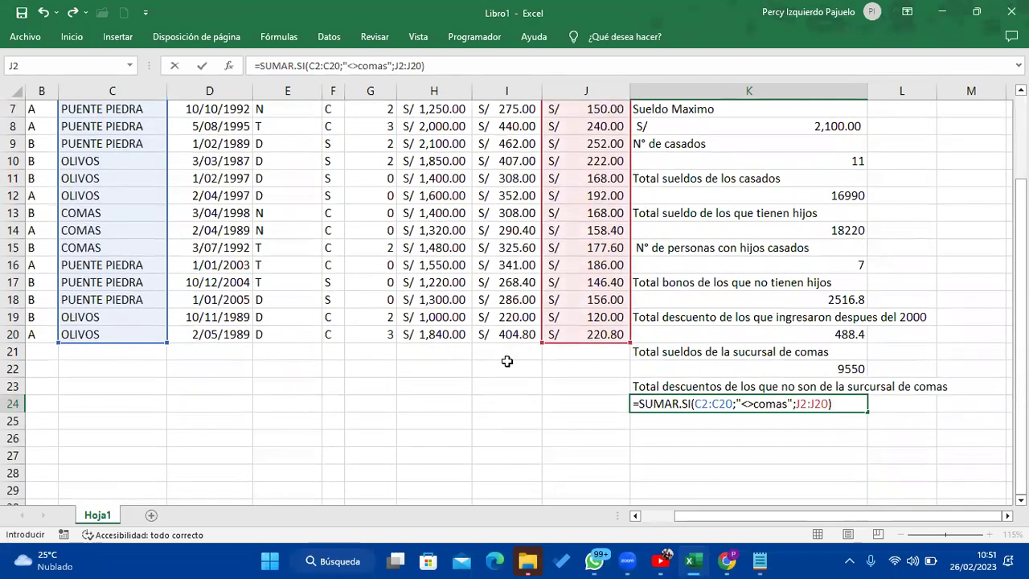
key("Return")
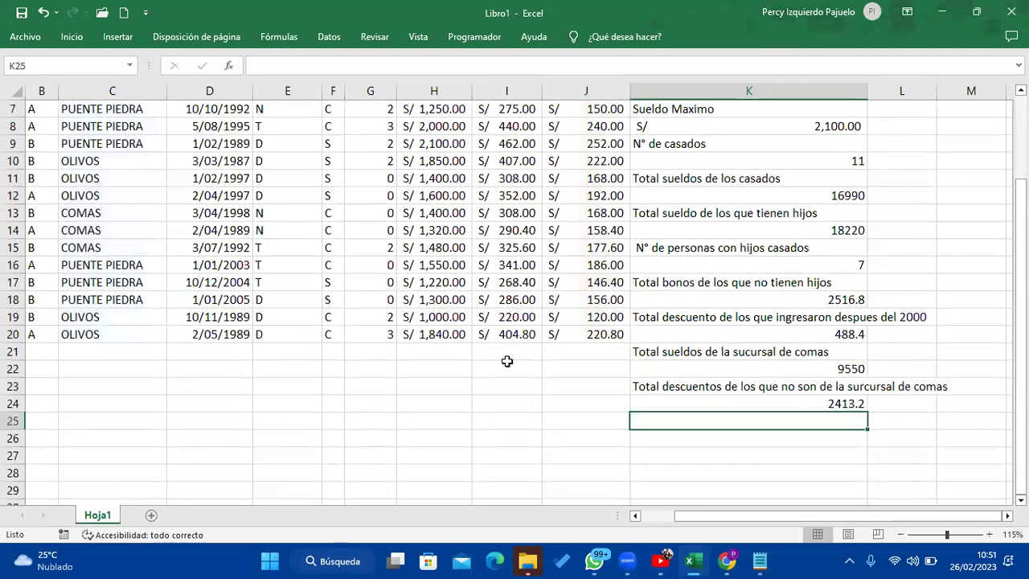
Enter an 'N° de personas' label in K25 for Puente Piedra staff with more than one child
type("N!")
key("BackSpace")
type("°")
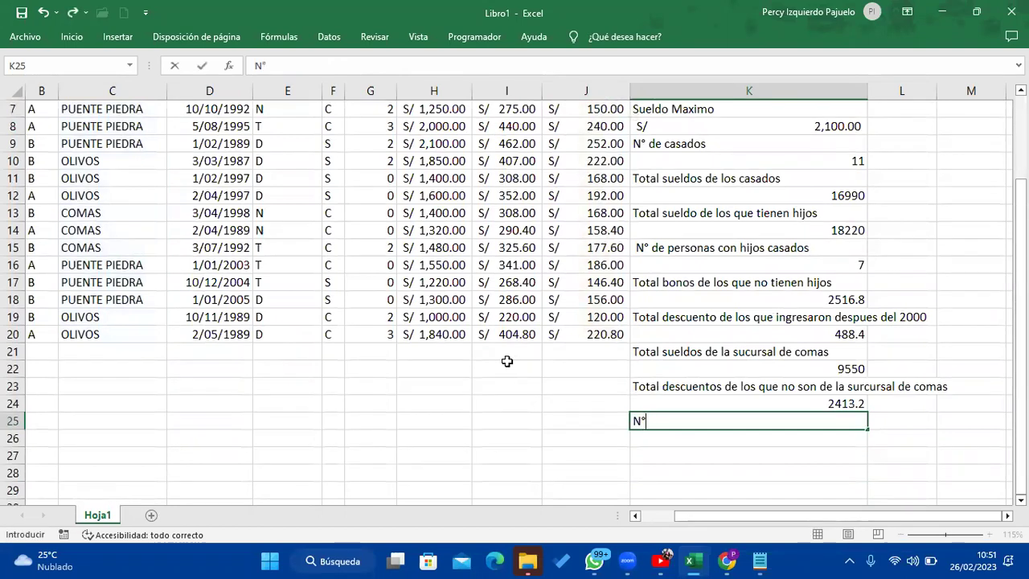
type(" de personas con mas de")
type("un hijo de la surcu")
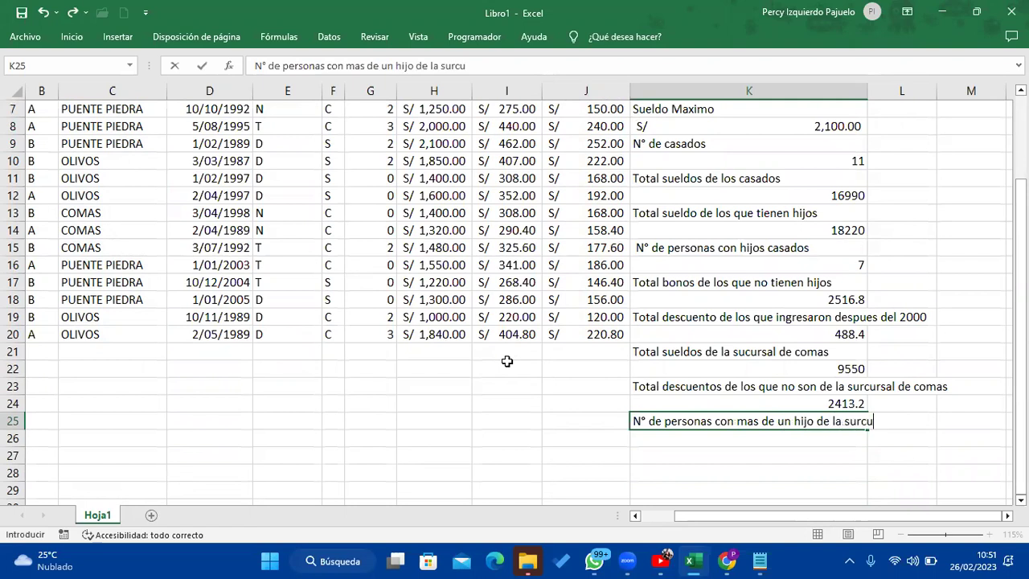
type("rsal de puente piedra")
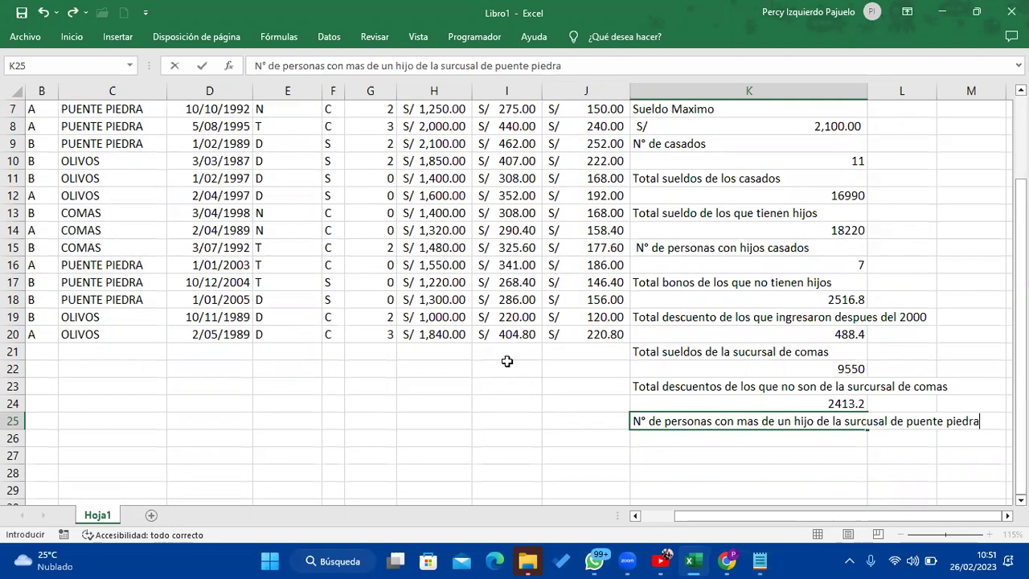
key("Return")
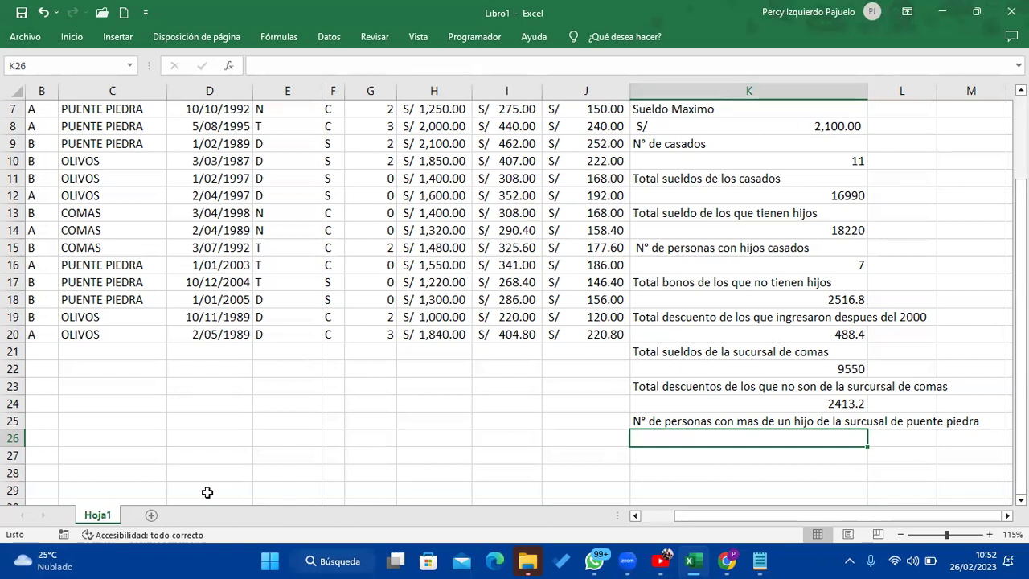
Start =CONTAR.SI.CONJUNTO in K26 with range G2:G20 and criterion ">1"
type("=")
key("BackSpace")
type("=contar")
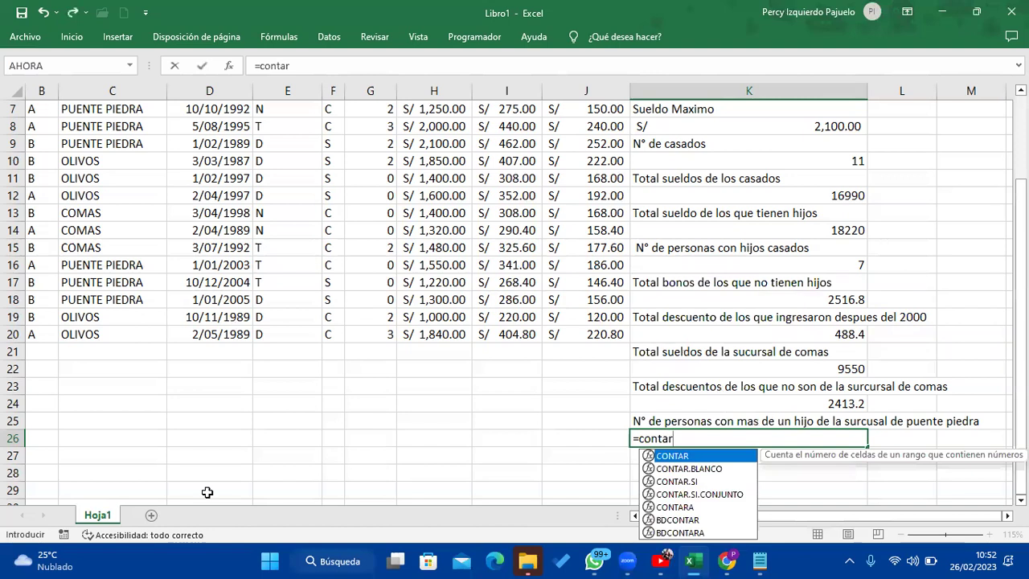
key("Down")
key("Down")
key("Down")
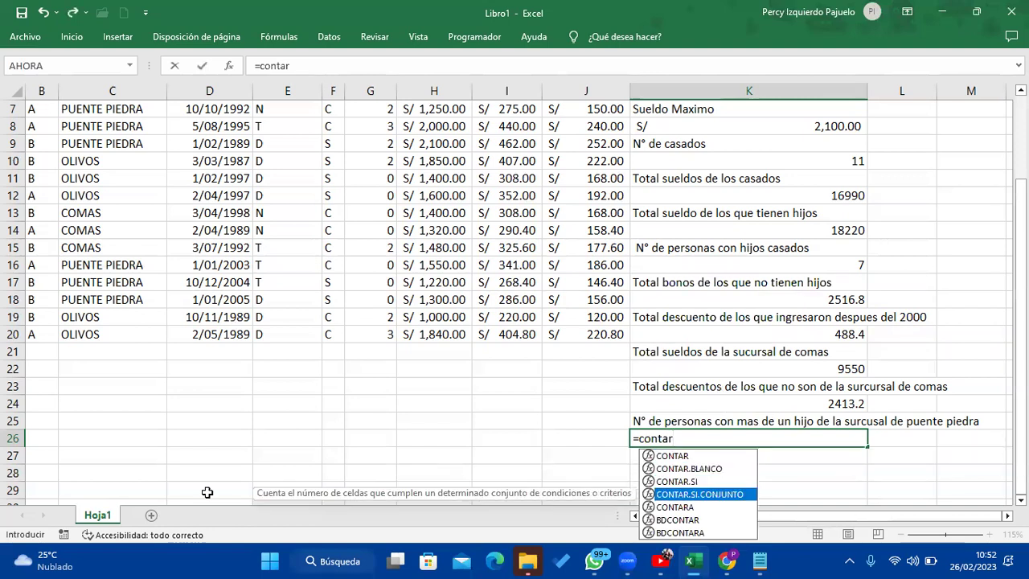
key("Tab")
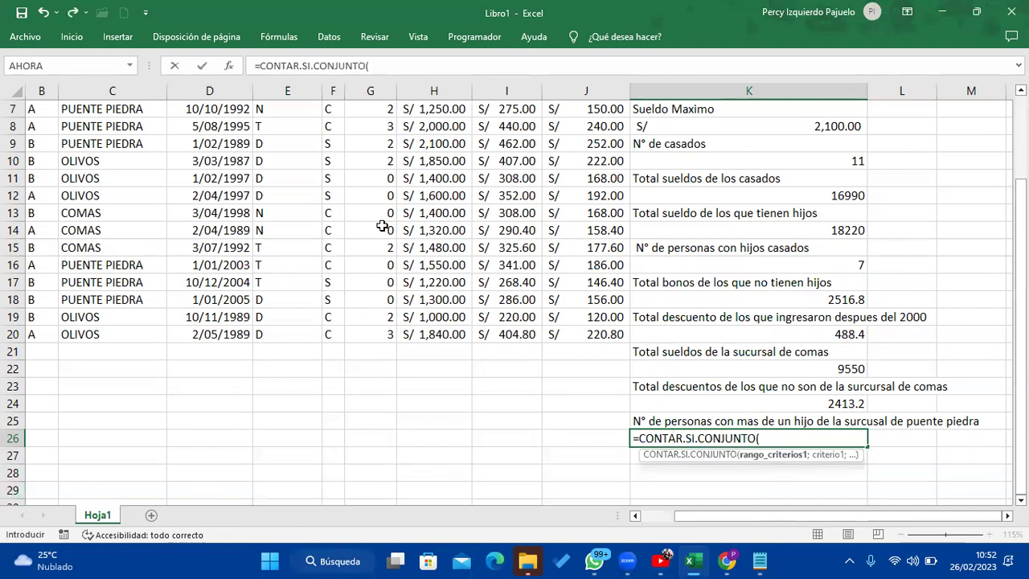
scroll(392, 275, "up", 1)
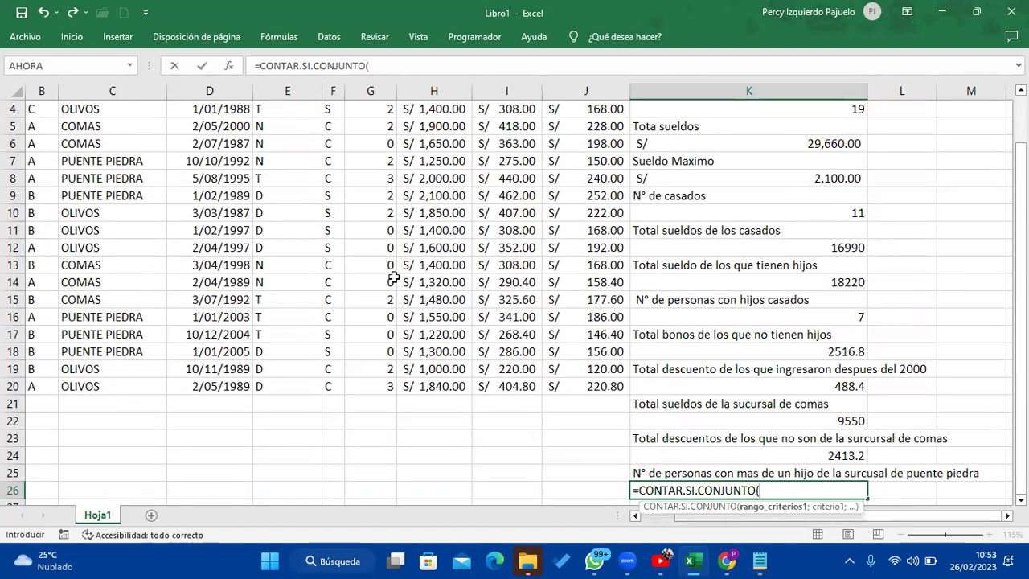
scroll(394, 276, "down", 2)
scroll(390, 265, "up", 2)
scroll(282, 177, "up", 1)
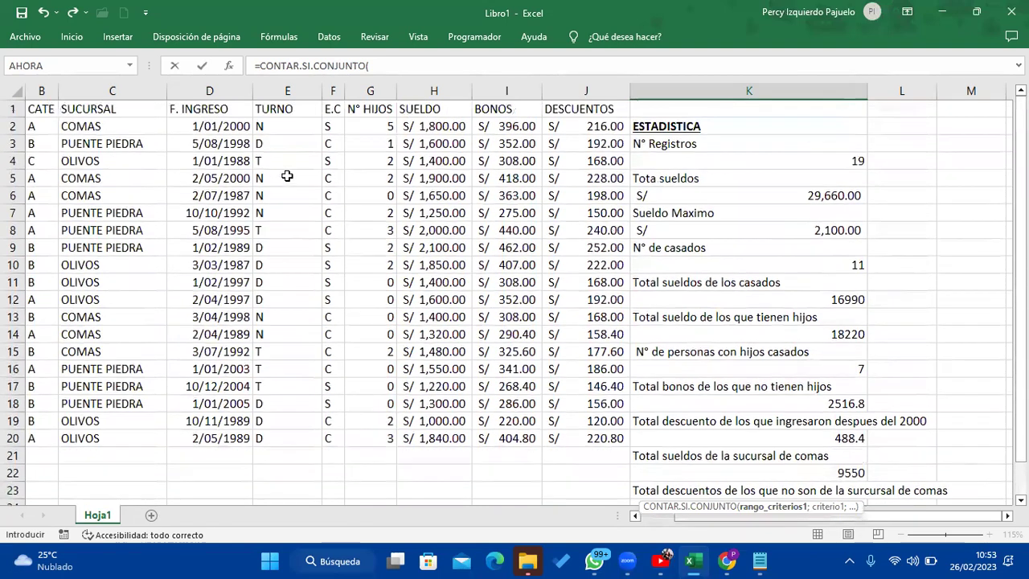
left_click_drag(377, 122, 377, 435)
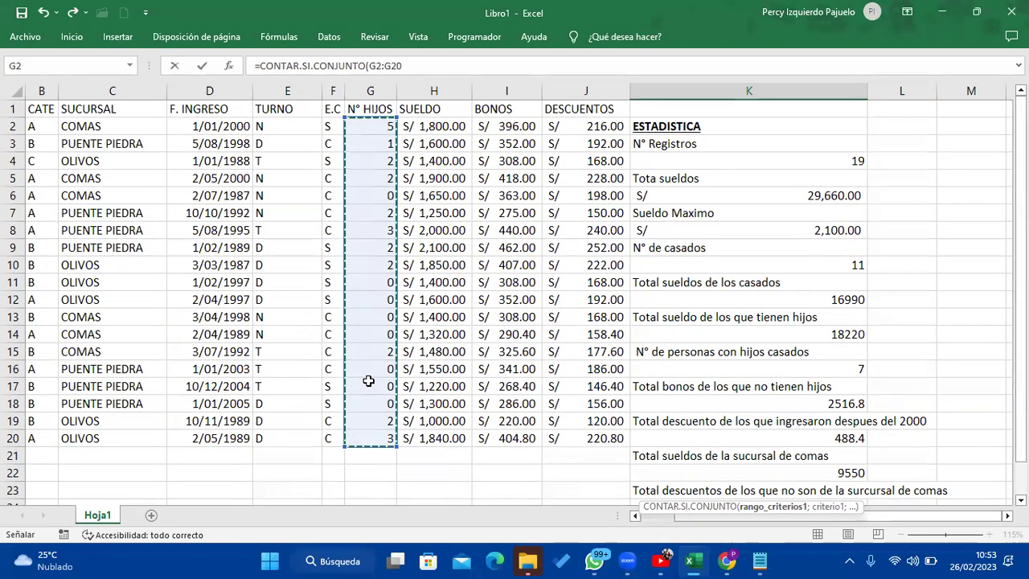
scroll(367, 354, "down", 3)
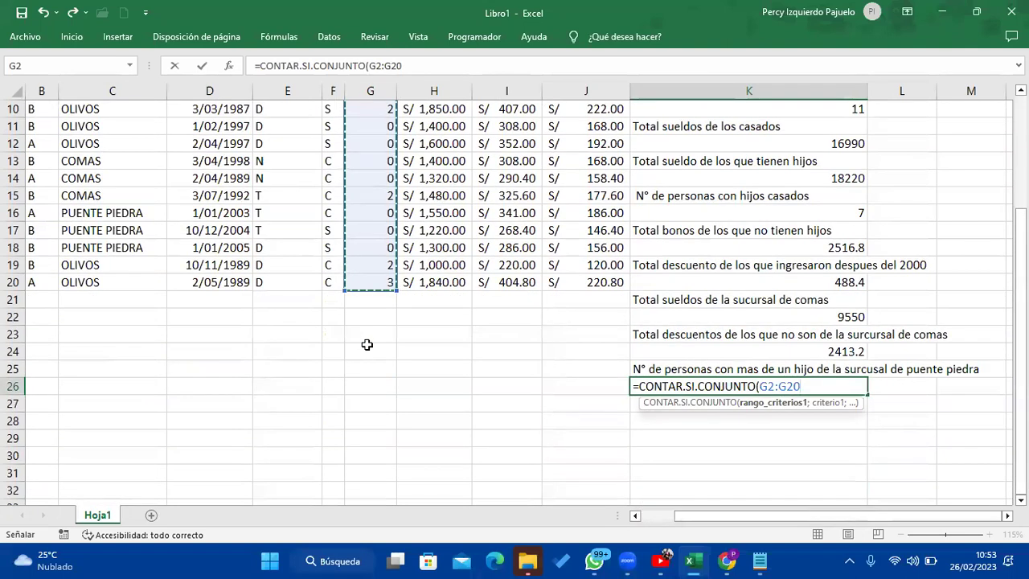
type(";\"")
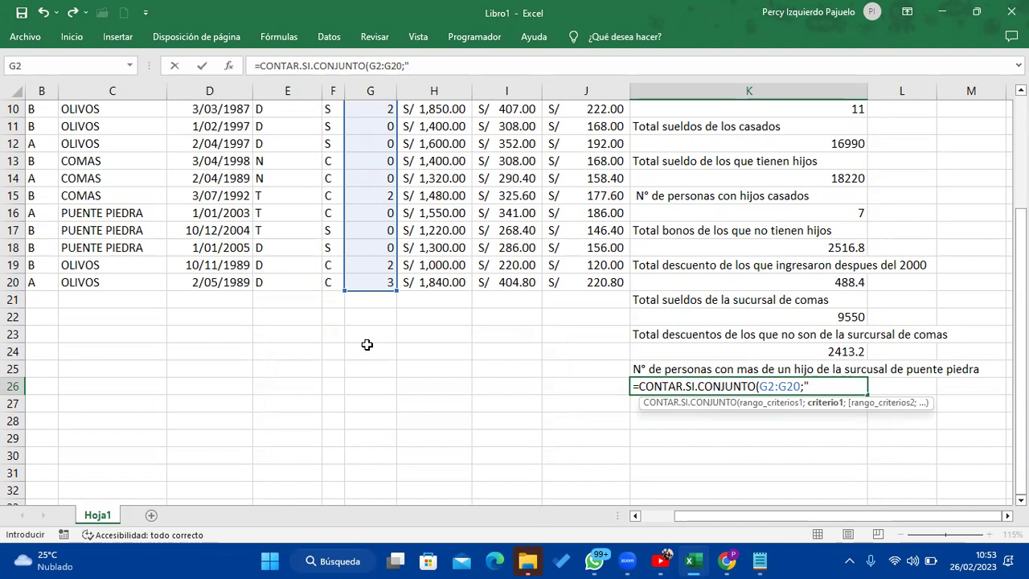
type(">1\"")
type(";")
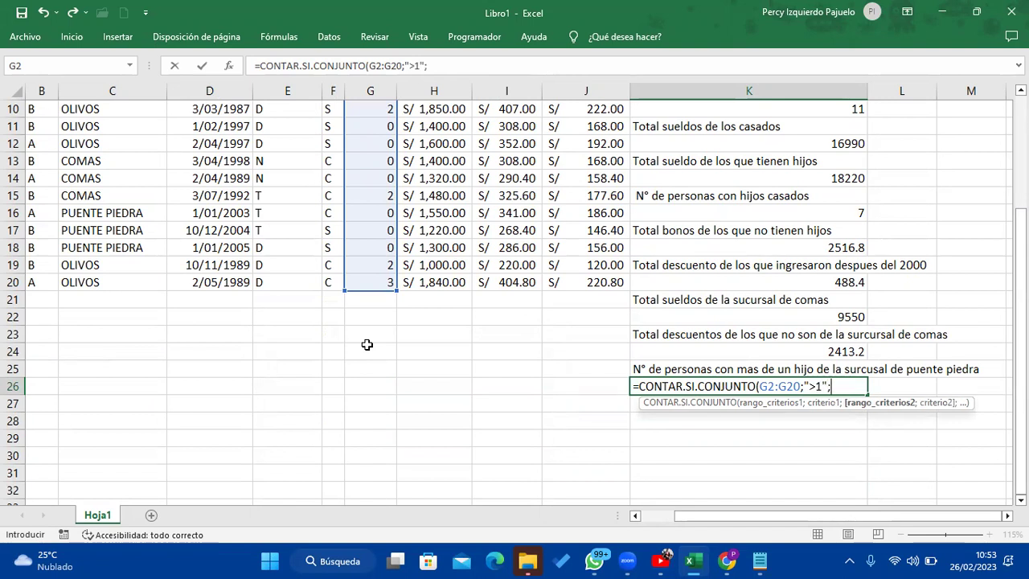
Add C2:C20 with "PUENTE PIEDRA" as the second criterion and commit, returning 3
scroll(367, 321, "up", 2)
scroll(165, 275, "up", 1)
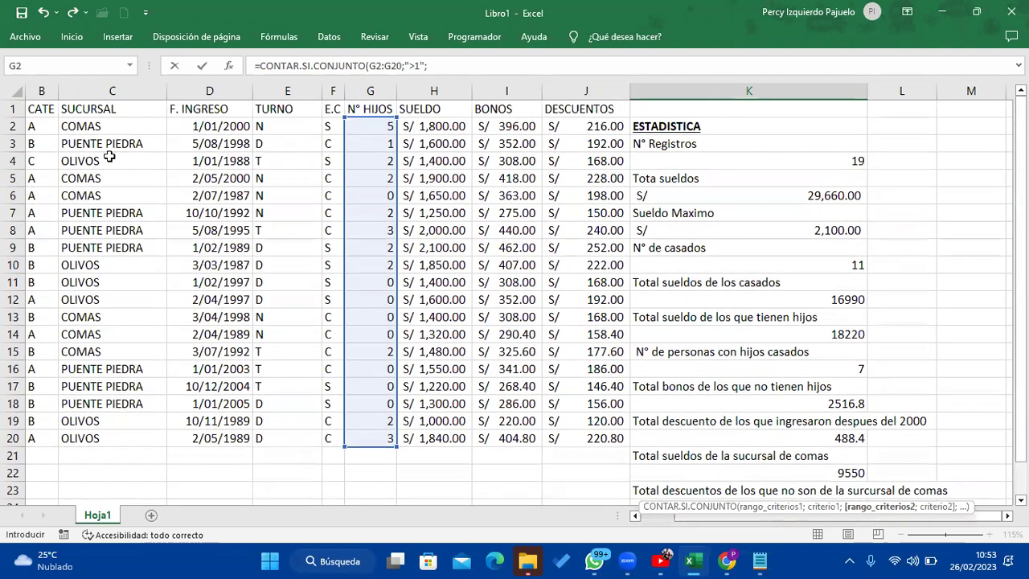
left_click_drag(110, 129, 105, 438)
scroll(115, 424, "down", 2)
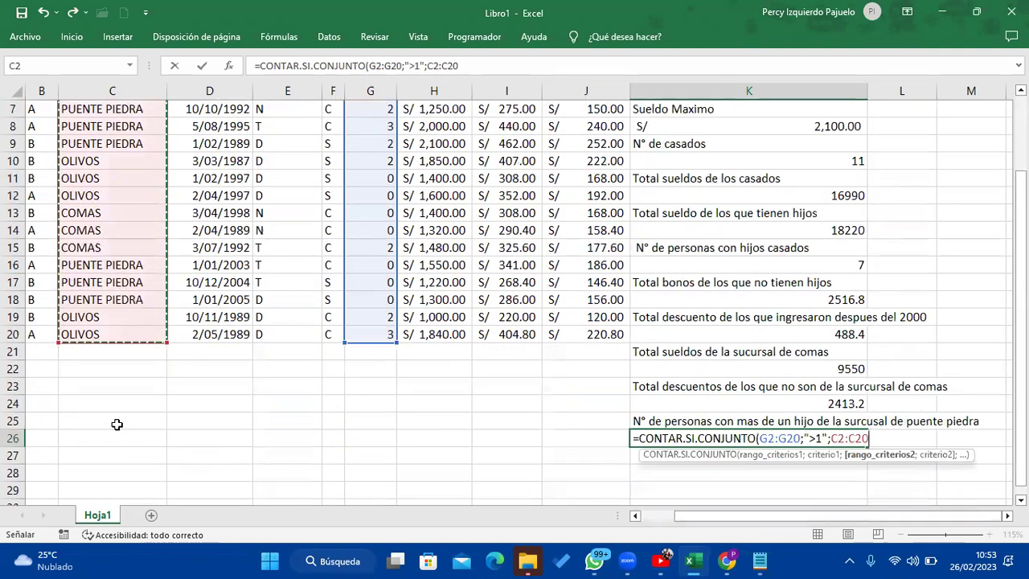
scroll(117, 425, "down", 1)
type(";")
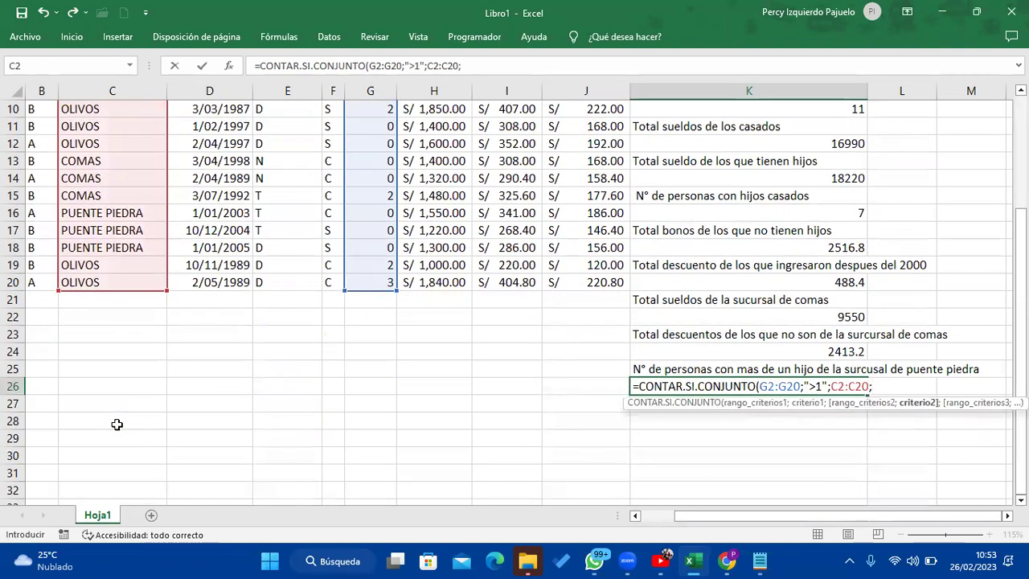
type("\"PUENTE PIEDRA\")")
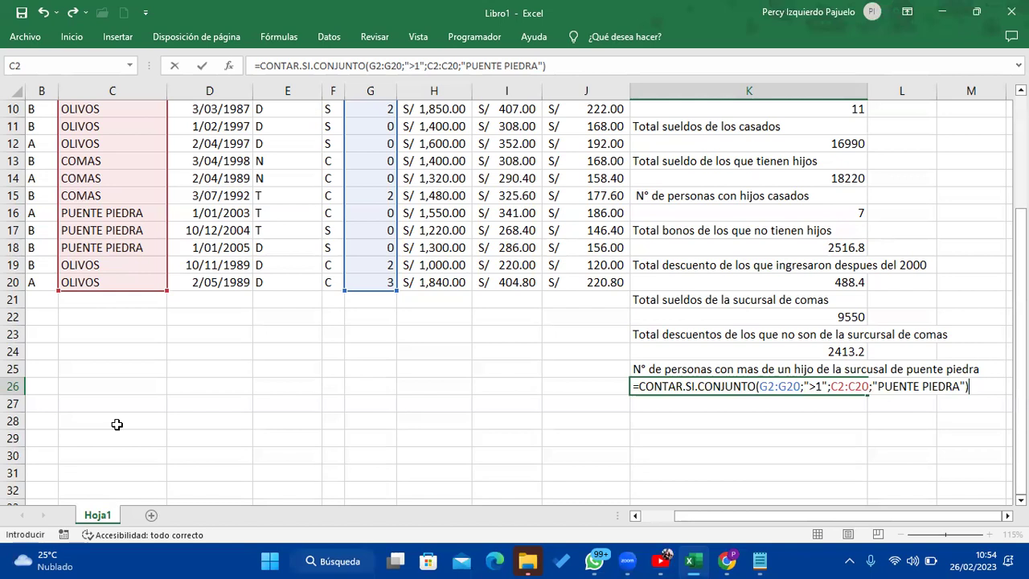
key("Return")
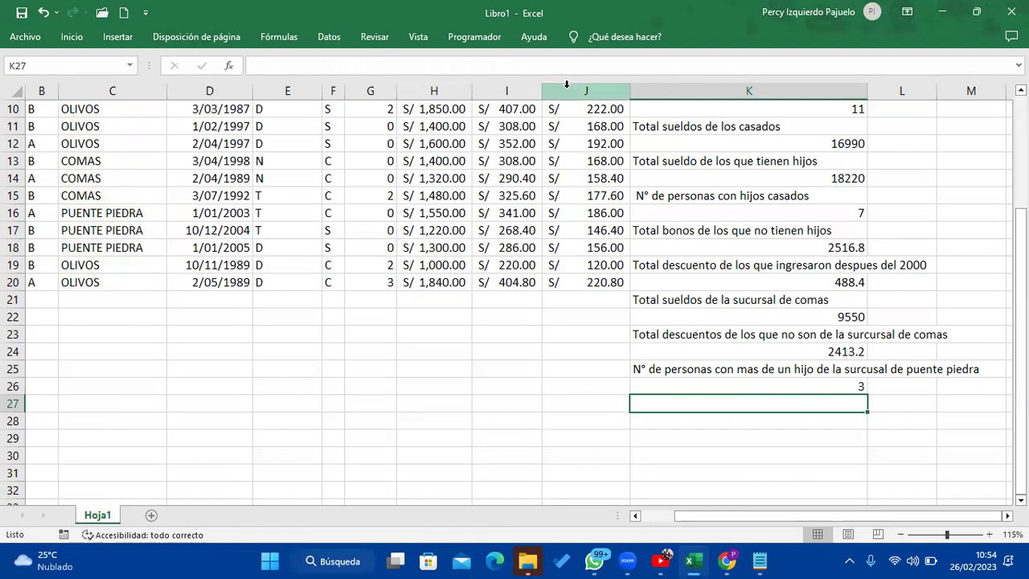
Enter the label 'Total sueldos de los casados con mas de un hijo' in K27
type("t")
key("BackSpace")
type("Total su")
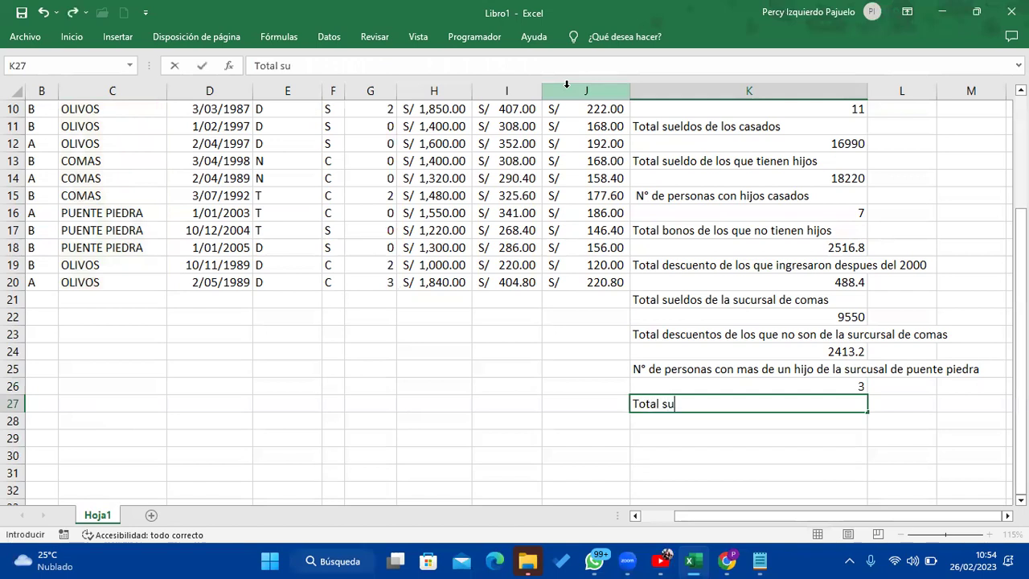
type("eldos de l")
type("os casados")
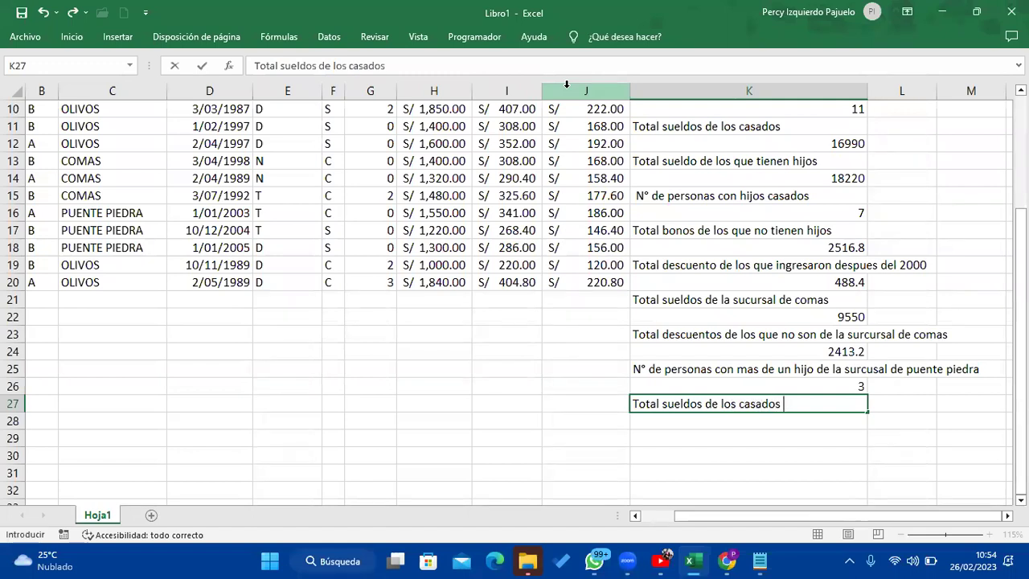
type(" con mas de un hijo")
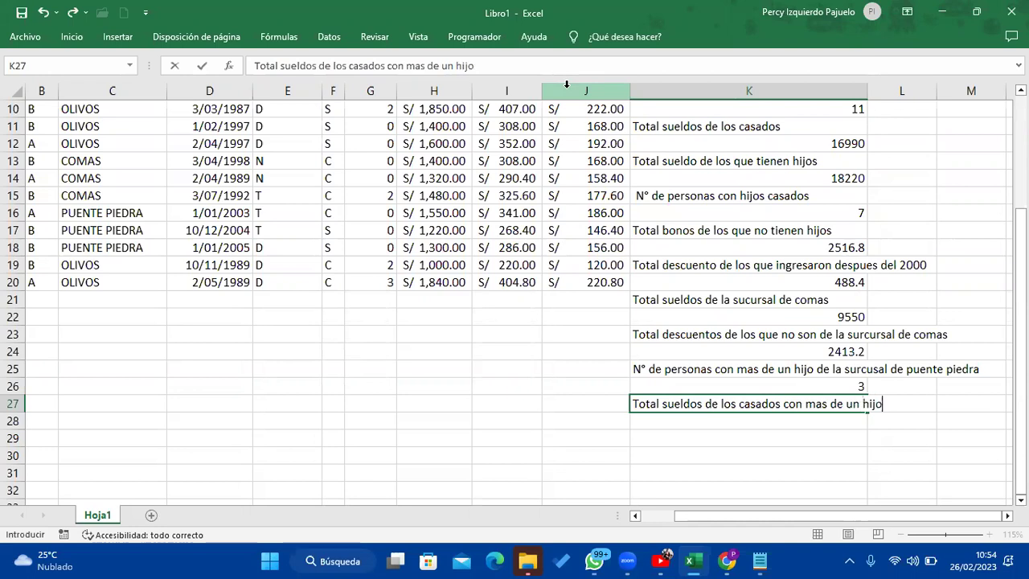
key("Return")
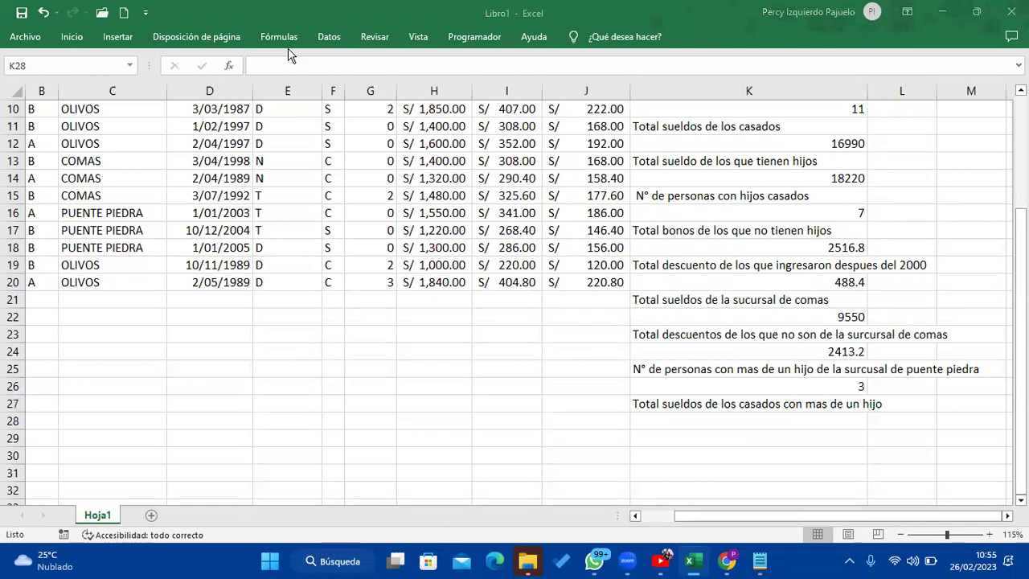
left_click(838, 419)
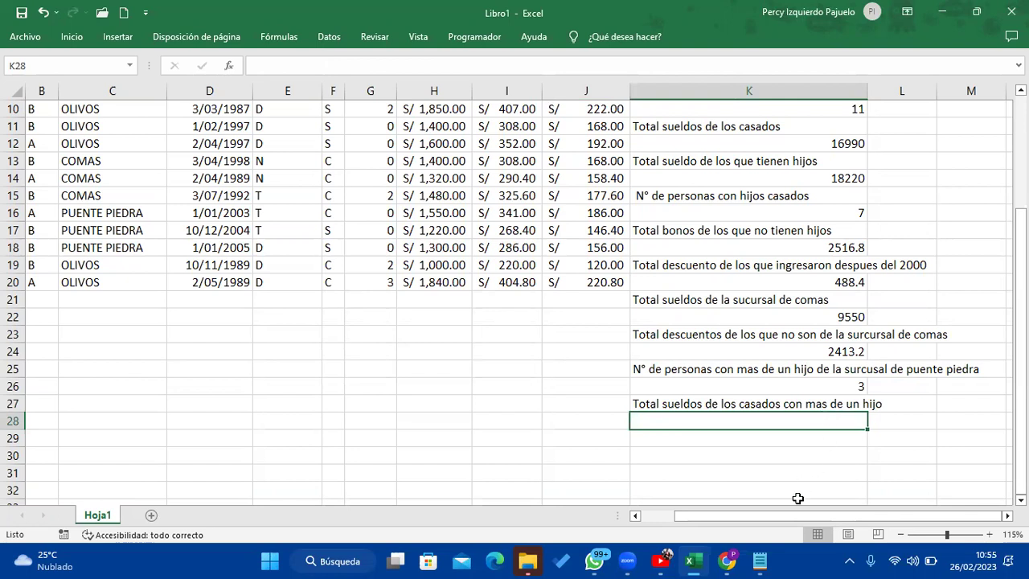
In Notepad, add the heading 'Funcion Sumar.si.conjunto' underlined with dashes
left_click(761, 563)
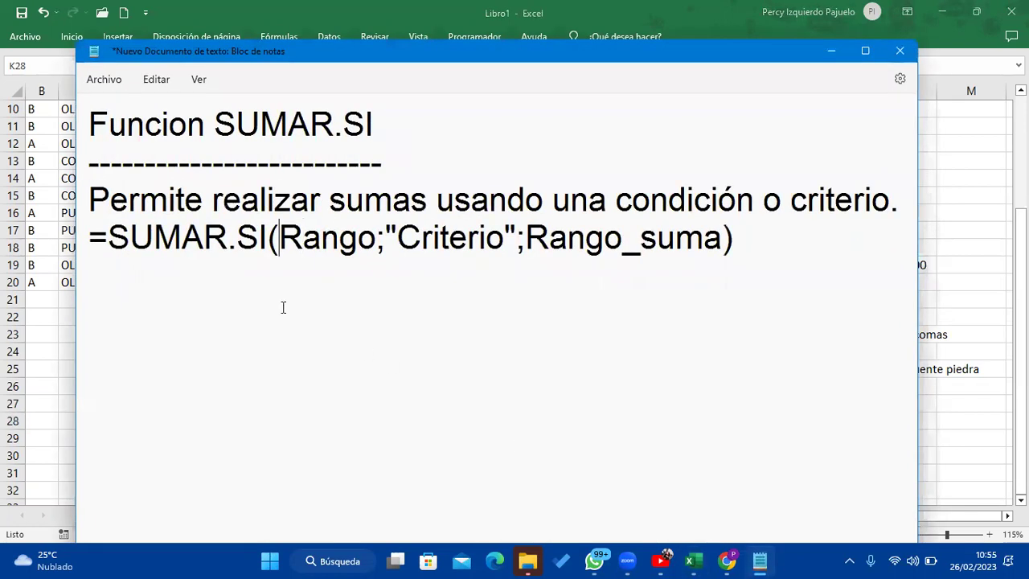
left_click(738, 241)
key("Return")
key("Return")
type("Funcion ")
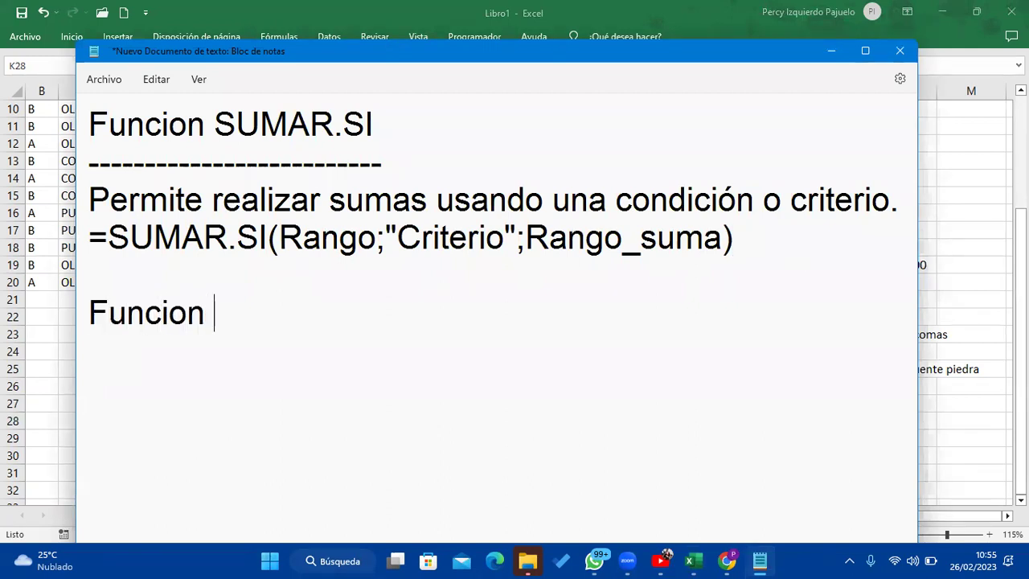
type("Sumar.si.o")
key("BackSpace")
type("conjunto")
key("Return")
type("----------------------------------")
key("Return")
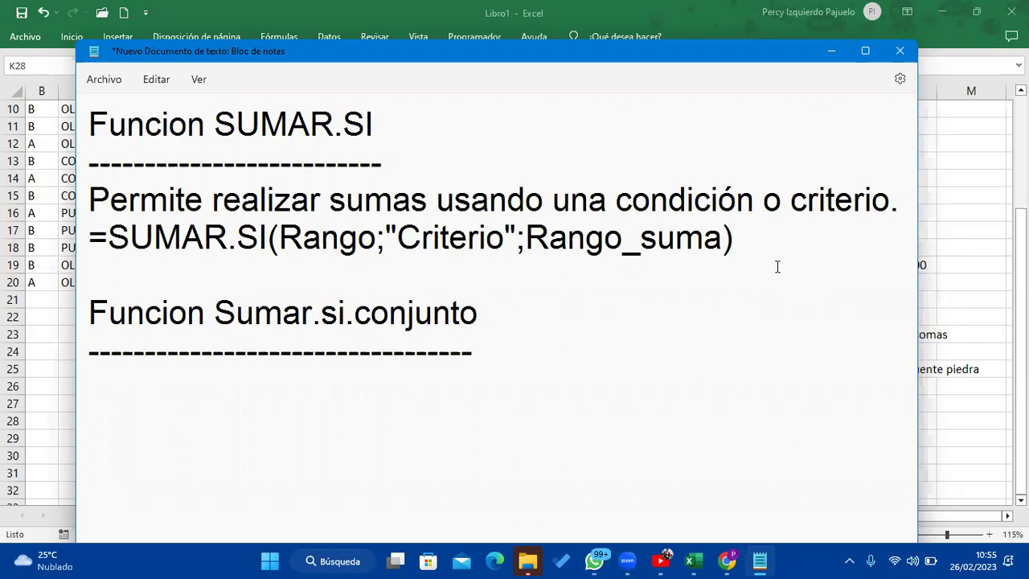
Write =SUMAR.SI.CONJUNTO(Rango_suma;Rango_cri1;"Criterio1";Rango_cri2;"Criterio2"...) below it and minimise Notepad
type("=")
type("SUMAR.SI.CONJU")
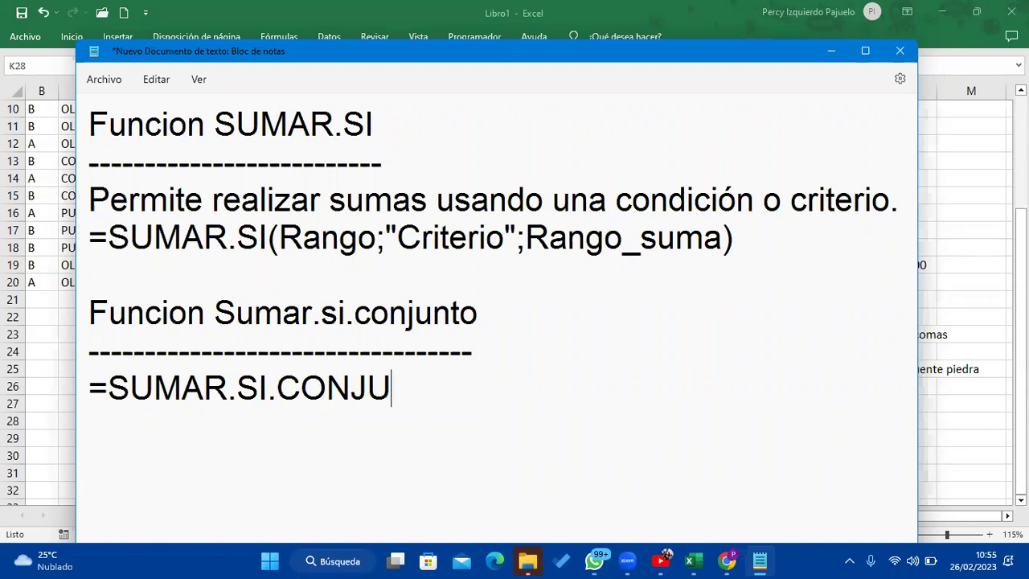
type("NTO/")
key("BackSpace")
type("8")
key("BackSpace")
type("(")
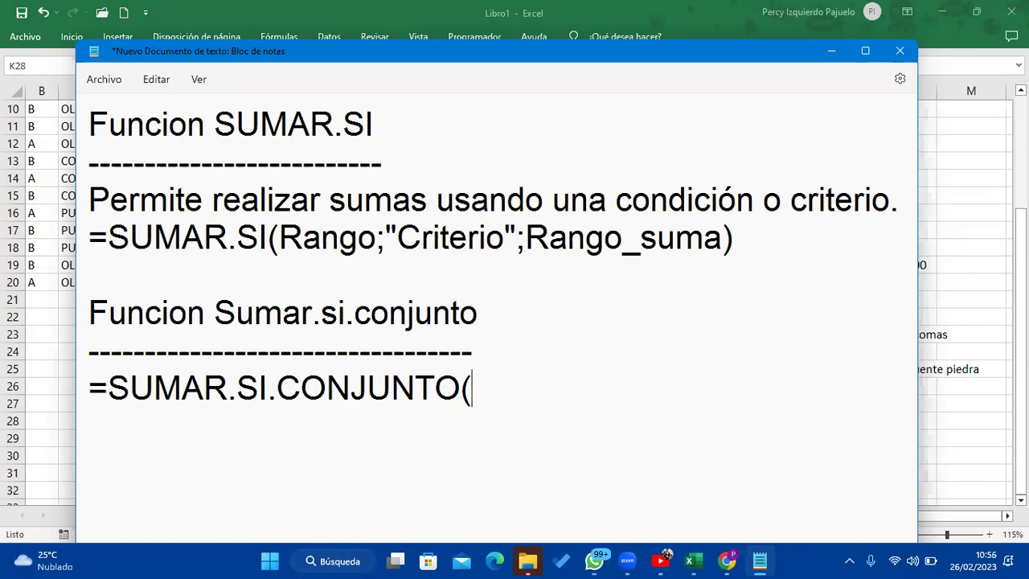
type("Rango_suma")
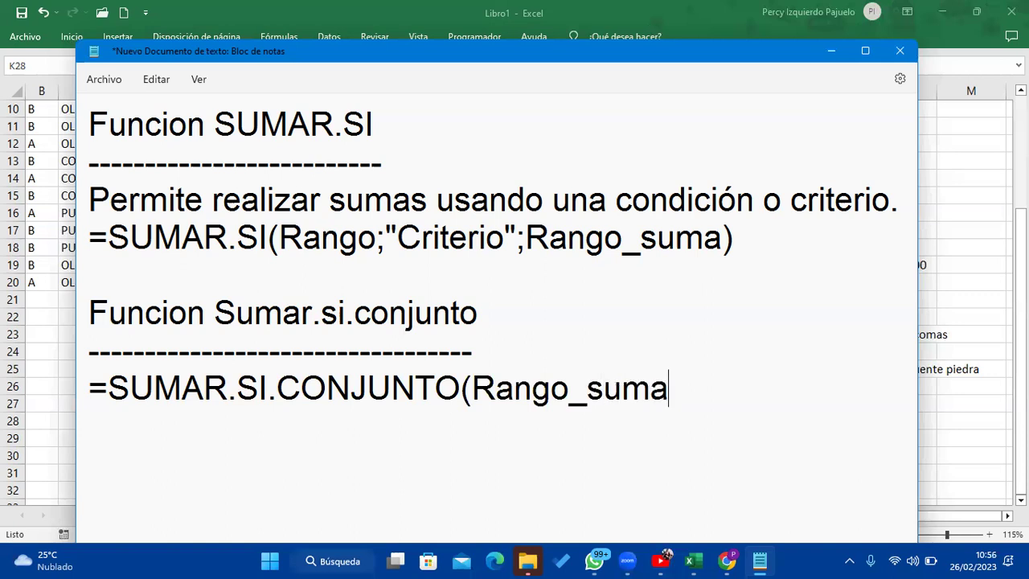
type(";")
type("Ran")
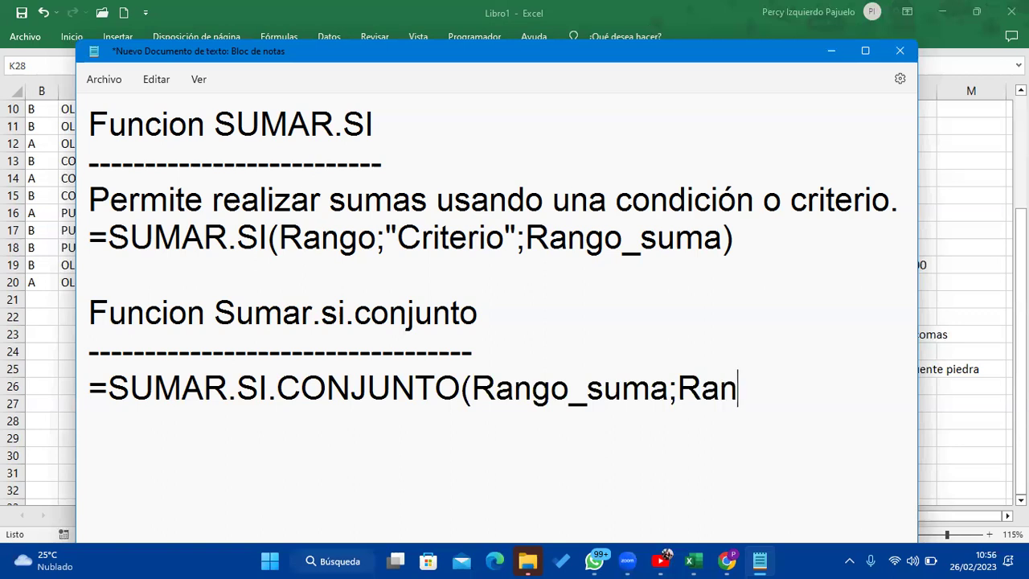
type("go_cri1")
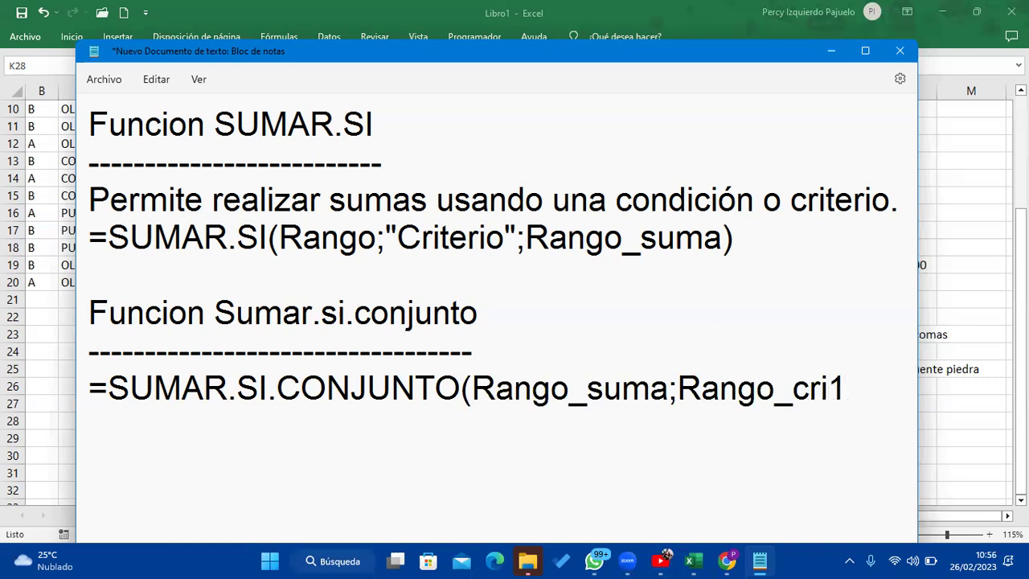
type(";")
type("\"Criteri")
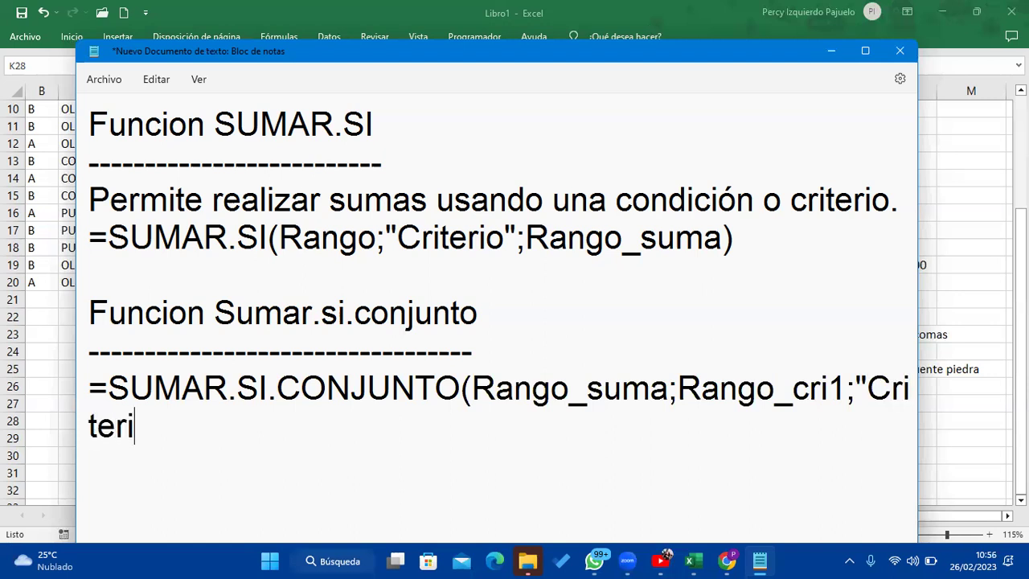
type("o1")
type("\"")
type(";Ra")
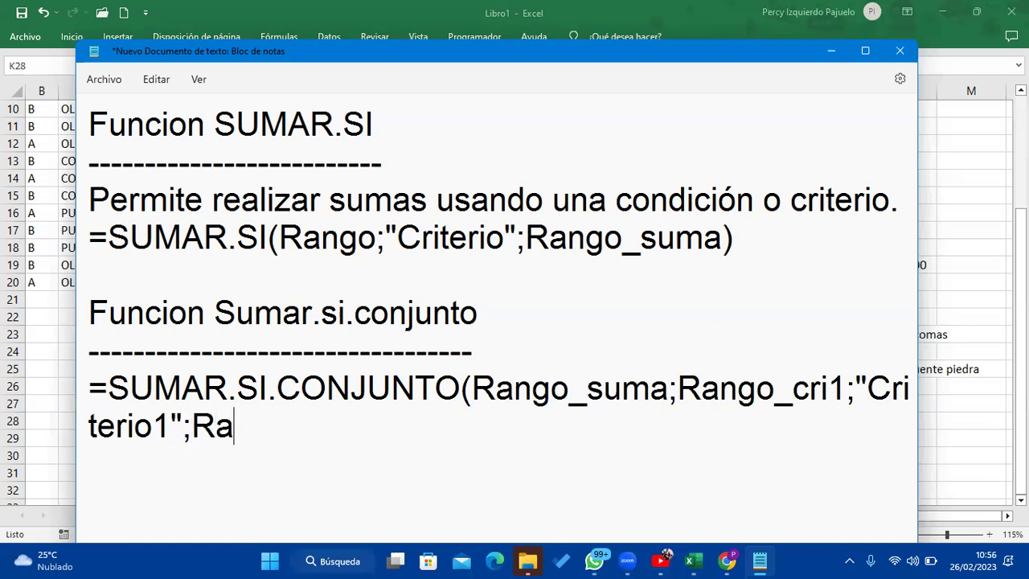
type("ngo")
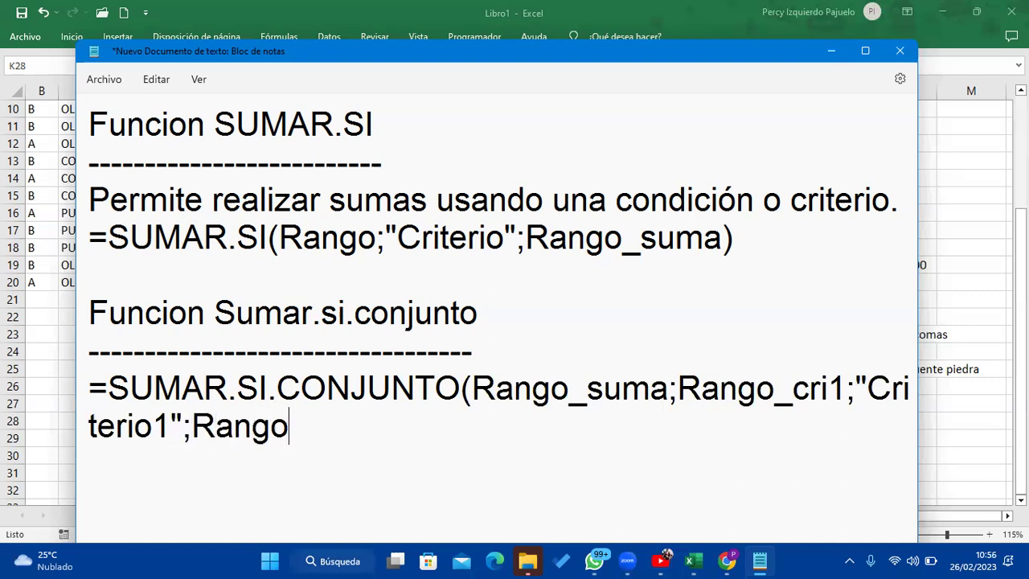
type("_cri2;\"")
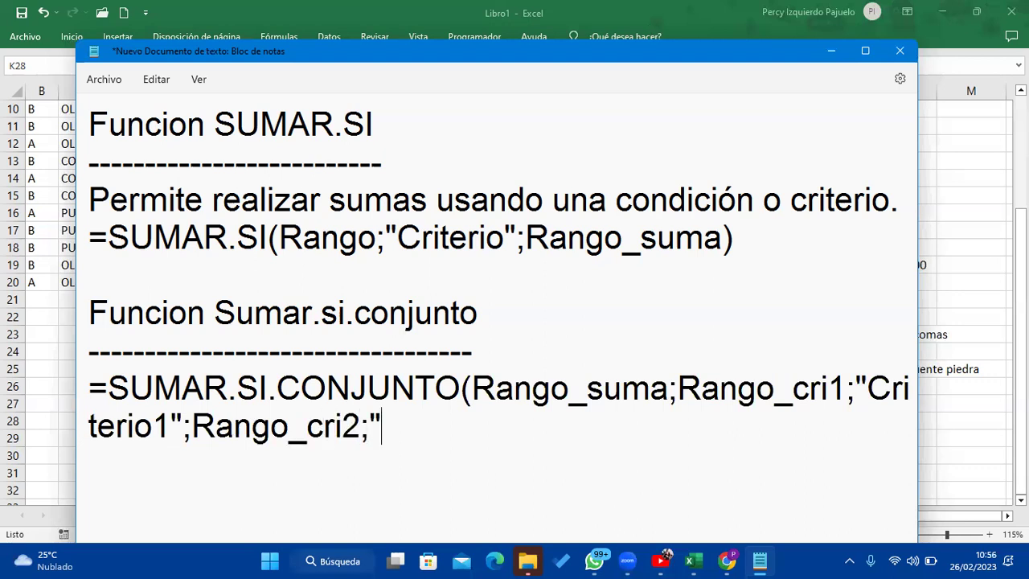
type("Criterio2")
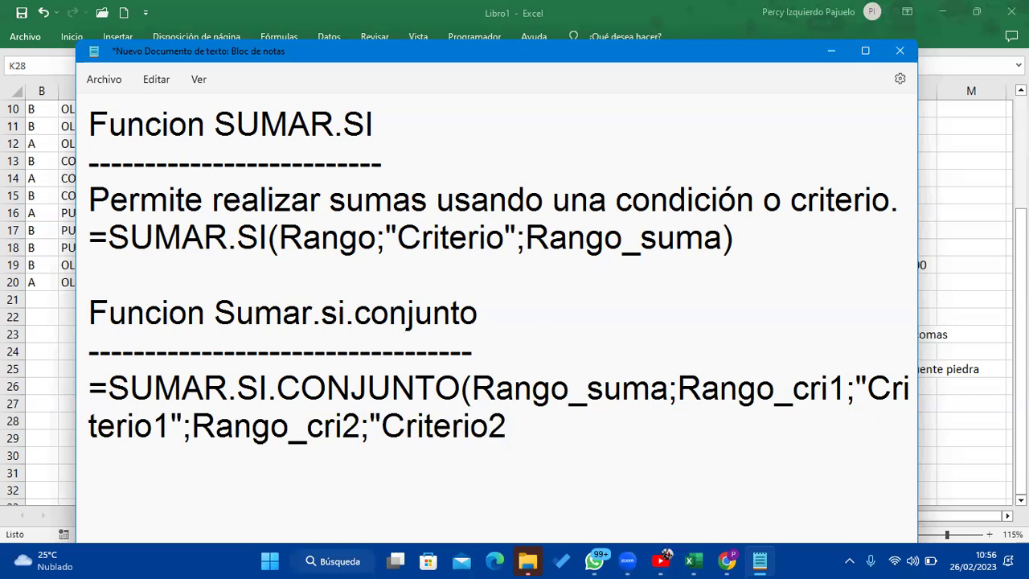
type("\"...")
type(")")
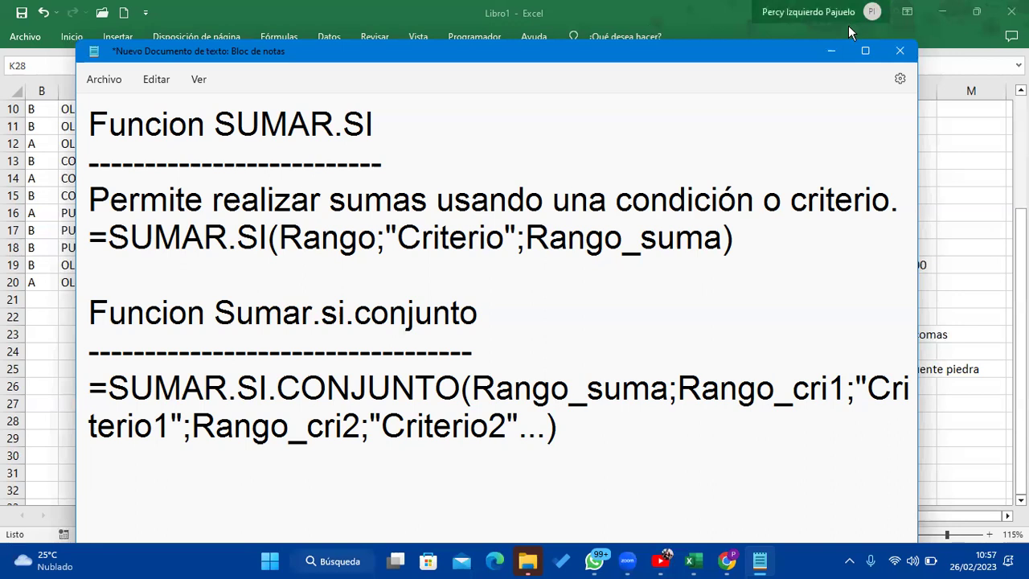
left_click(836, 52)
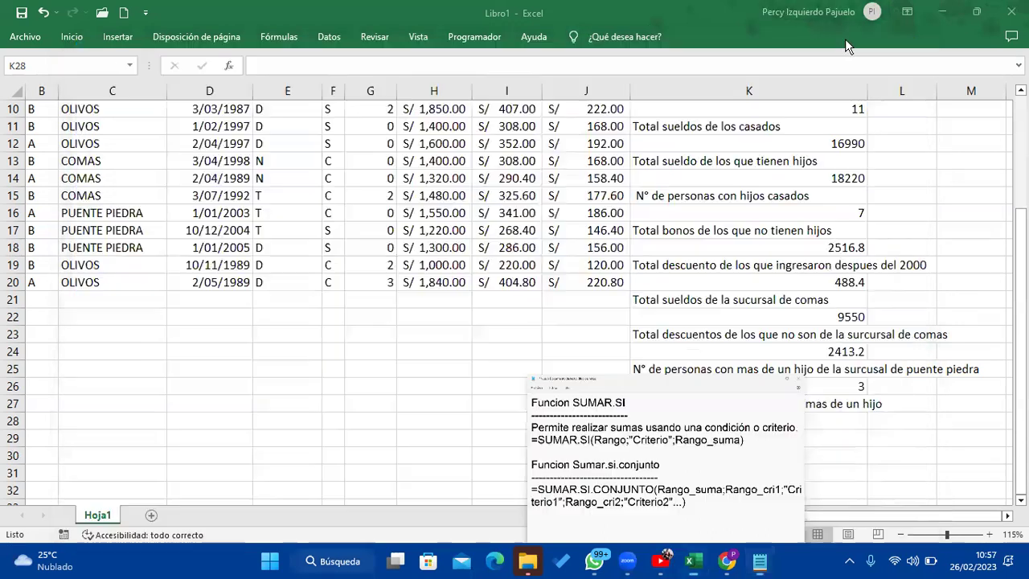
Scroll columns E to P into view and begin a SUMA formula in K28
left_click(1006, 515)
left_click(1005, 515)
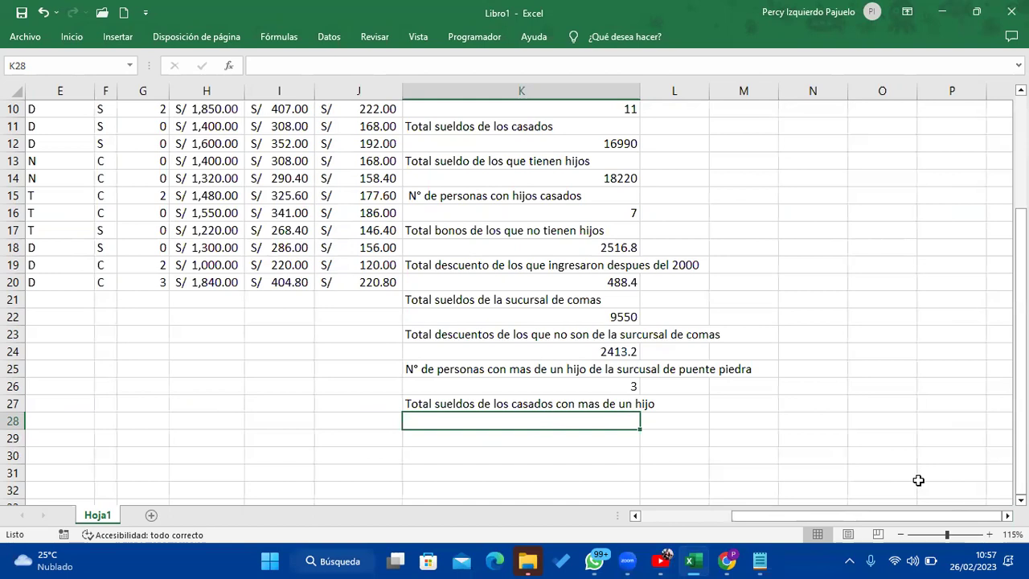
type("=")
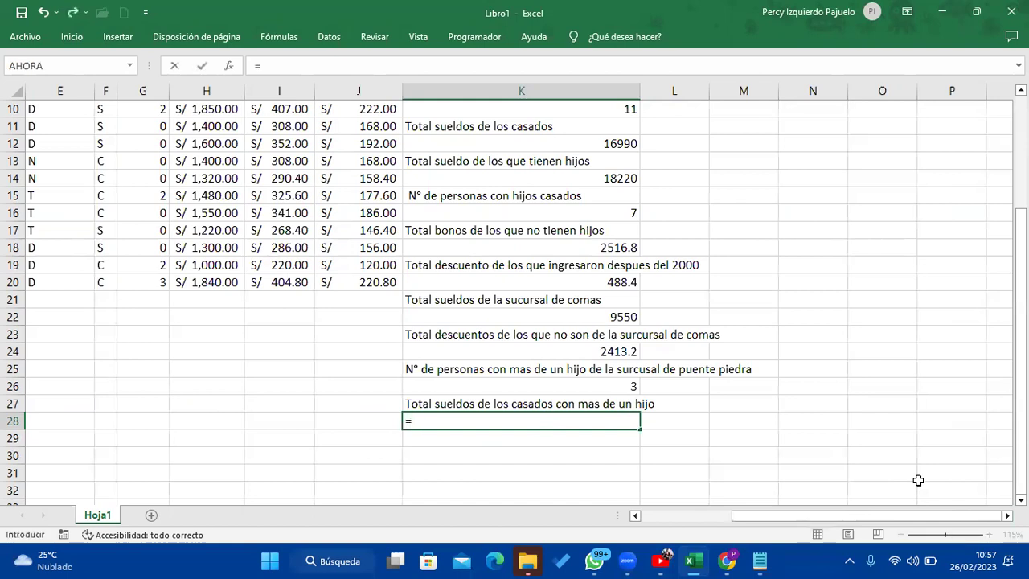
type("suma")
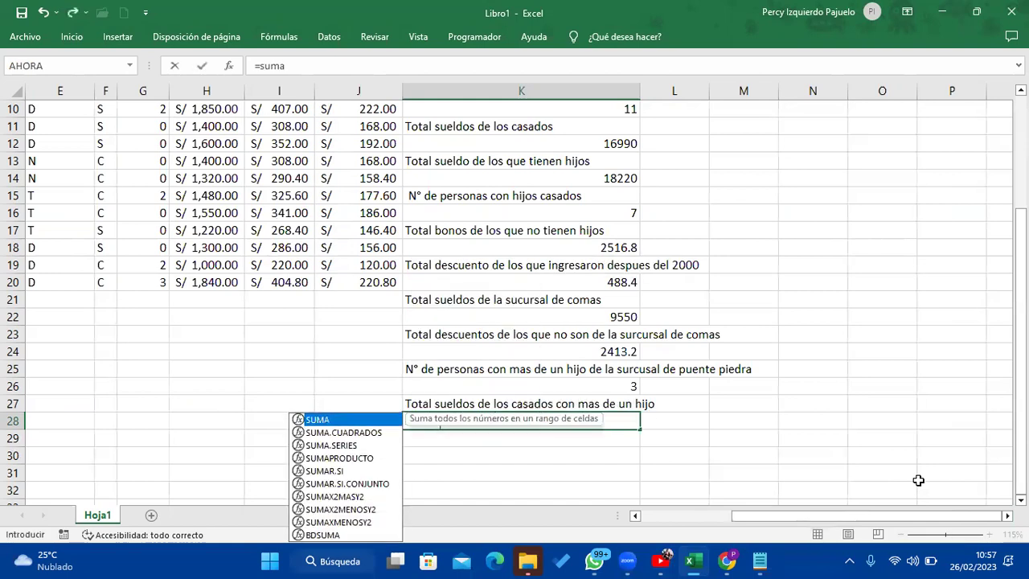
Insert SUMAR.SI.CONJUNTO in K28 with sum range H2:H20 and F2:F20 matching "C"
double_click(349, 483)
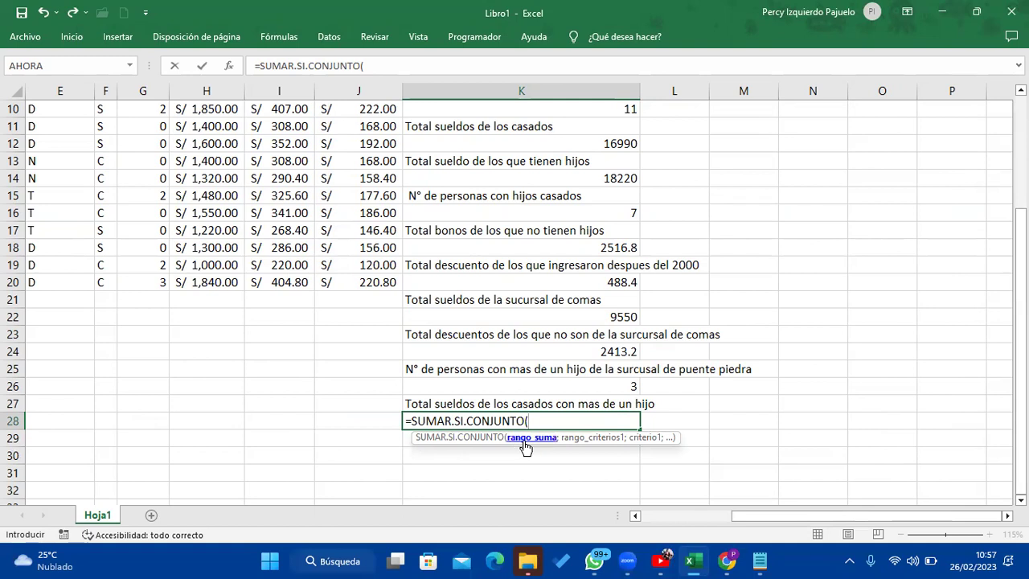
scroll(332, 390, "up", 2)
scroll(332, 390, "up", 1)
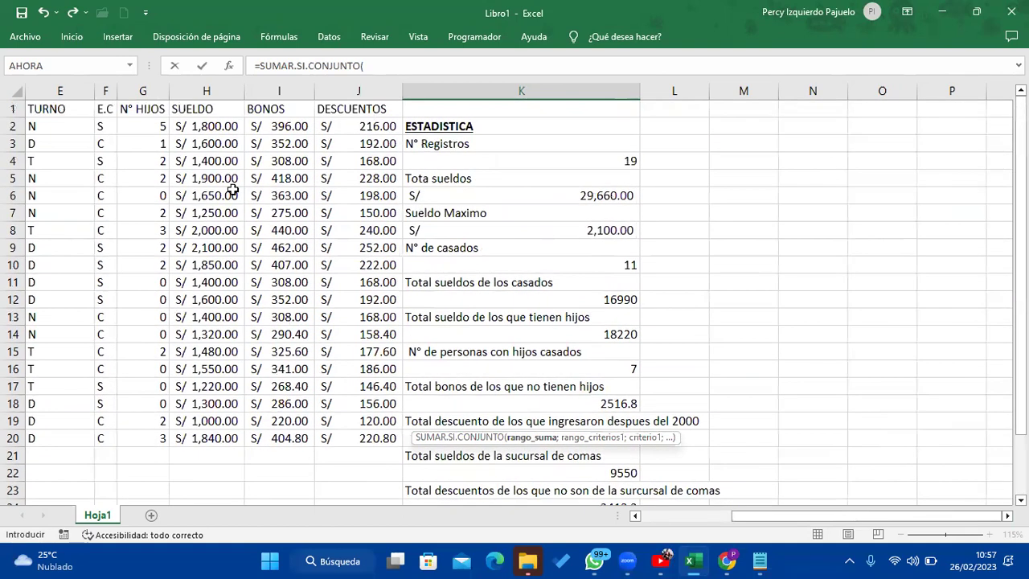
left_click_drag(202, 126, 221, 444)
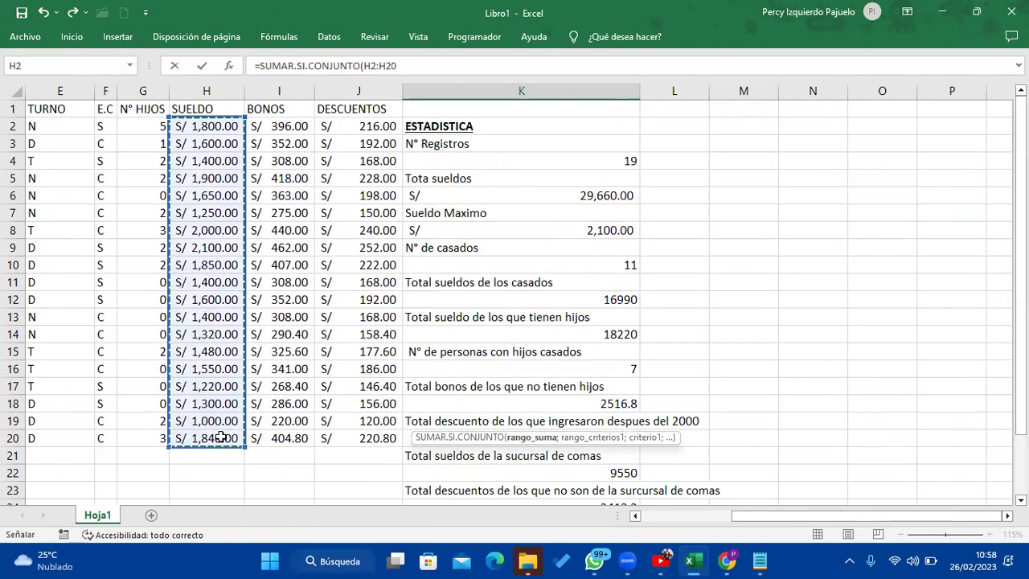
scroll(219, 430, "down", 4)
scroll(220, 426, "down", 1)
type(";")
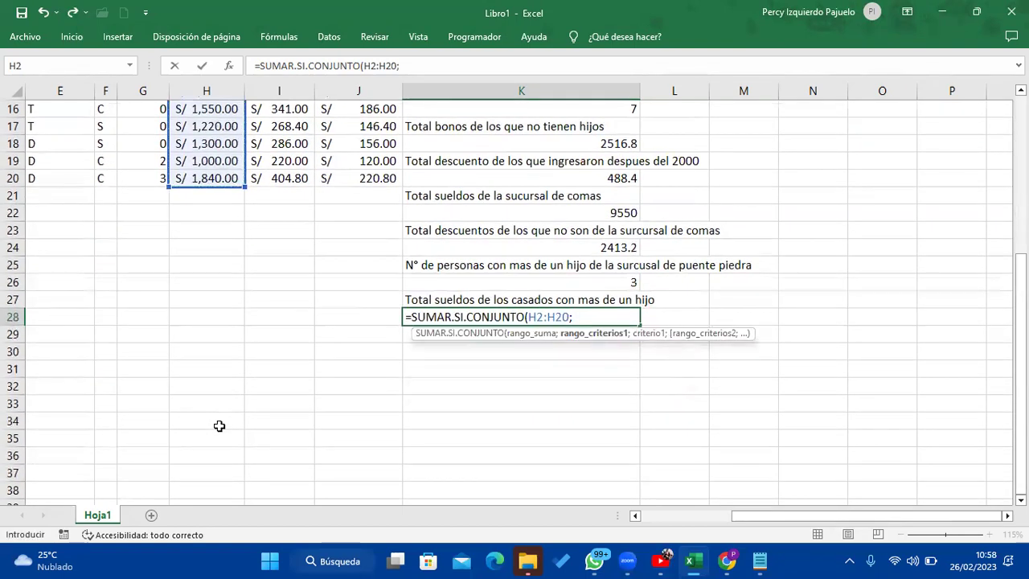
scroll(207, 418, "up", 2)
scroll(207, 418, "up", 2)
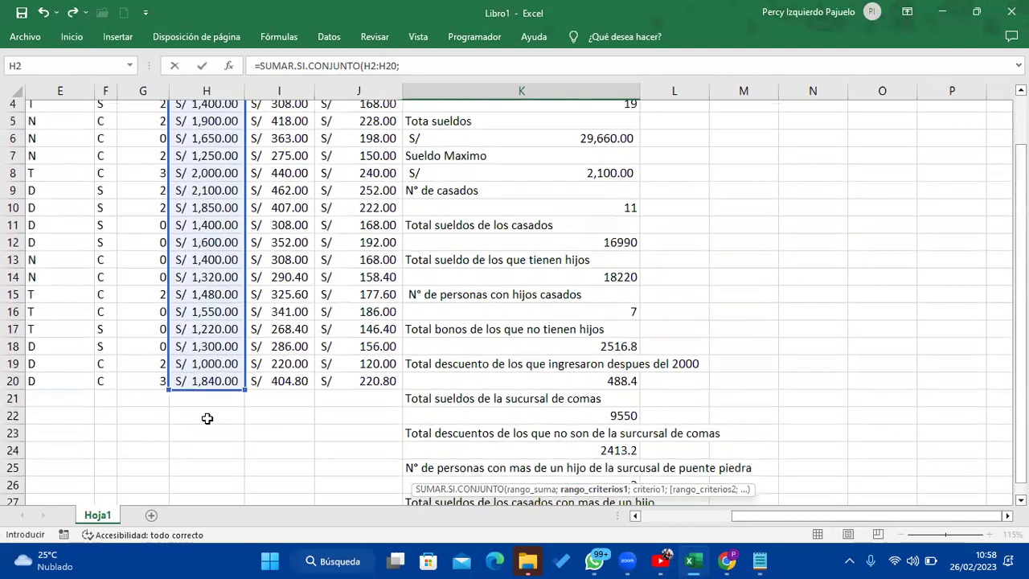
scroll(207, 418, "up", 1)
left_click_drag(102, 129, 107, 434)
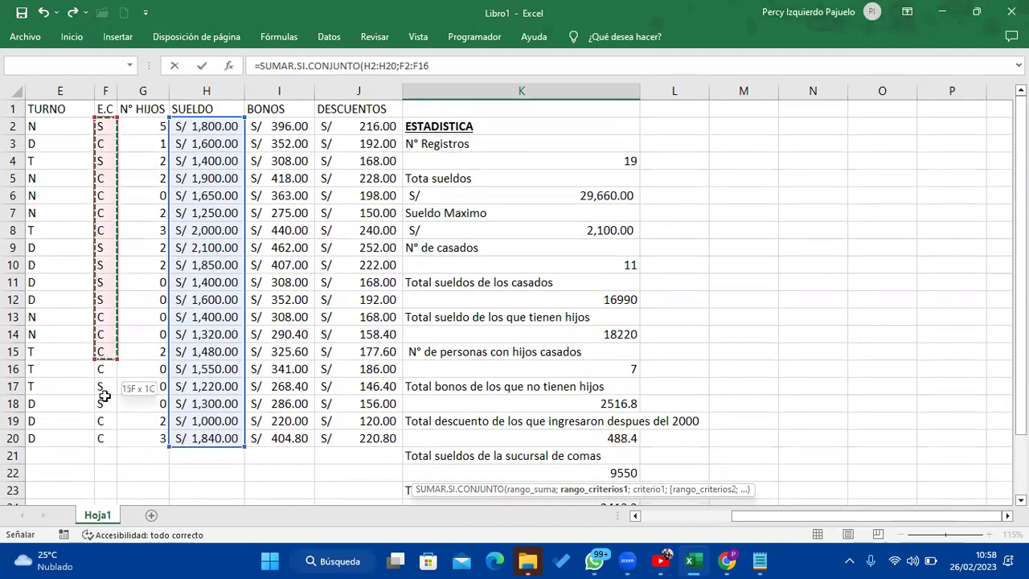
type(";")
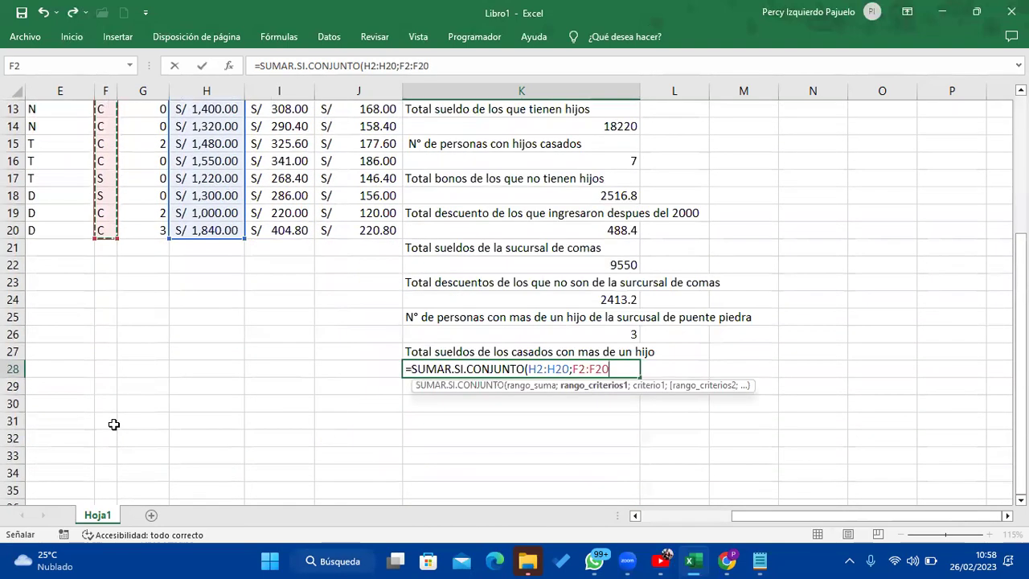
type("\"")
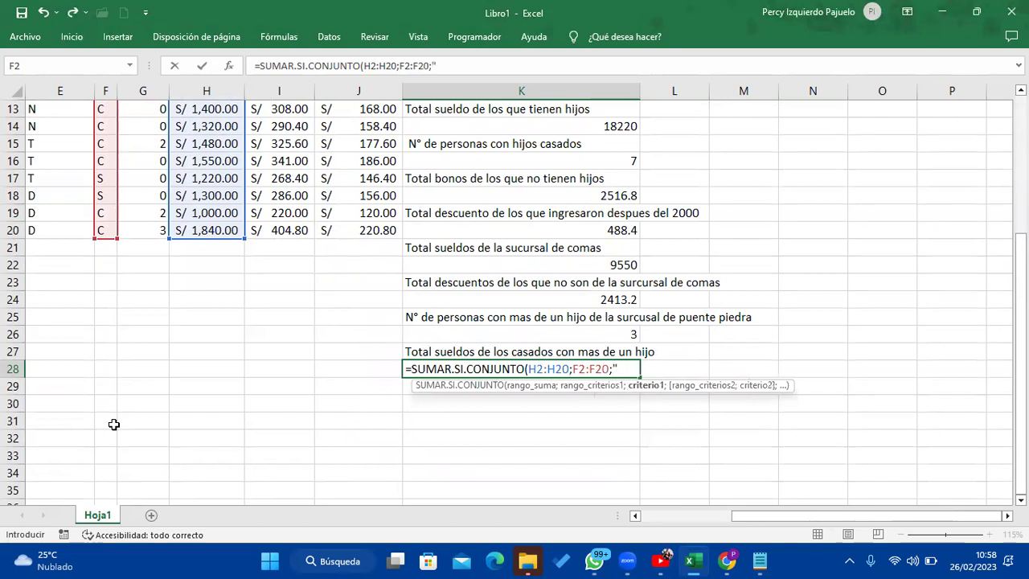
type("C\"")
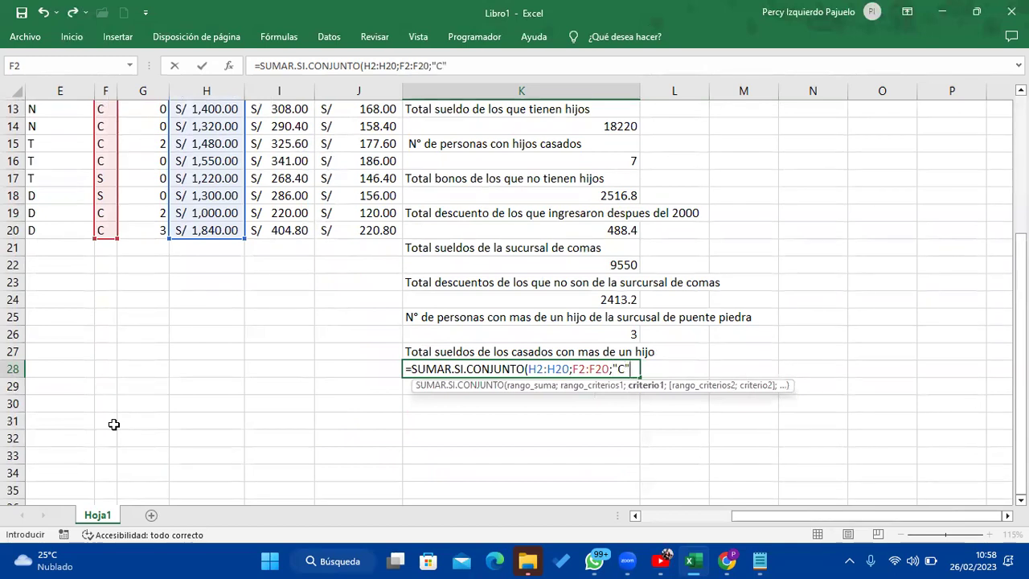
type(";")
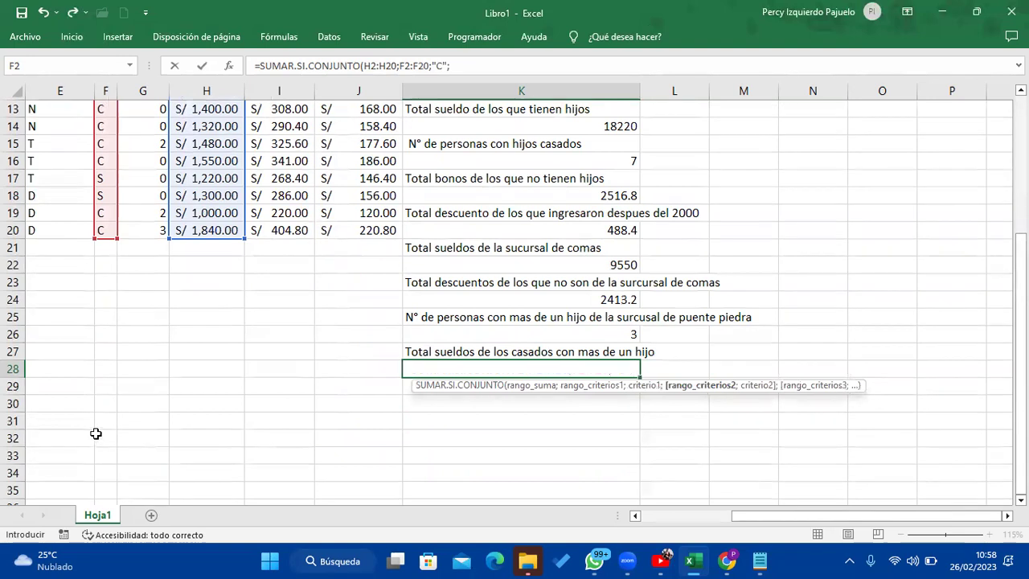
Add G2:G20 with criterion ">1" as the second condition and press Enter
scroll(94, 434, "up", 4)
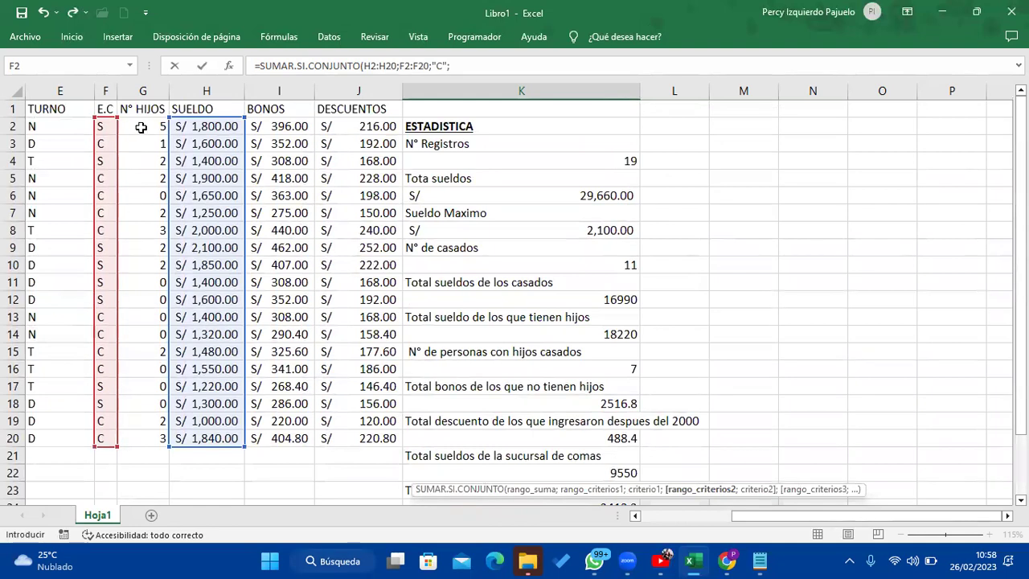
left_click_drag(141, 127, 150, 433)
scroll(150, 432, "down", 2)
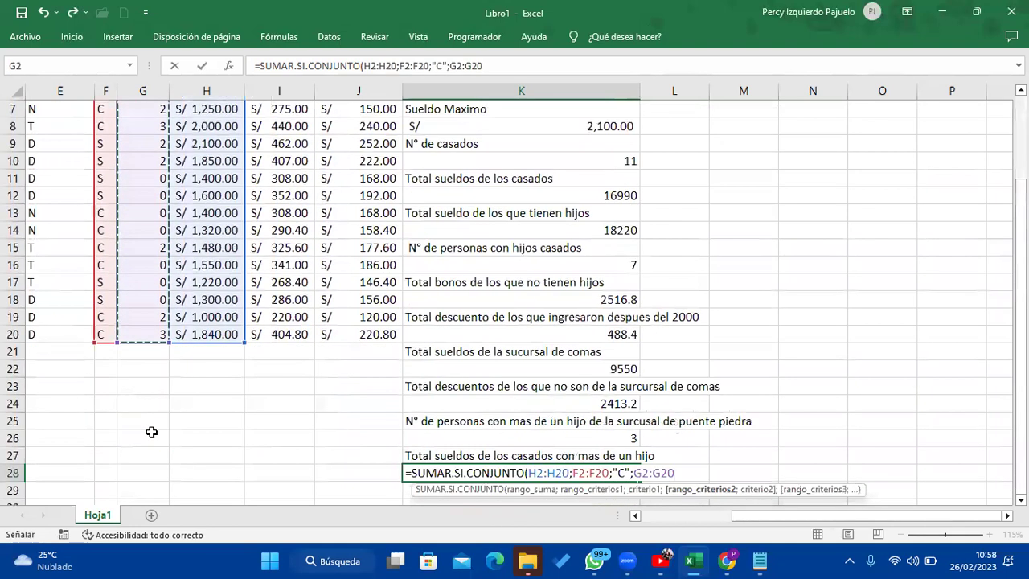
scroll(149, 433, "down", 1)
type(";\"")
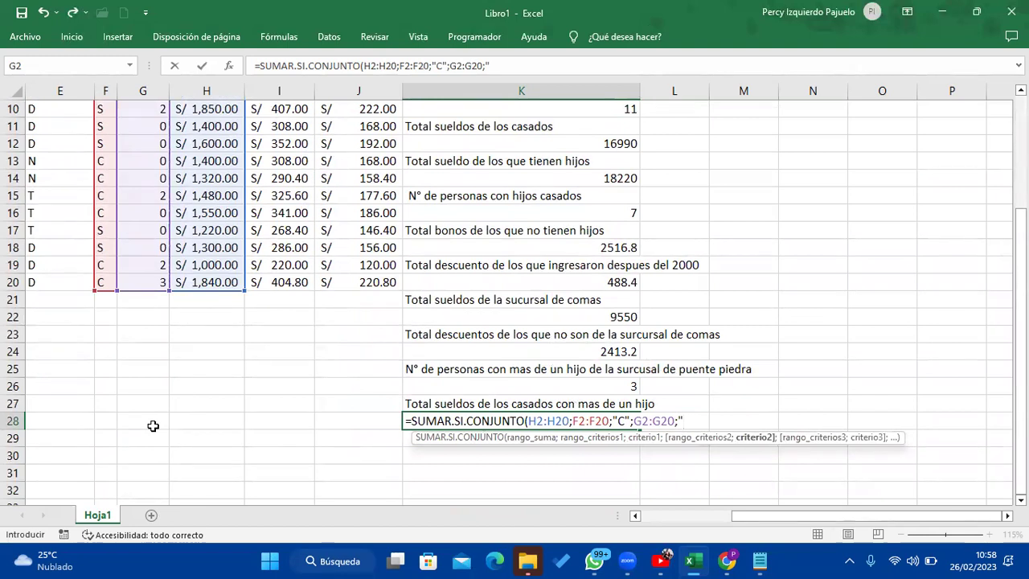
type(">1")
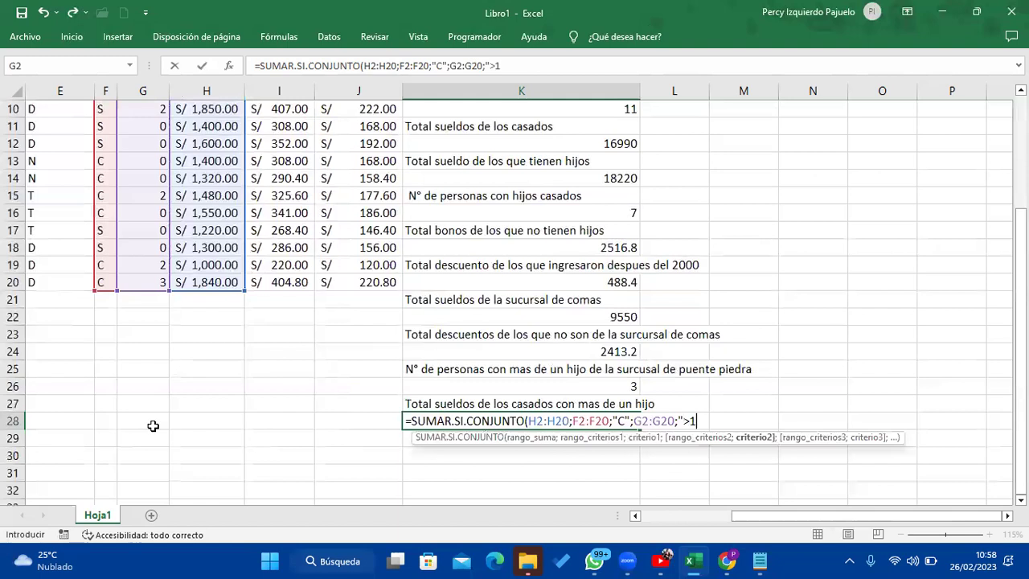
type("\"")
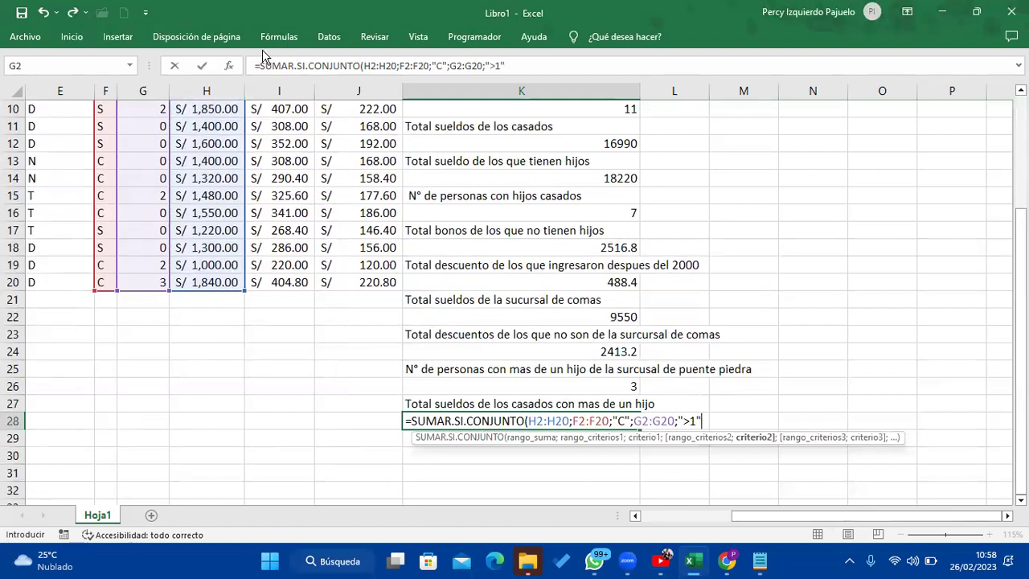
key("Return")
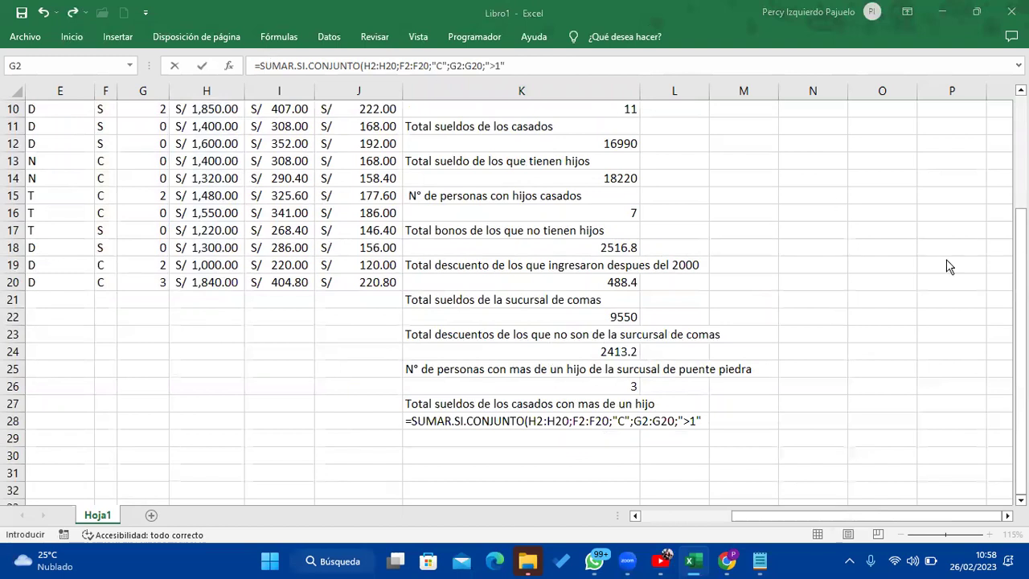
Add the missing closing parenthesis to the K28 formula so it returns 9470
left_click(707, 415)
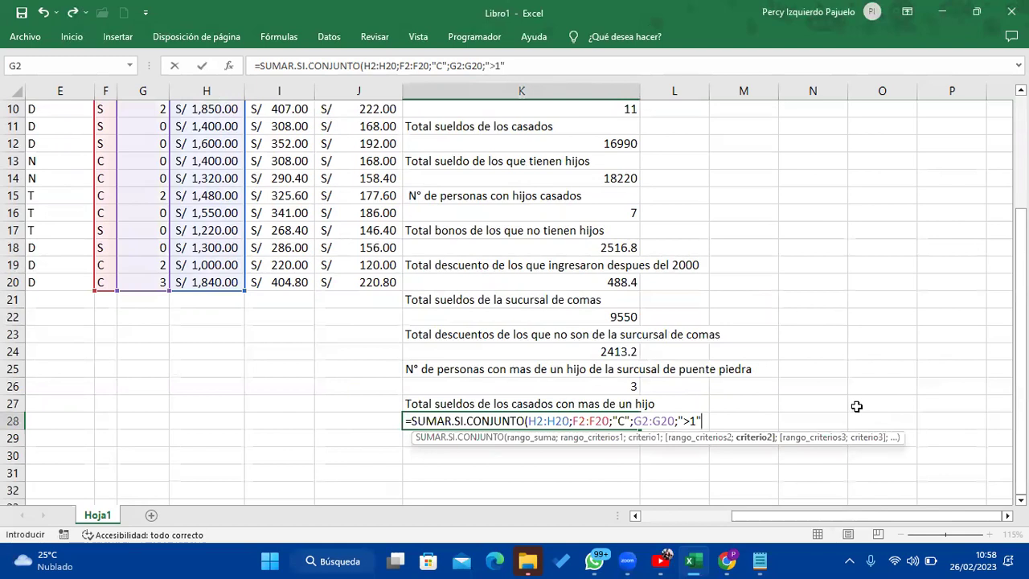
type(")")
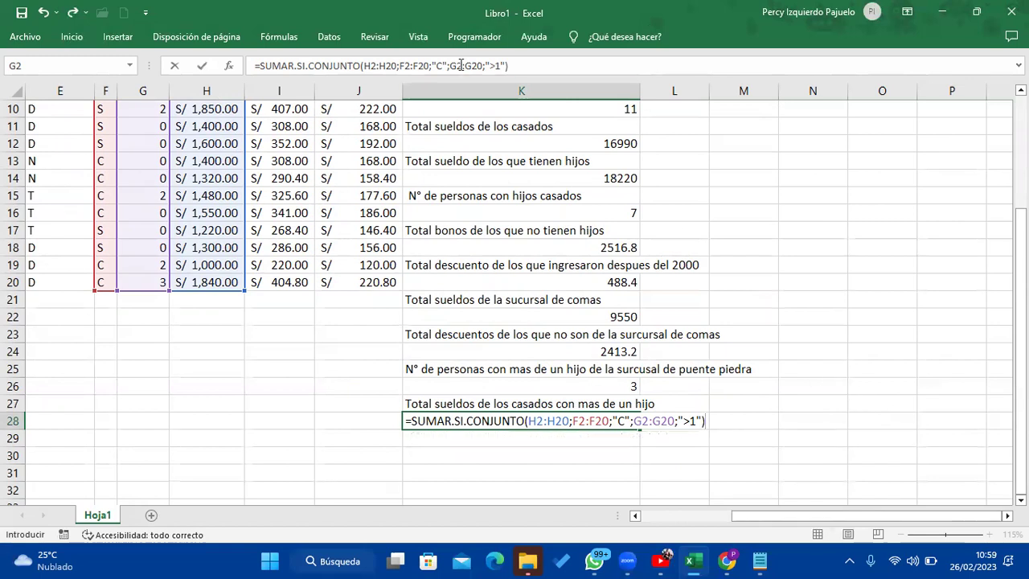
key("Return")
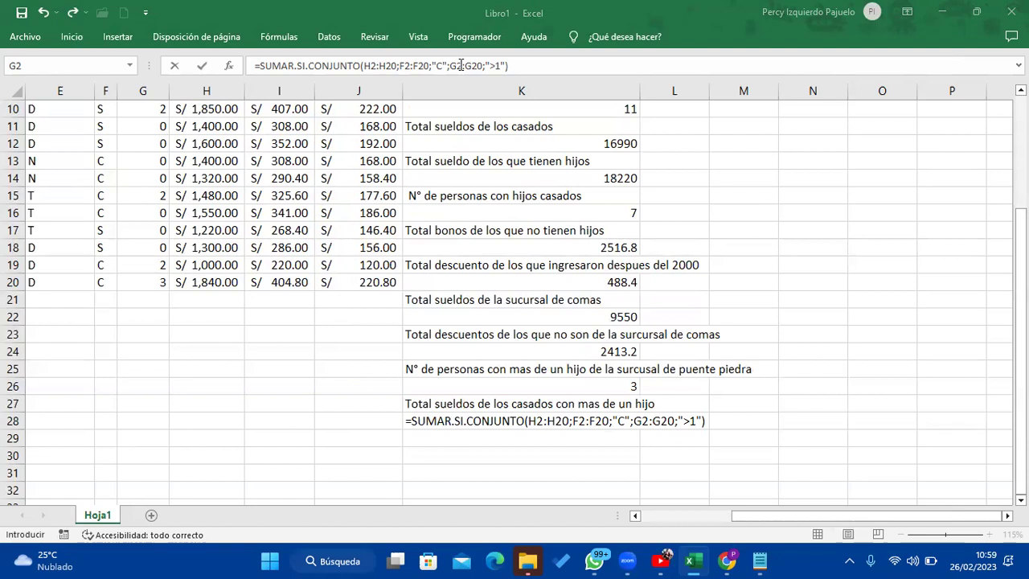
double_click(707, 420)
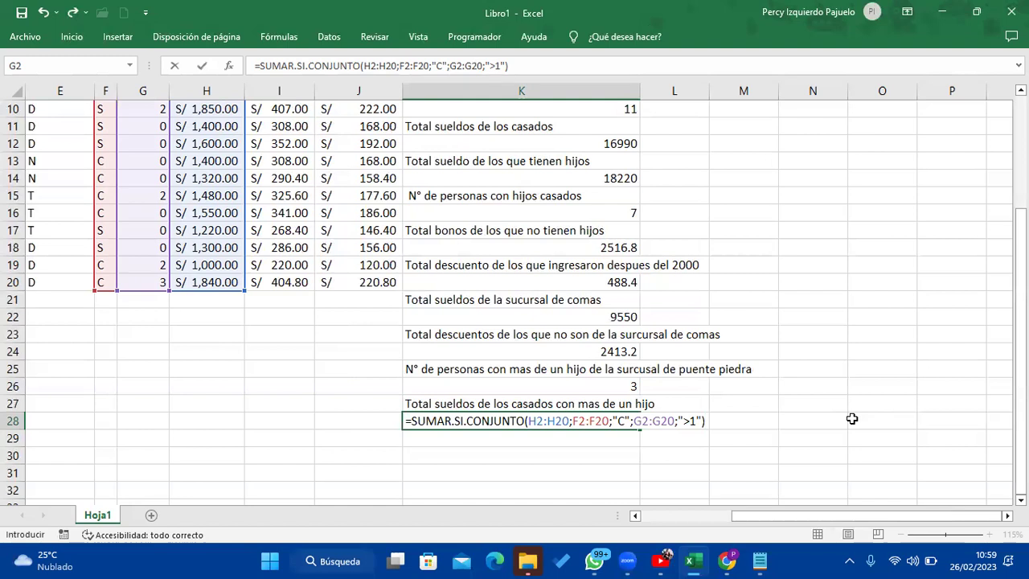
key("Return")
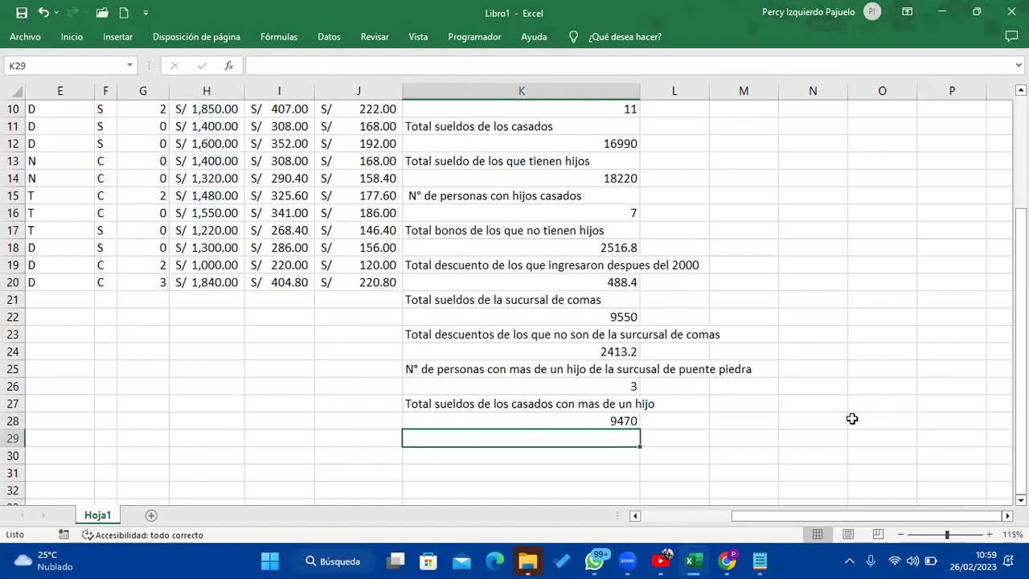
double_click(622, 421)
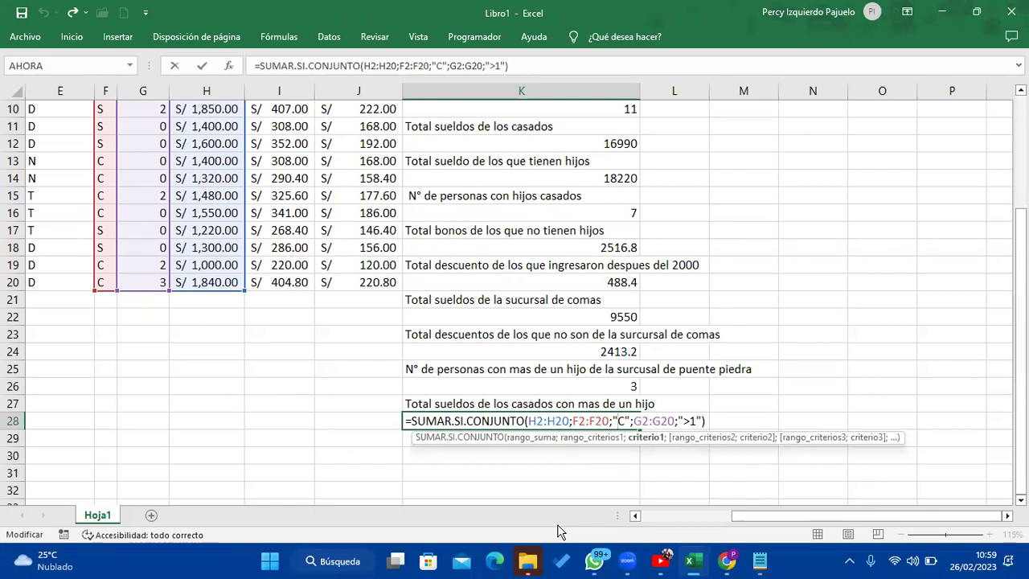
key("Return")
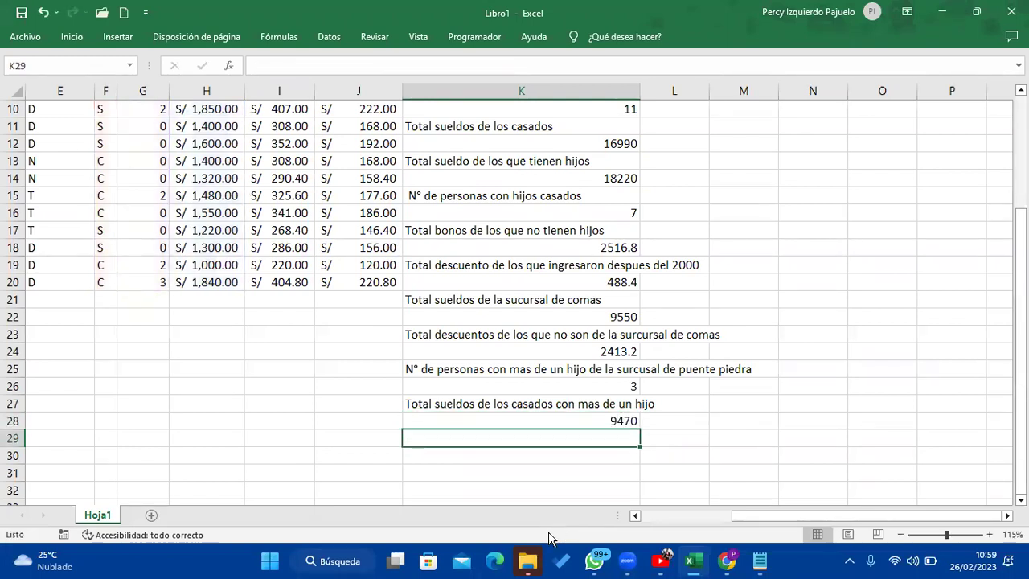
Enter the label 'Total sueldos de los de comas solteros con hijos' in K29 and select K30
type("Total ")
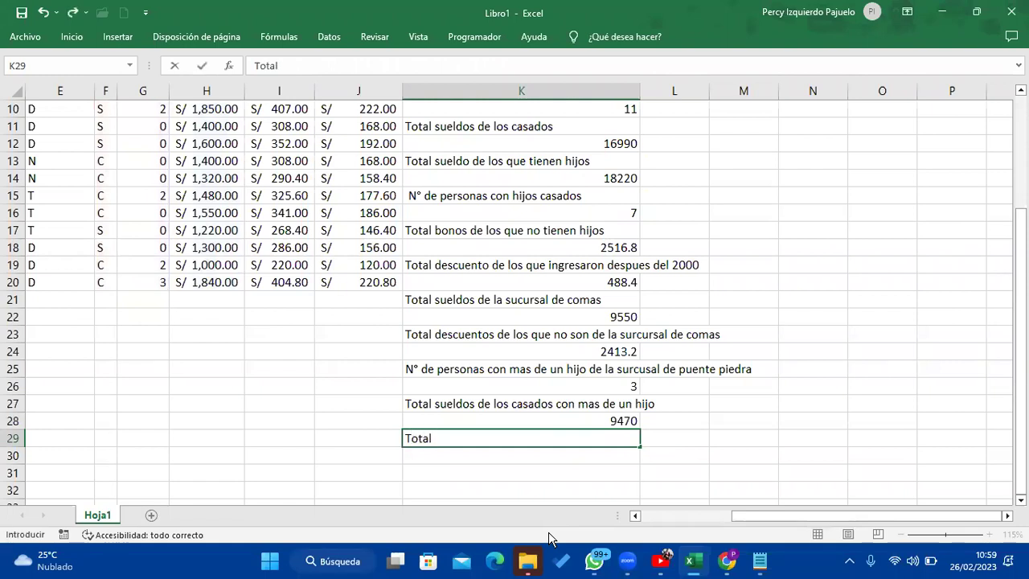
type("sueldos de los")
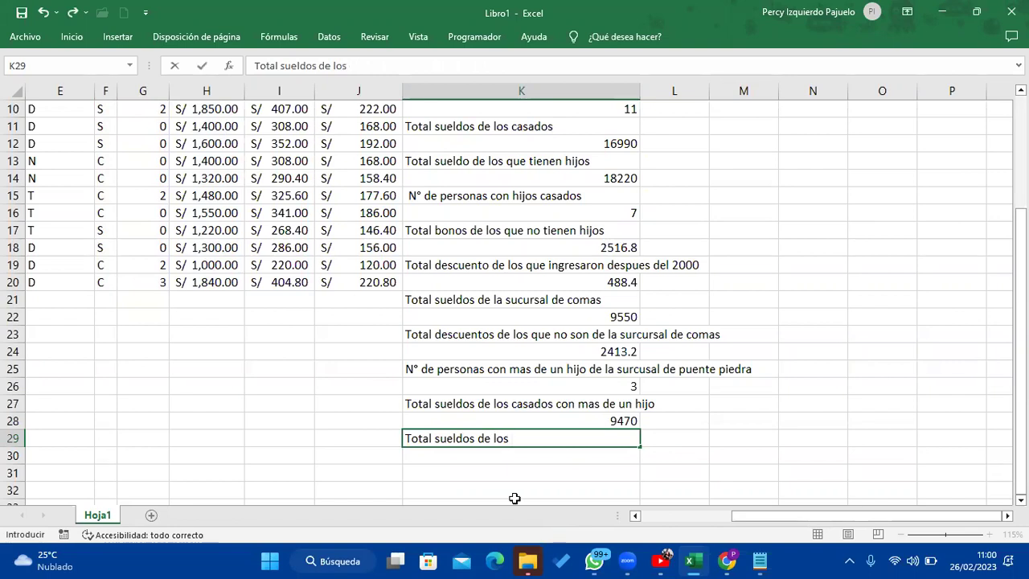
scroll(525, 475, "up", 1)
type(" de comas")
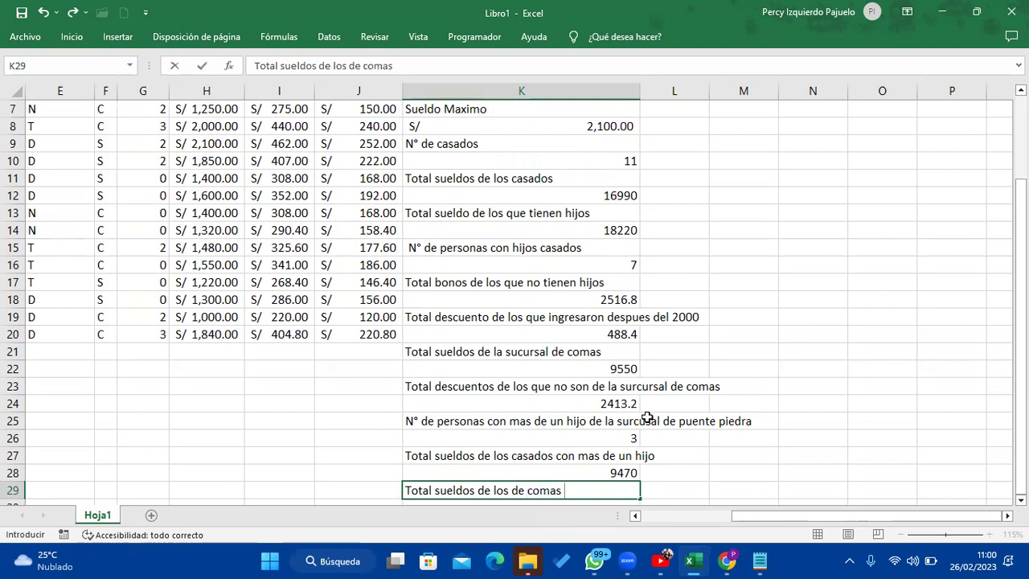
type(" con")
key("BackSpace")
key("BackSpace")
key("BackSpace")
type("solteros con hijos")
key("Return")
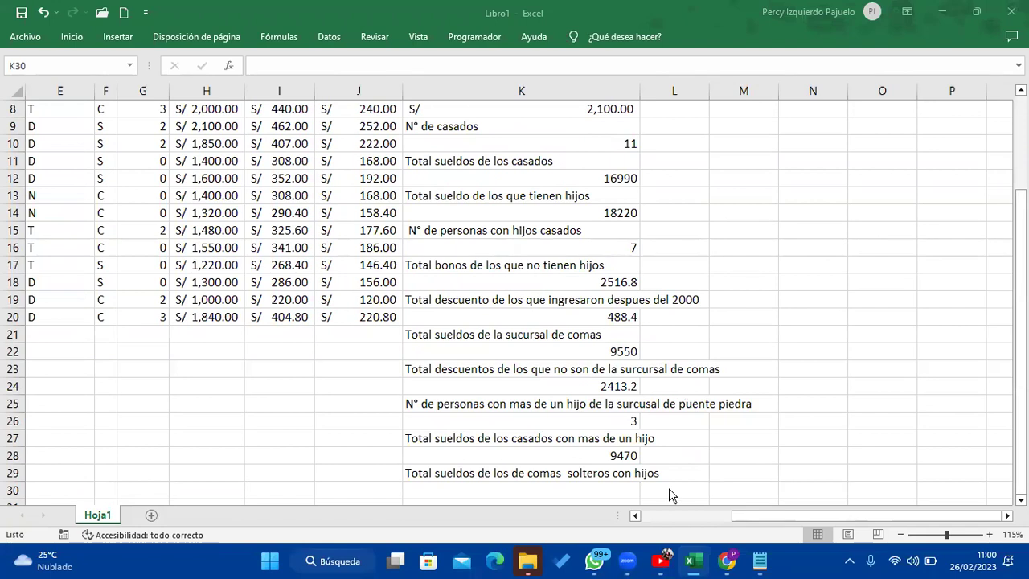
scroll(668, 488, "down", 2)
left_click(595, 386)
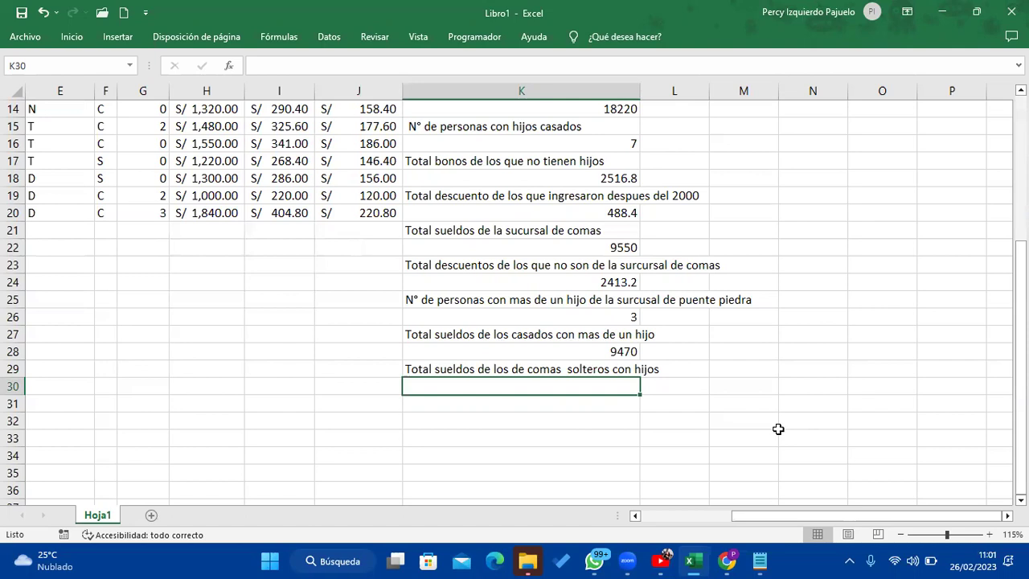
Start a SUMAR.SI.CONJUNTO formula in K30 with salaries H2:H20 as the sum range
type("=suma")
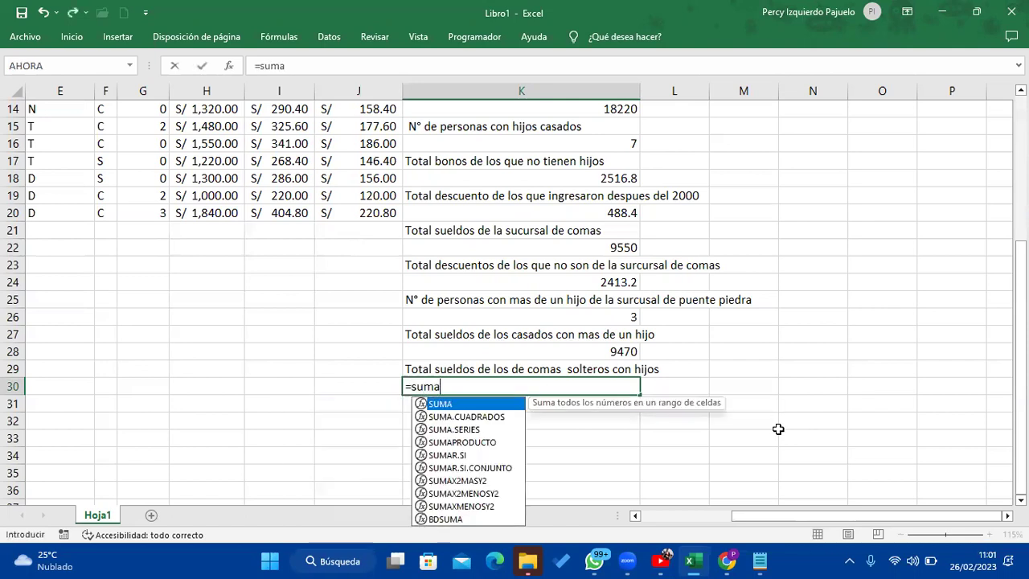
type("r")
key("Down")
key("Tab")
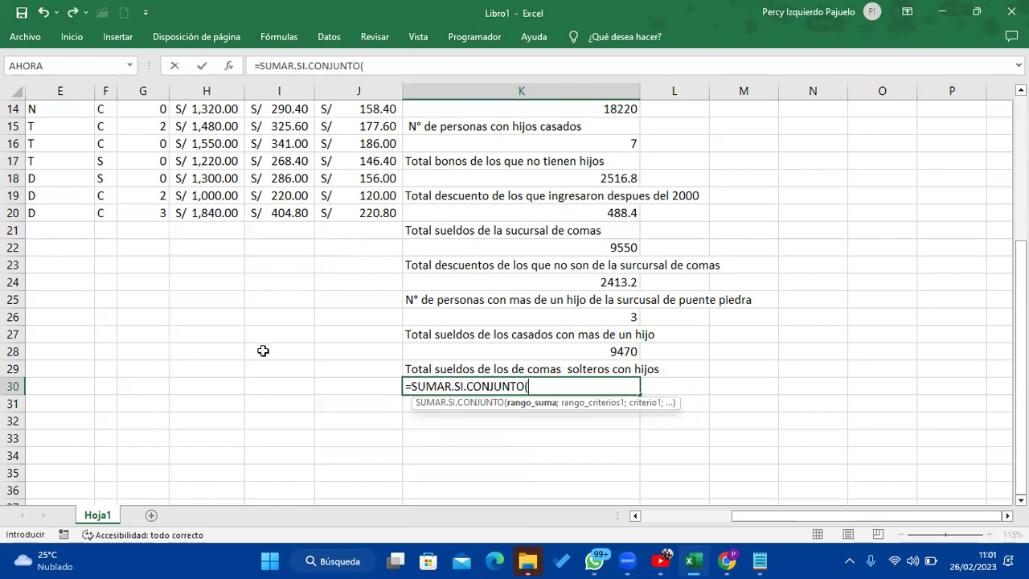
scroll(263, 351, "up", 5)
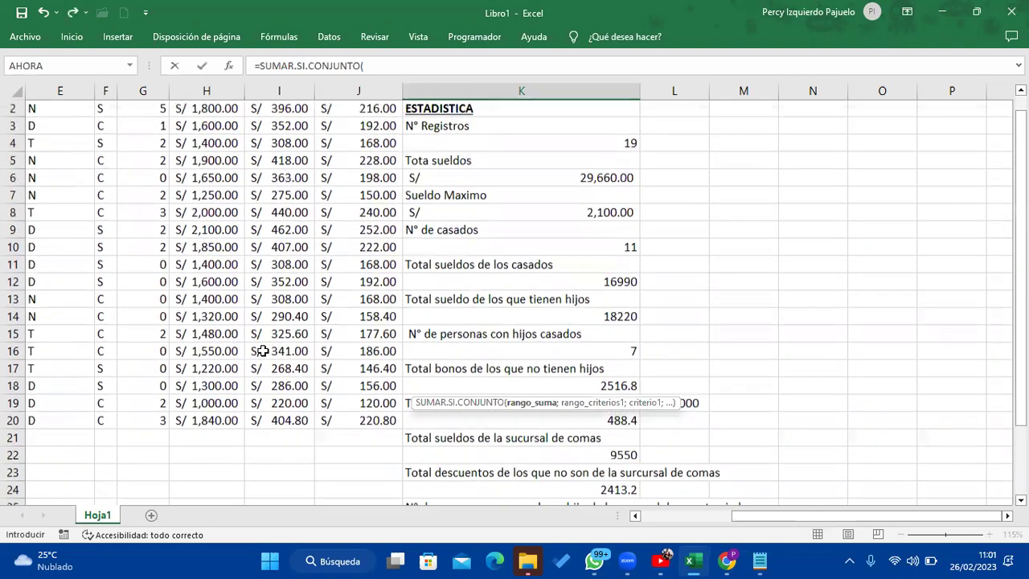
left_click_drag(213, 126, 225, 426)
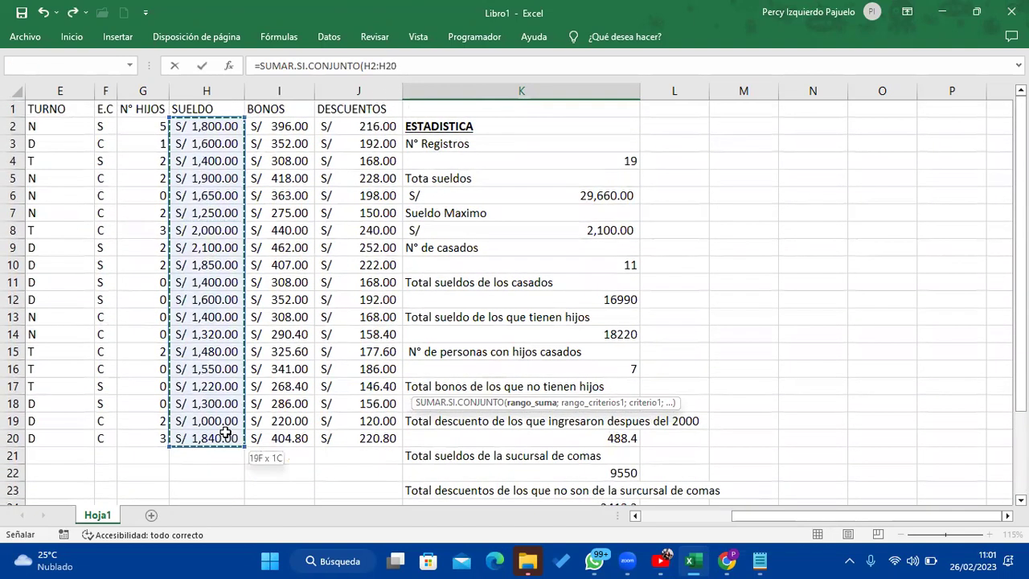
type(";")
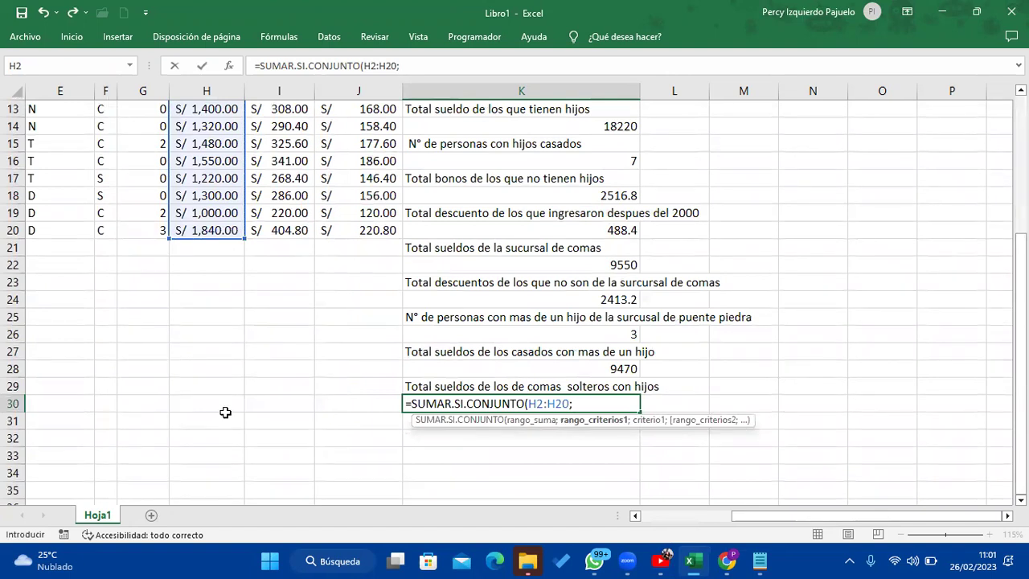
Add C2:C20 as the first criteria range with the criterion "Comas"
scroll(340, 441, "up", 2)
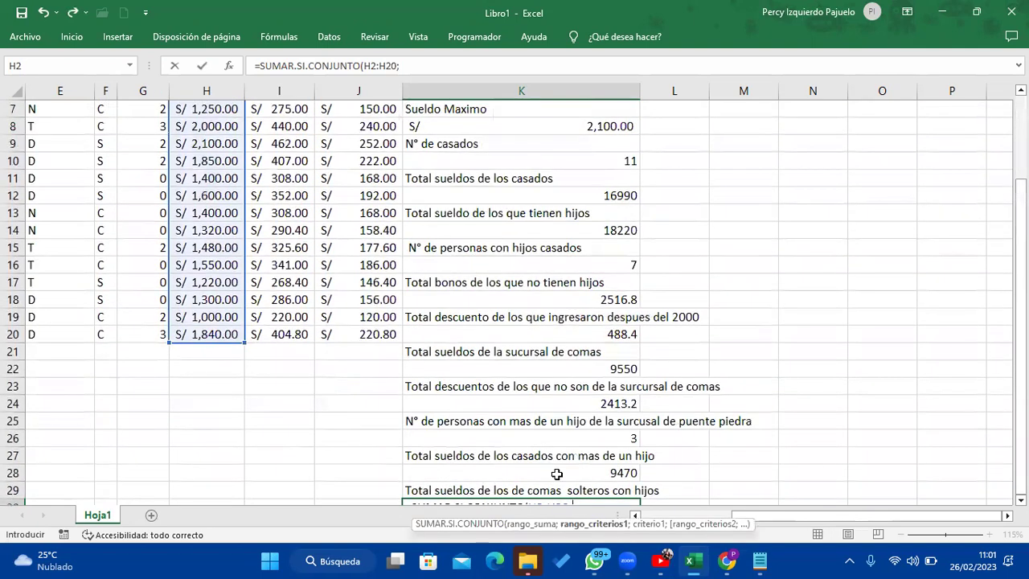
left_click_drag(835, 515, 686, 502)
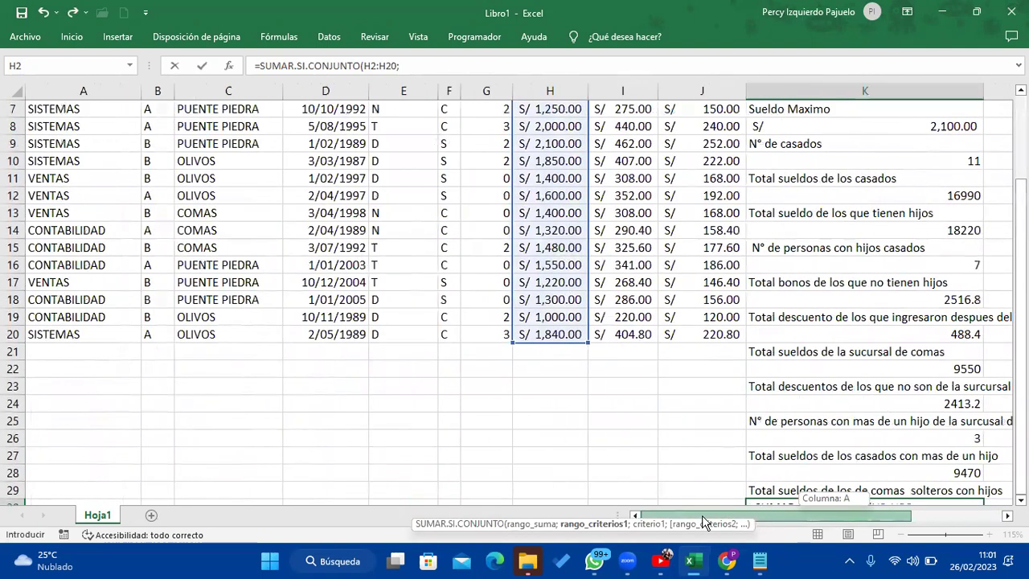
scroll(246, 296, "up", 2)
left_click_drag(229, 126, 228, 438)
scroll(443, 338, "down", 4)
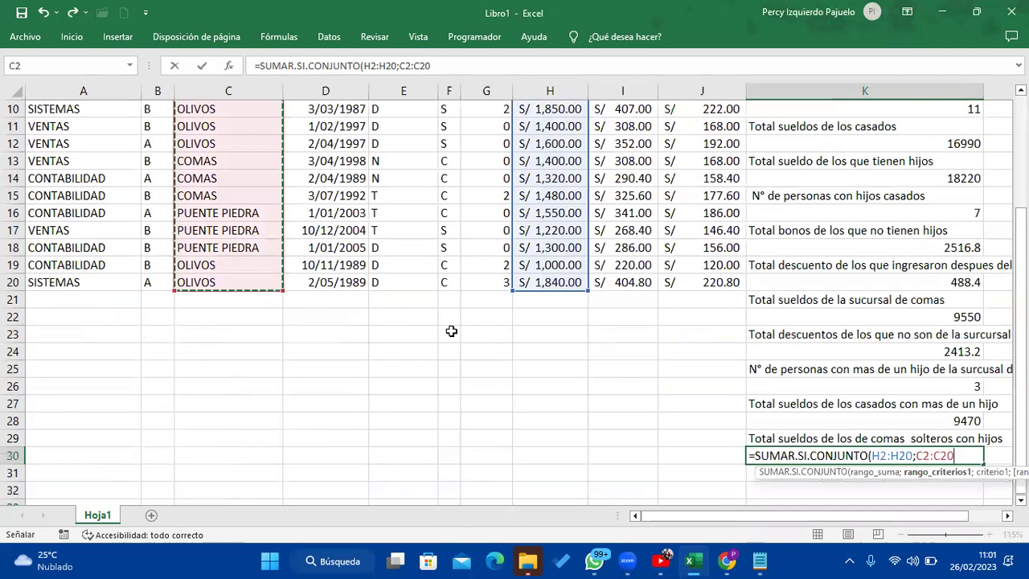
left_click(1005, 517)
left_click(1006, 517)
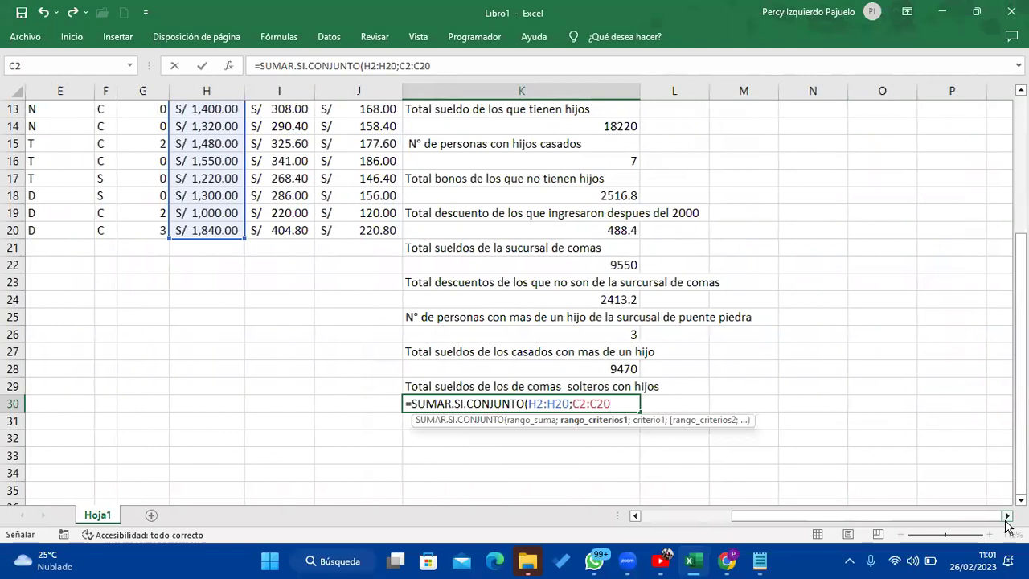
type(";")
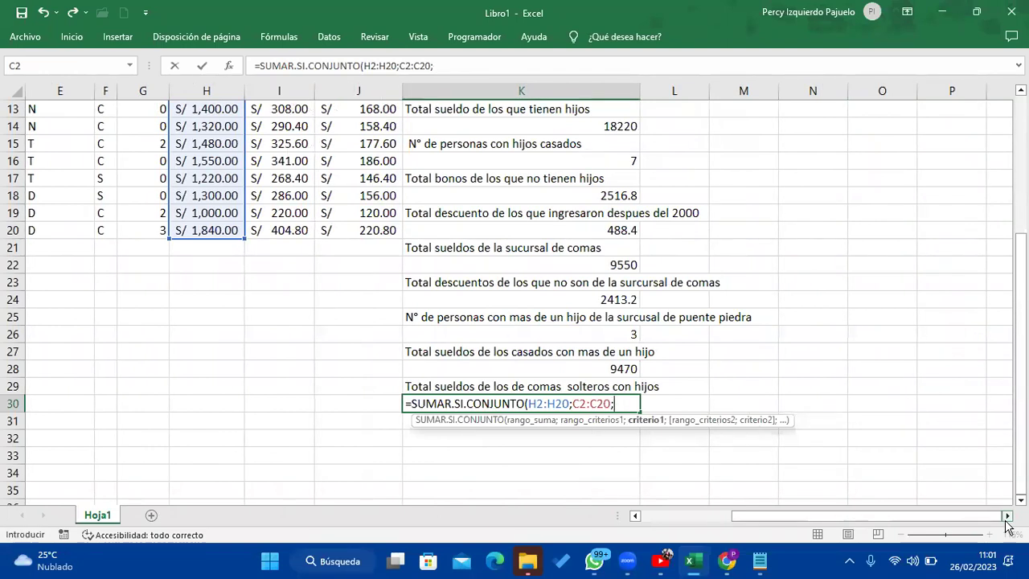
type("\"")
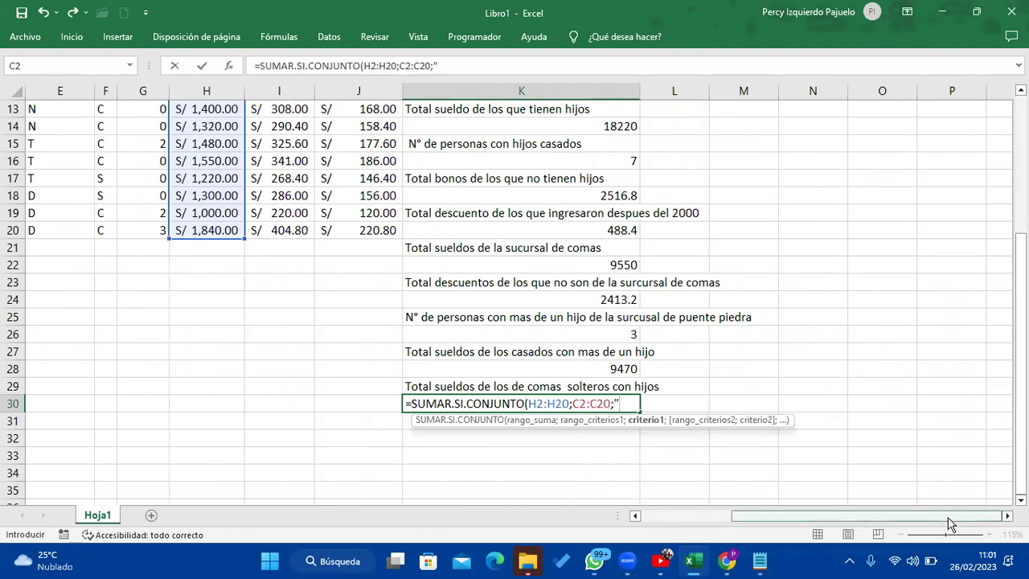
type("Comas\"")
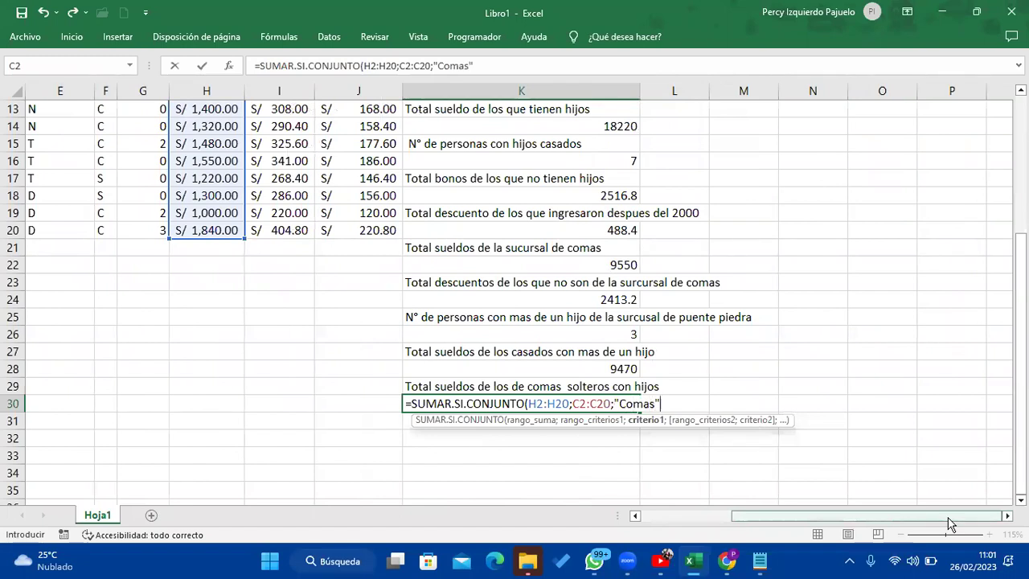
type(";")
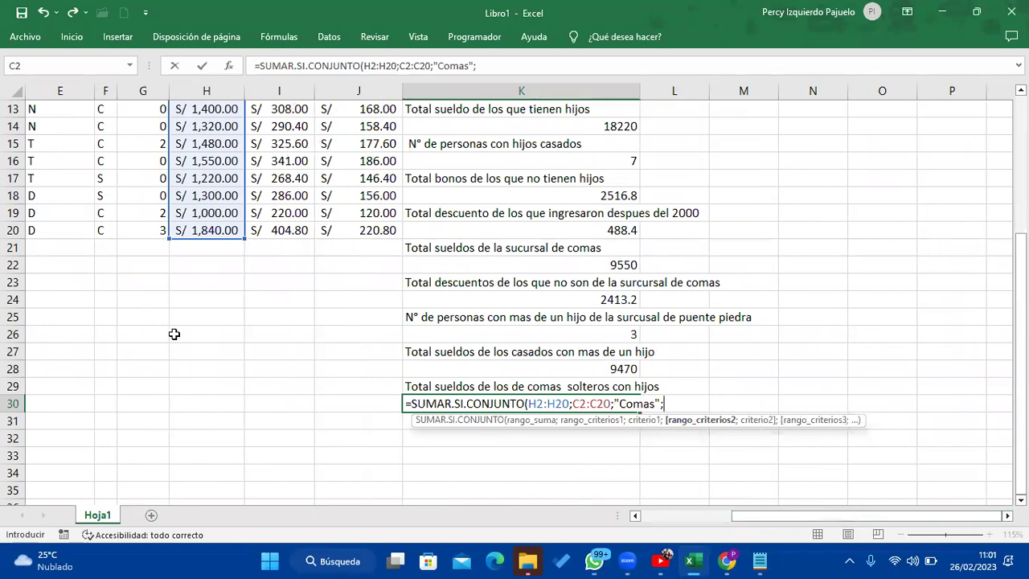
scroll(173, 335, "up", 2)
scroll(174, 335, "up", 2)
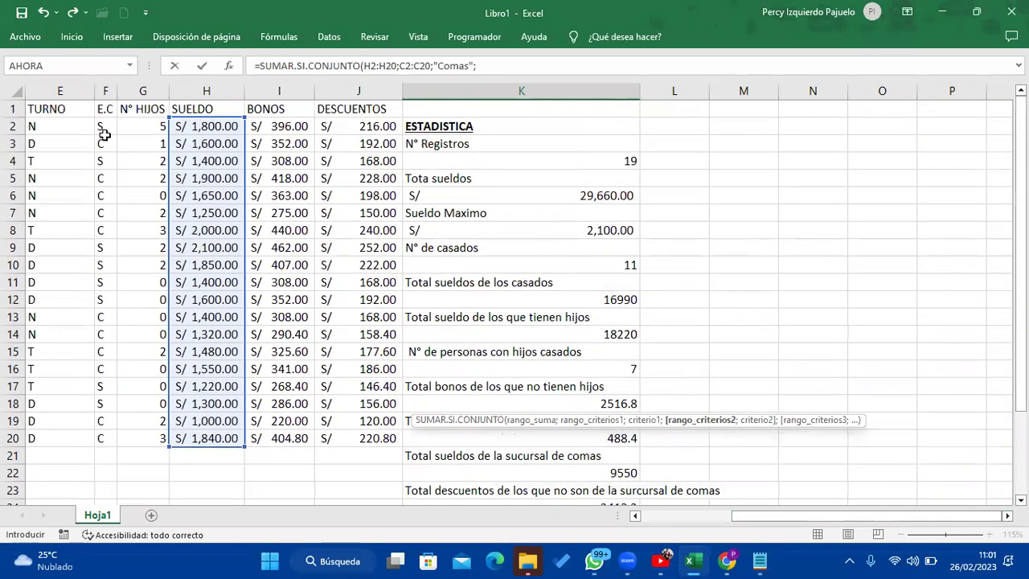
Add criteria F2:F20 = "S" and G2:G20 ">0" to finish the K30 formula, returning 1800
left_click_drag(104, 130, 101, 438)
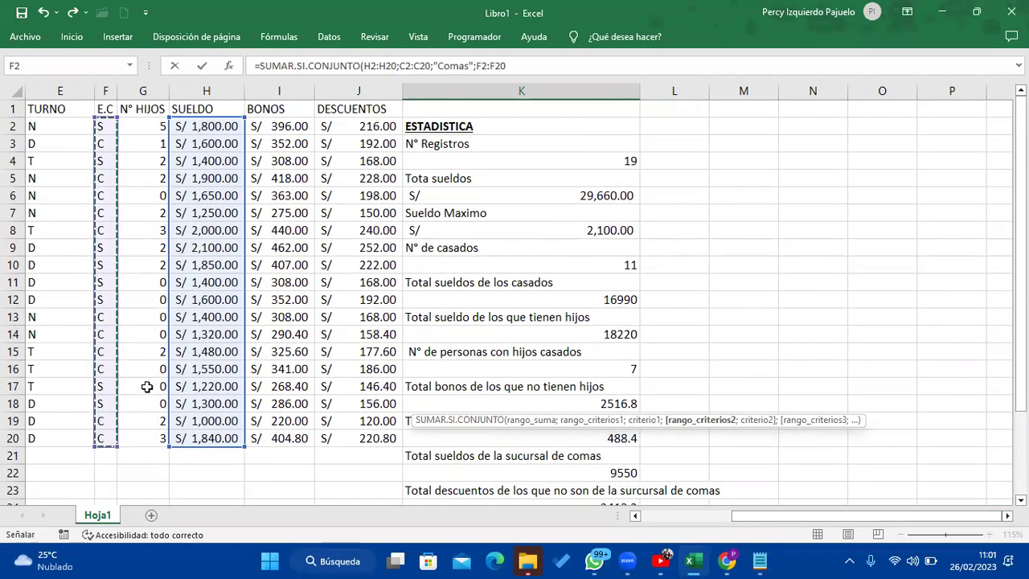
scroll(147, 385, "down", 4)
type(";\"")
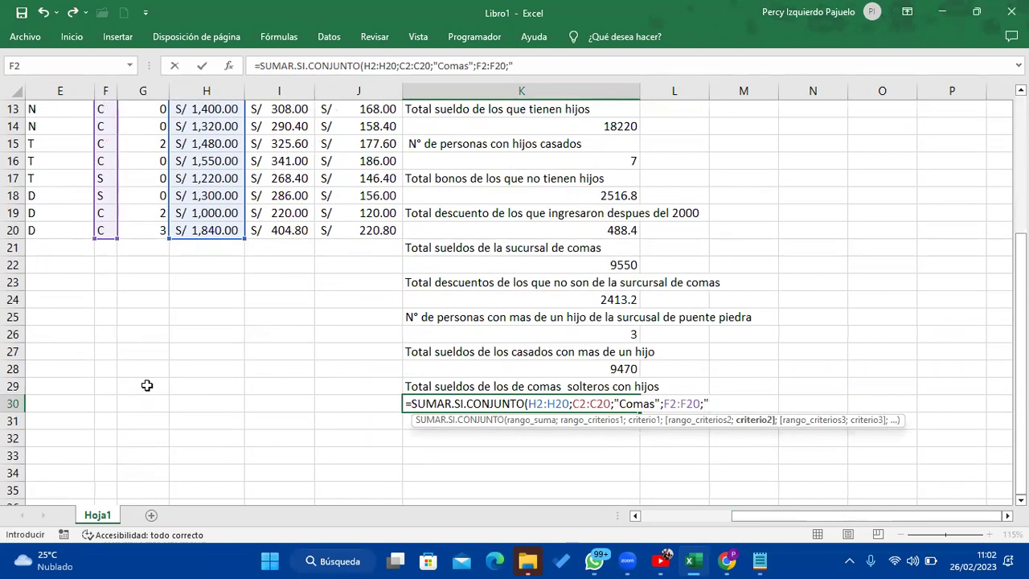
type("S\"")
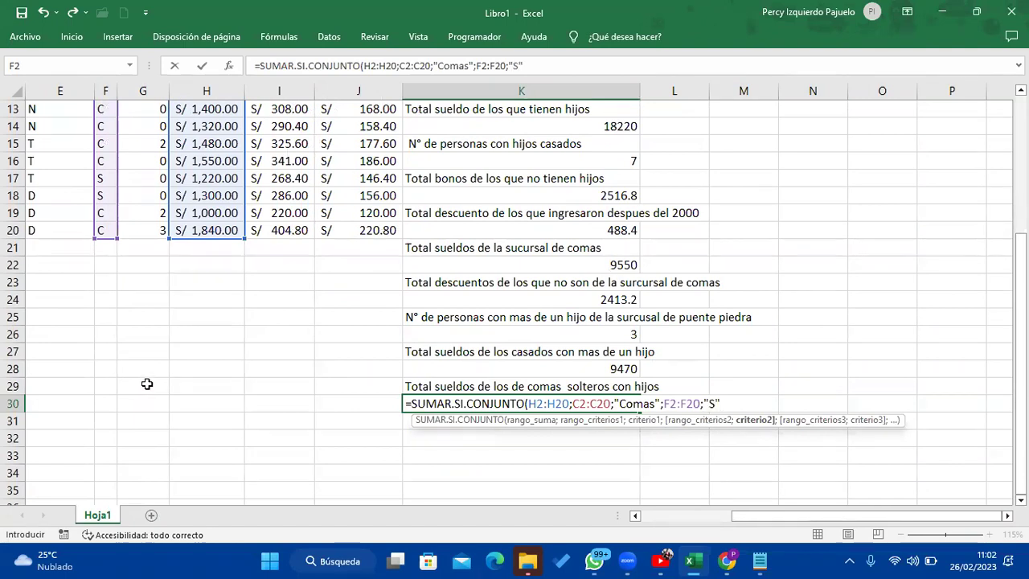
type(";")
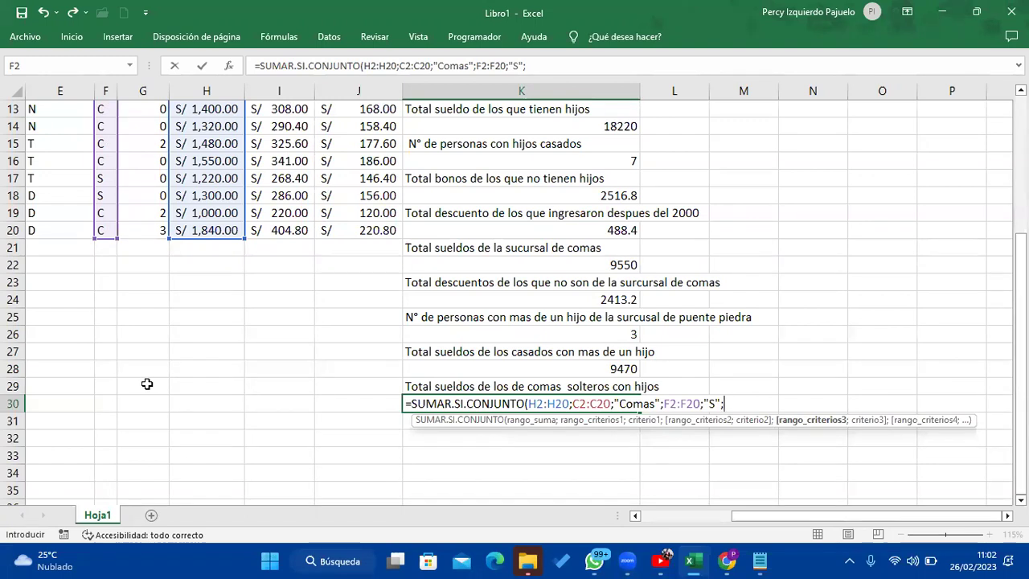
scroll(109, 370, "up", 1)
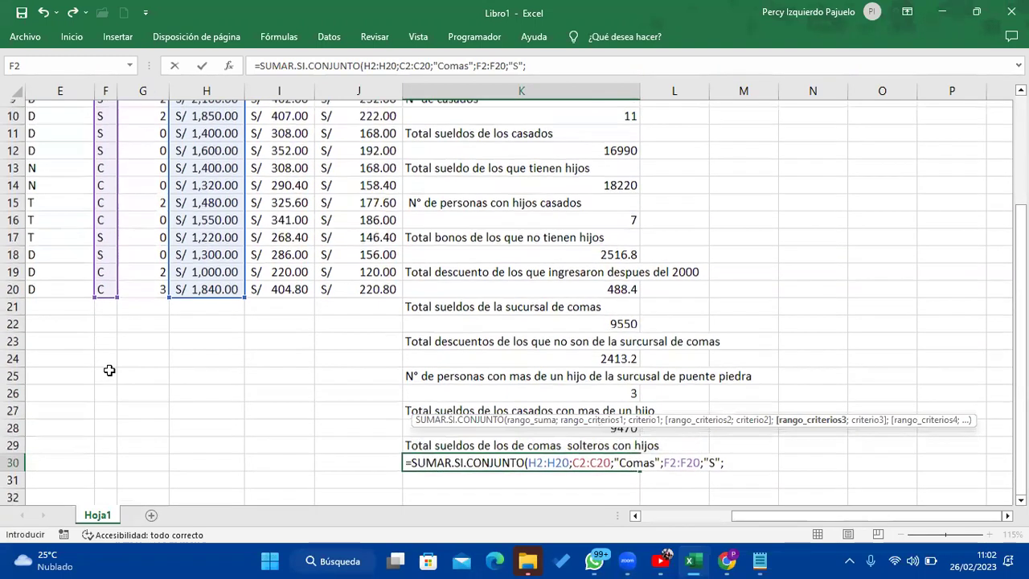
scroll(109, 369, "up", 1)
scroll(109, 369, "up", 2)
left_click_drag(153, 126, 156, 438)
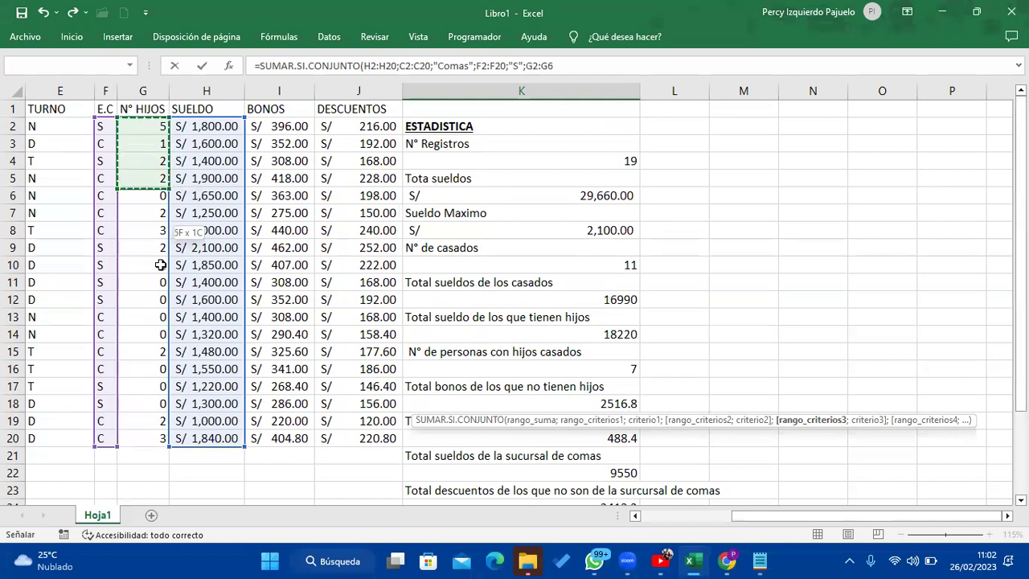
type(";")
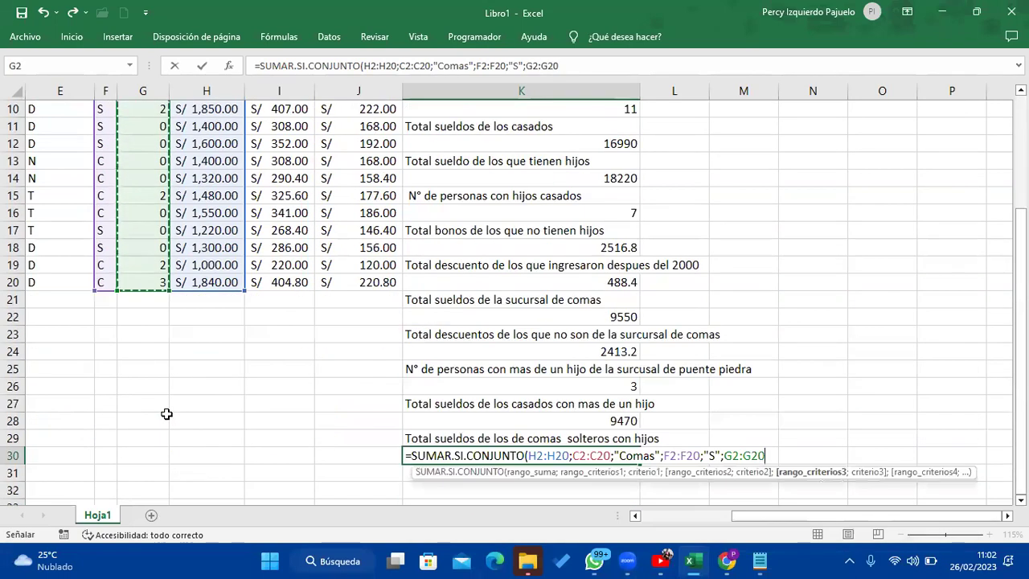
type("\">0\")")
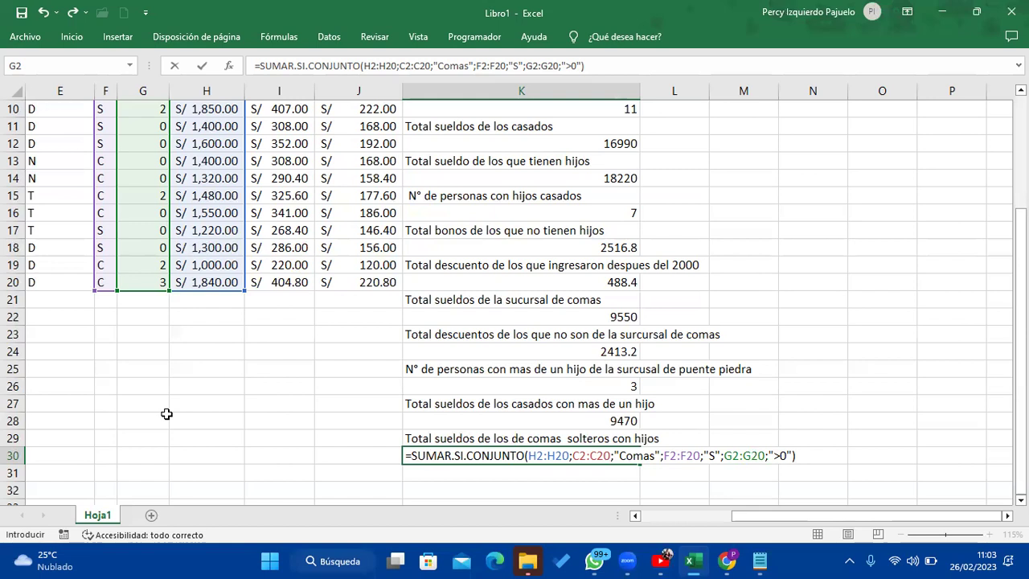
key("Return")
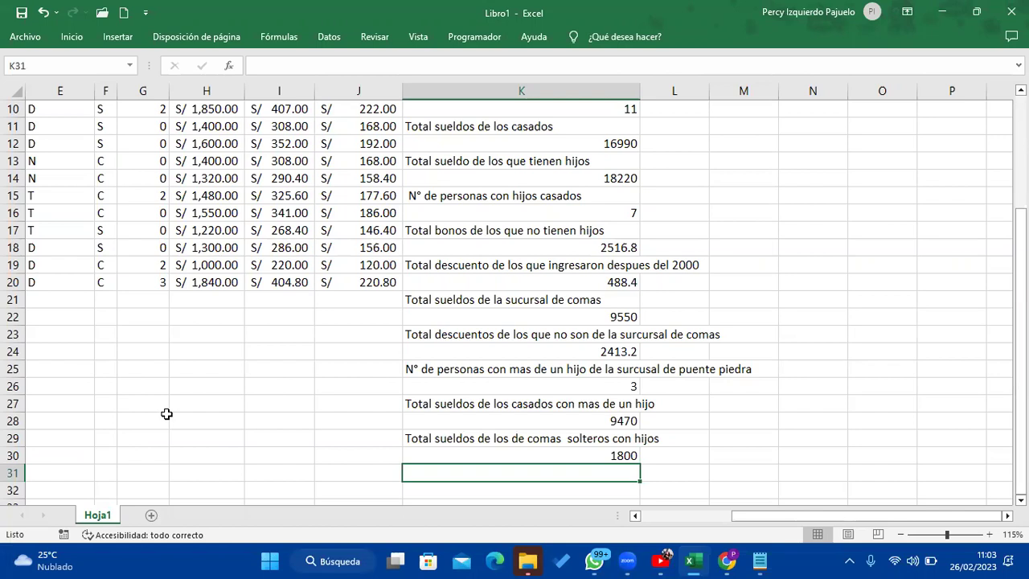
scroll(110, 413, "up", 3)
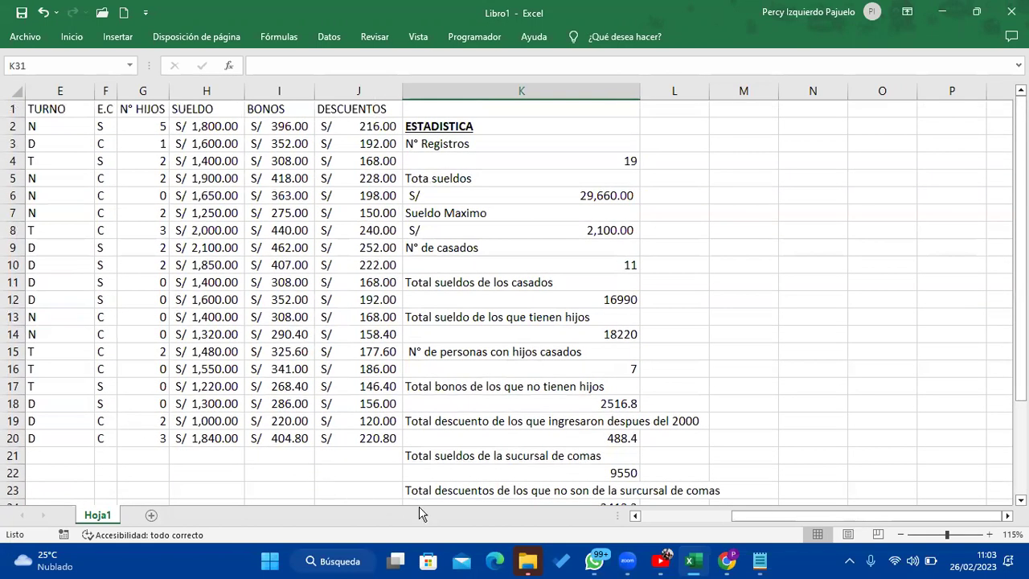
left_click_drag(748, 515, 691, 516)
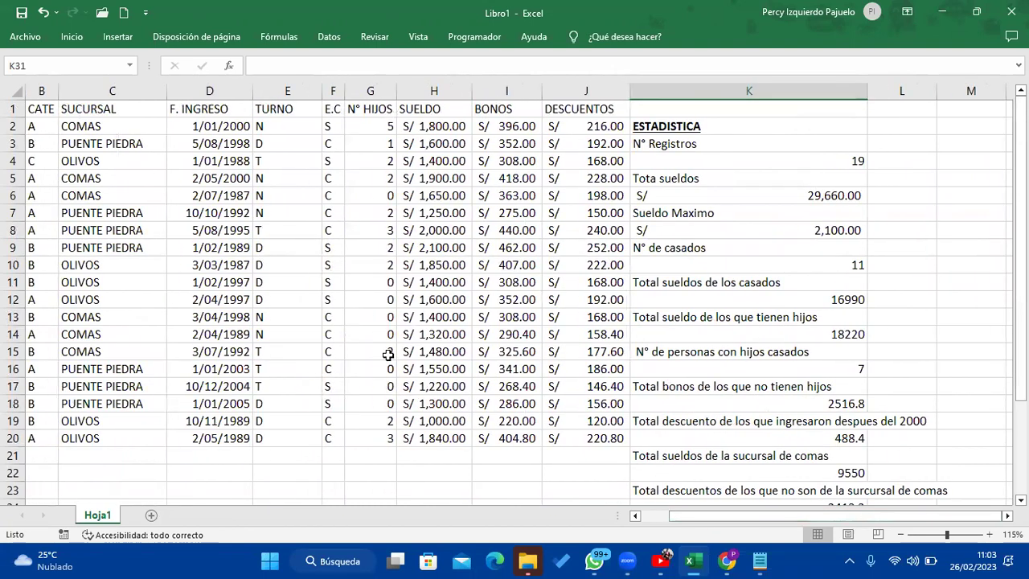
left_click(74, 126)
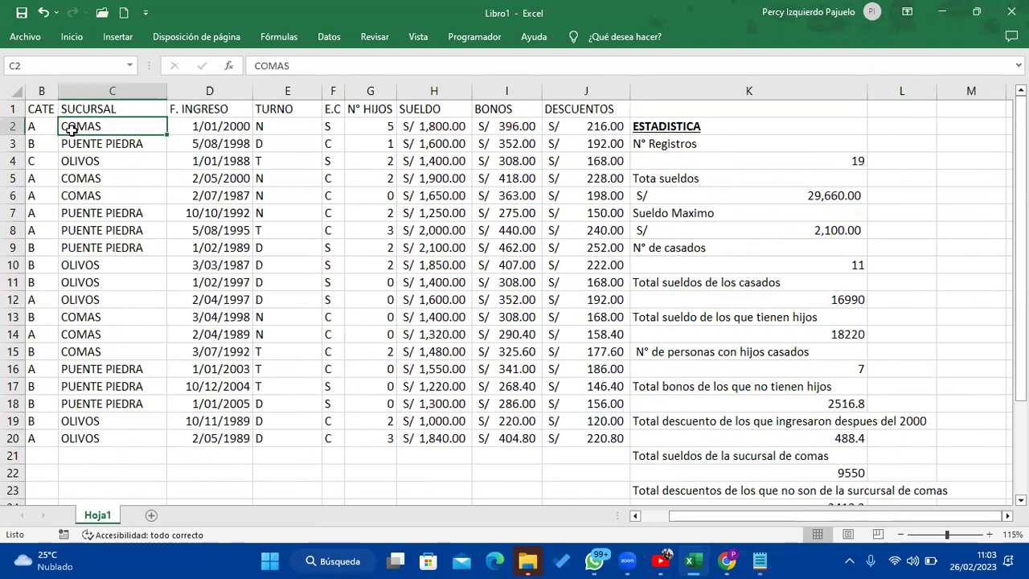
left_click_drag(71, 126, 422, 127)
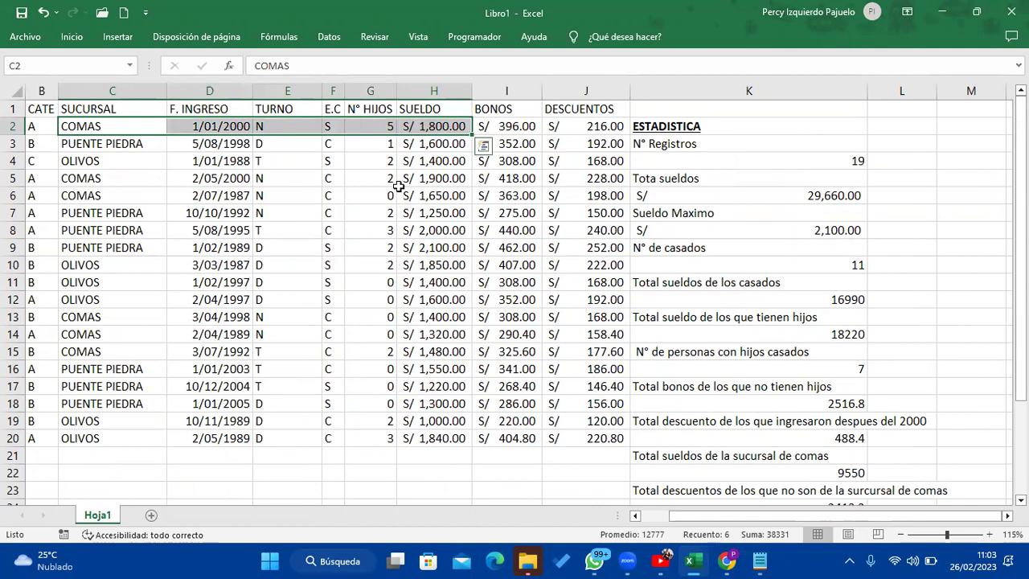
left_click_drag(112, 178, 348, 177)
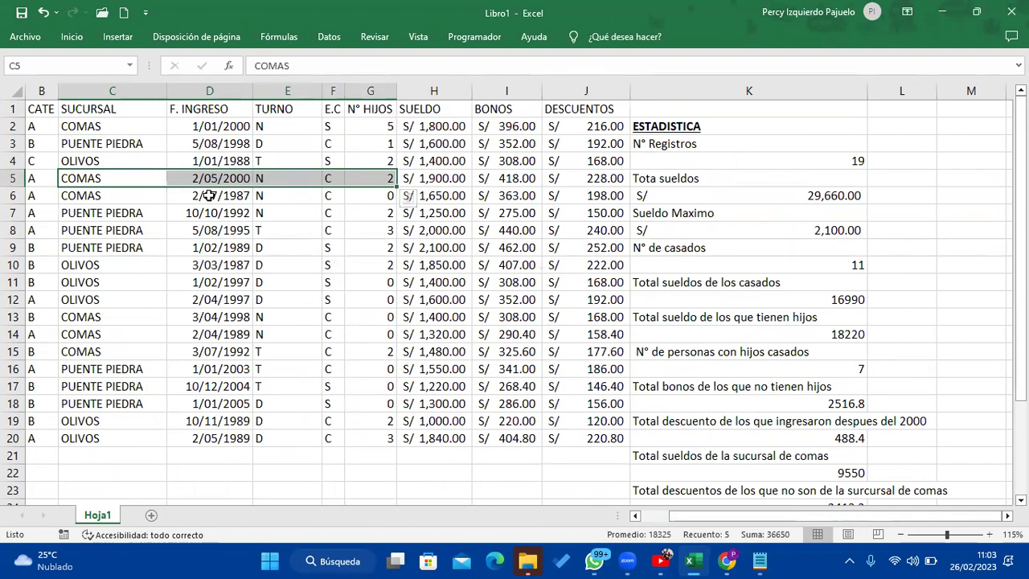
left_click_drag(120, 195, 370, 195)
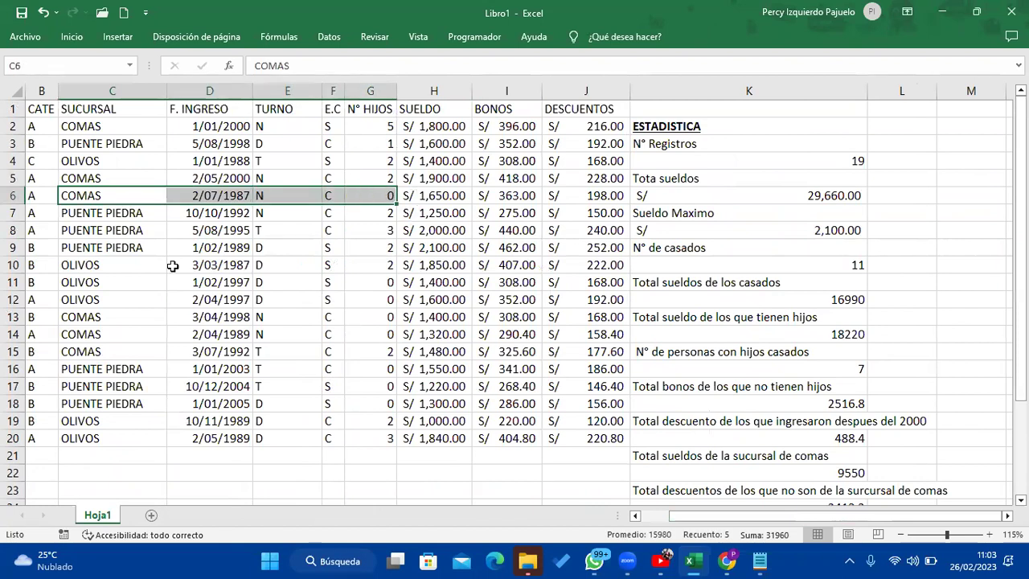
left_click_drag(101, 334, 362, 329)
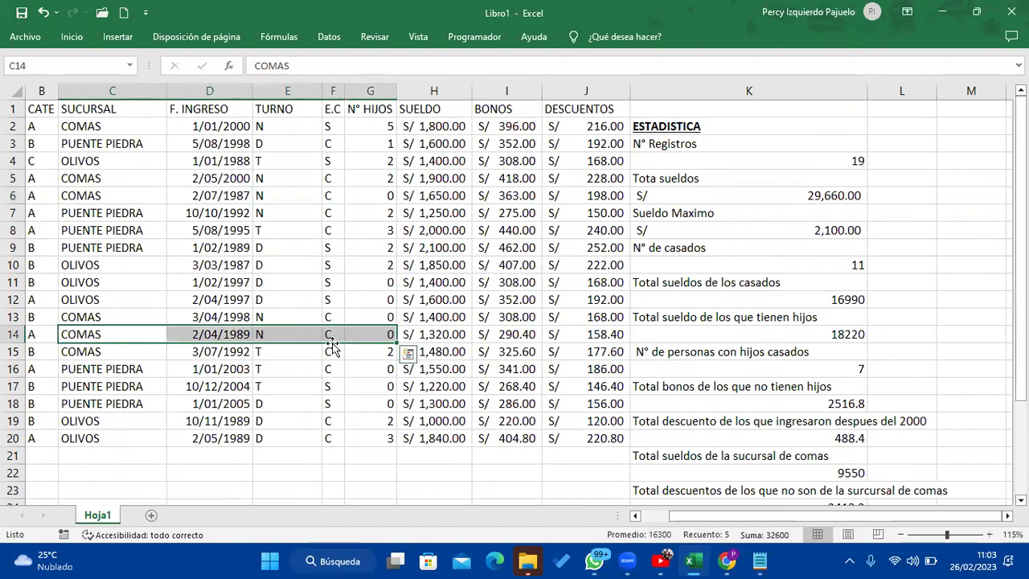
left_click_drag(137, 354, 372, 351)
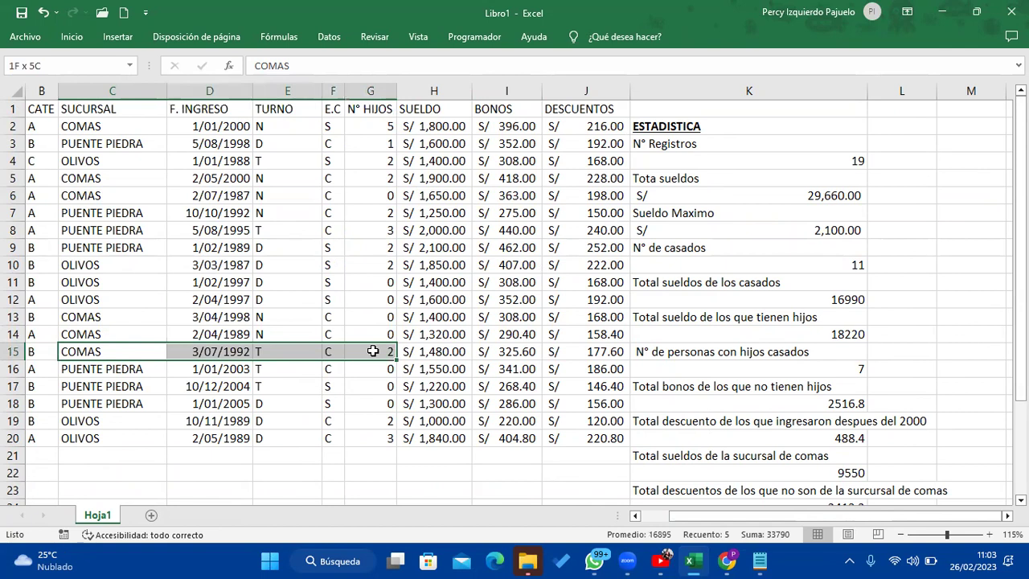
scroll(593, 370, "down", 1)
scroll(592, 368, "down", 1)
scroll(593, 367, "down", 2)
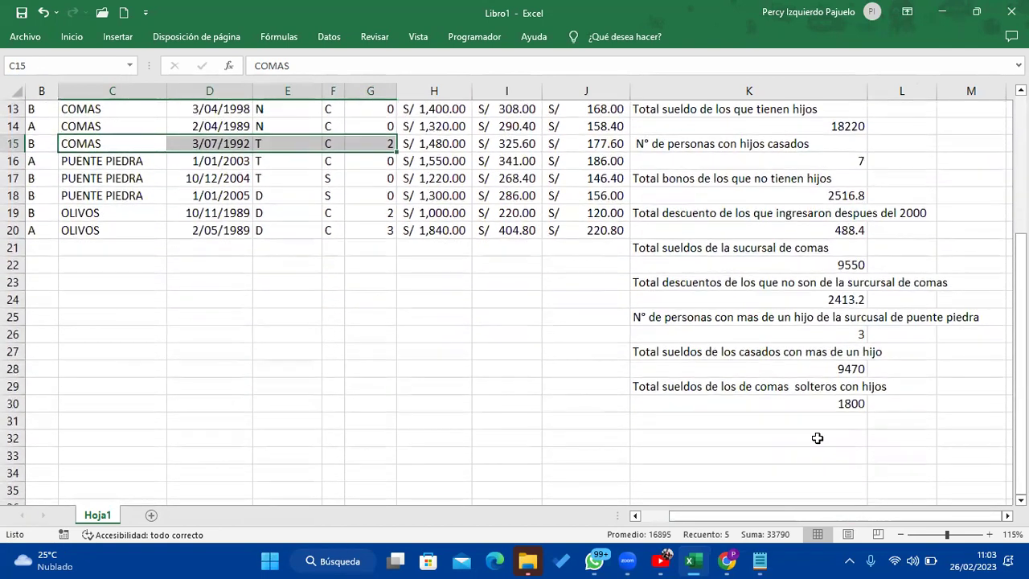
left_click(1006, 516)
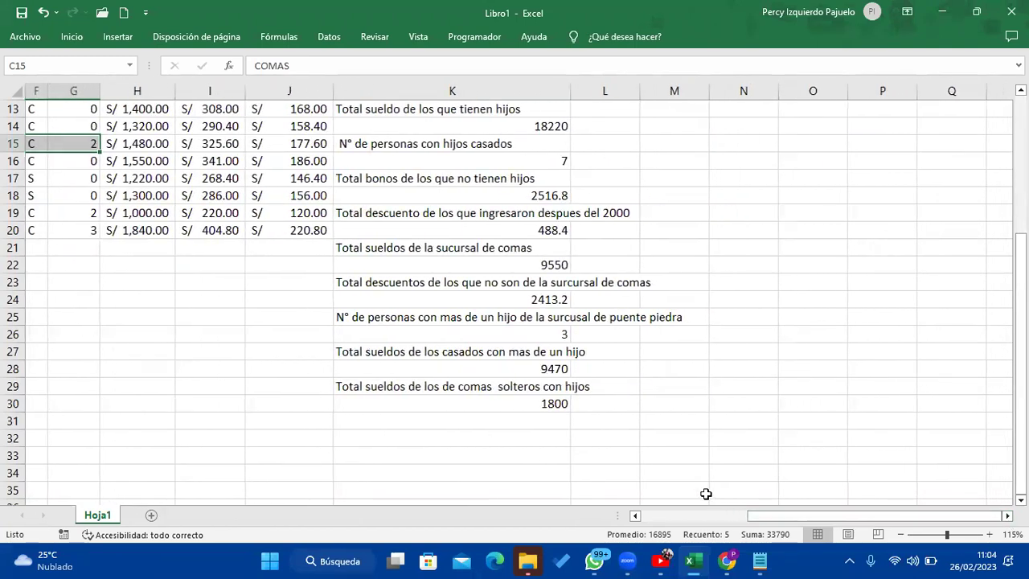
Type 'Promedio de bonos de los que ingresaron antes del 2000' into K31
left_click(420, 428)
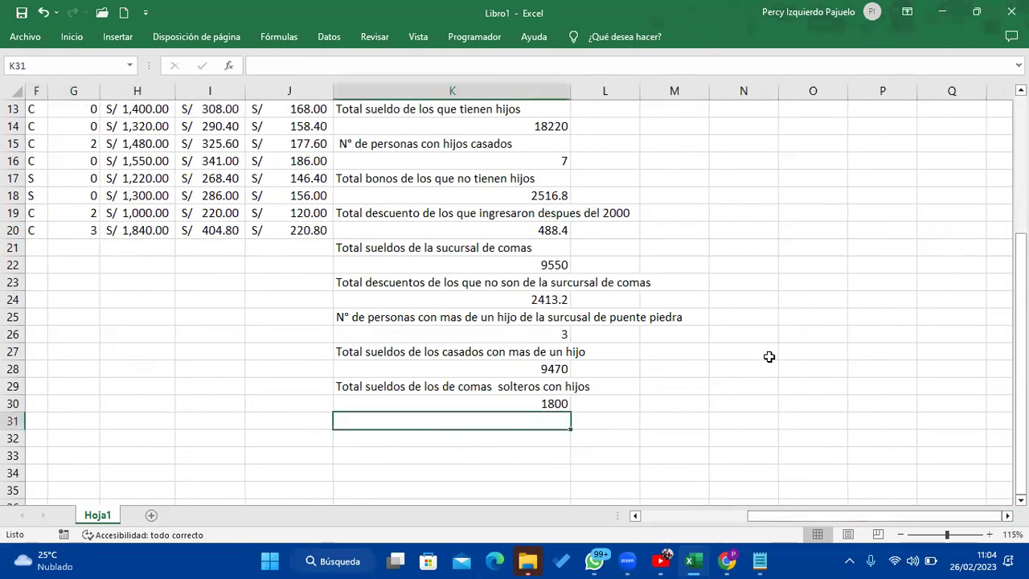
type("Promedio de ")
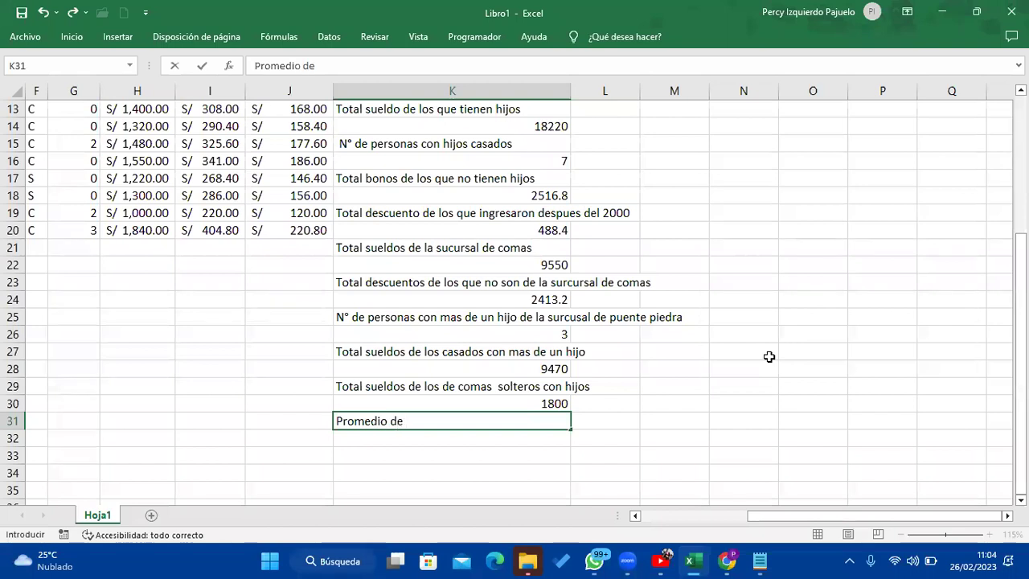
type("bonos de los")
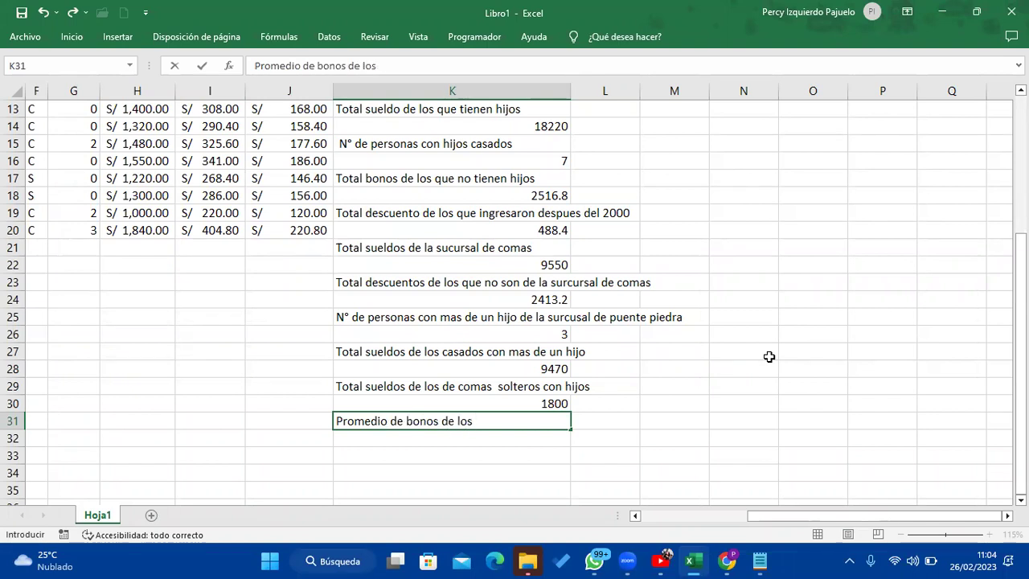
type(" que ingresaron antes del 2000")
key("Return")
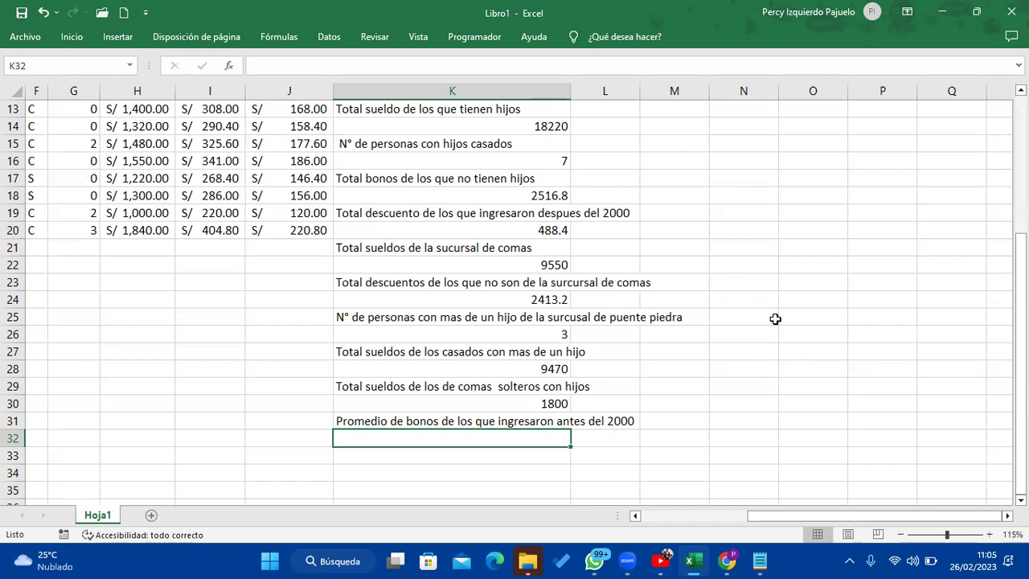
In Notepad, add the heading 'Funcion Promedio.si' with a dashed underline below the previous note
left_click(759, 560)
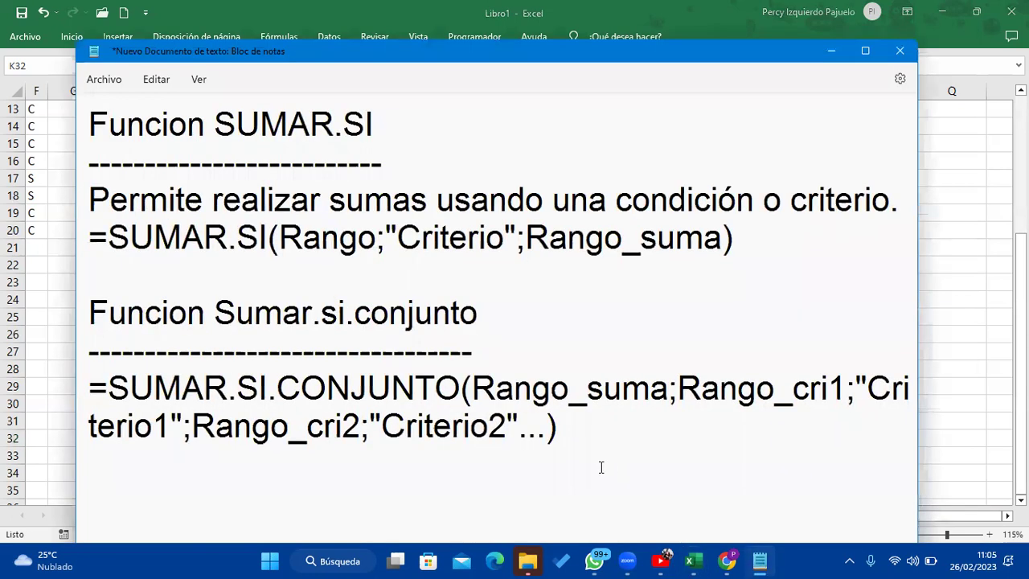
left_click(606, 428)
key("Return")
key("Return")
key("Return")
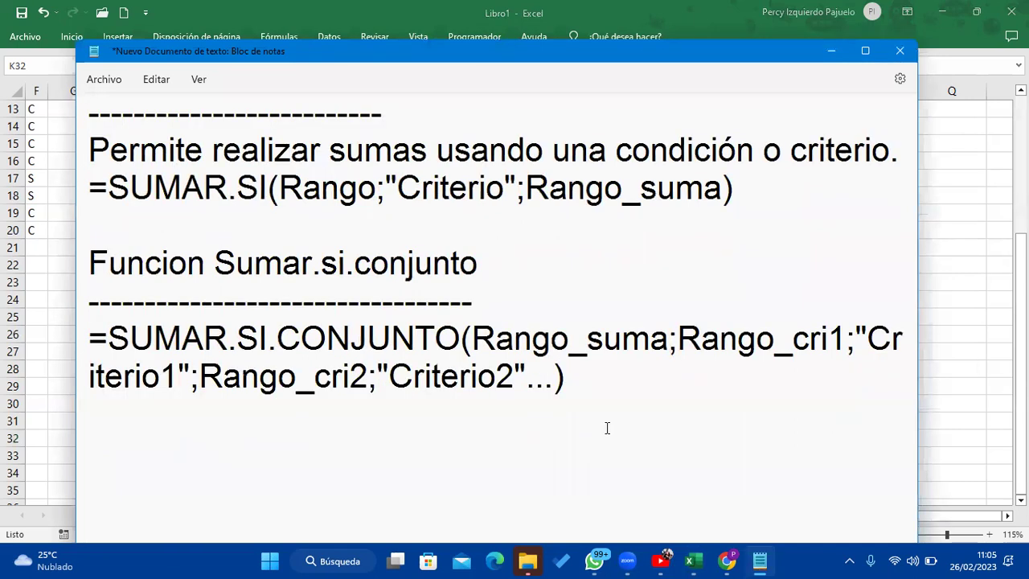
key("BackSpace")
type("F")
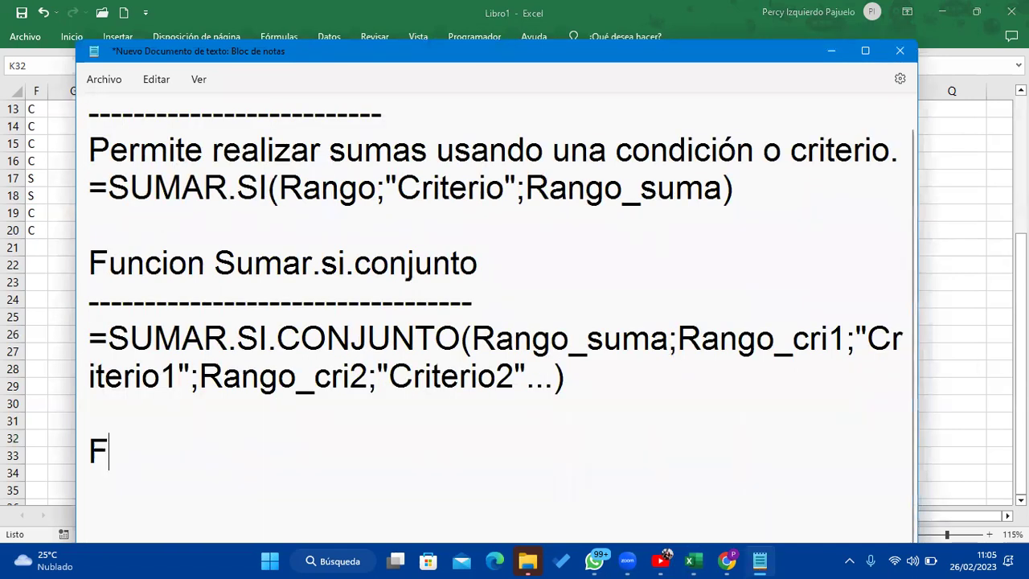
type("uncion ")
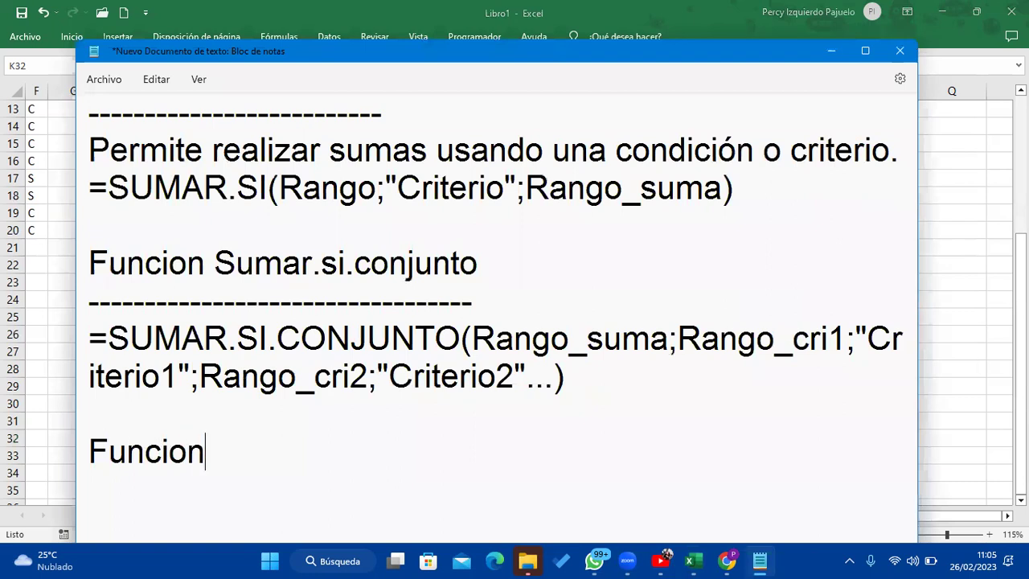
type("Promedio.si")
key("Return")
type("----------------------------")
key("Return")
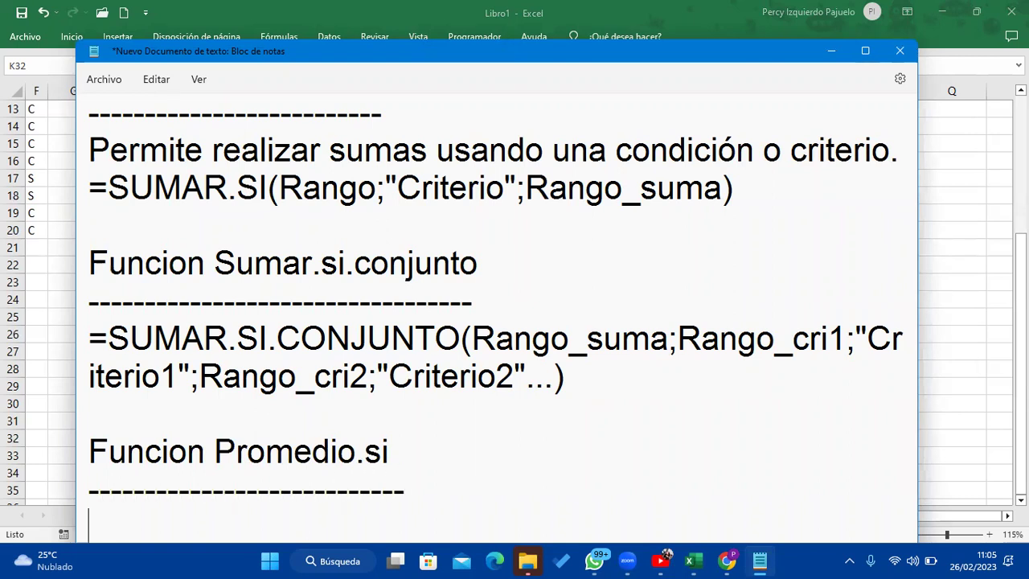
Type the syntax line =PROMEDIO.SI(Rango;"Criterio";Rango_promedio) under the heading
key("BackSpace")
key("BackSpace")
key("BackSpace")
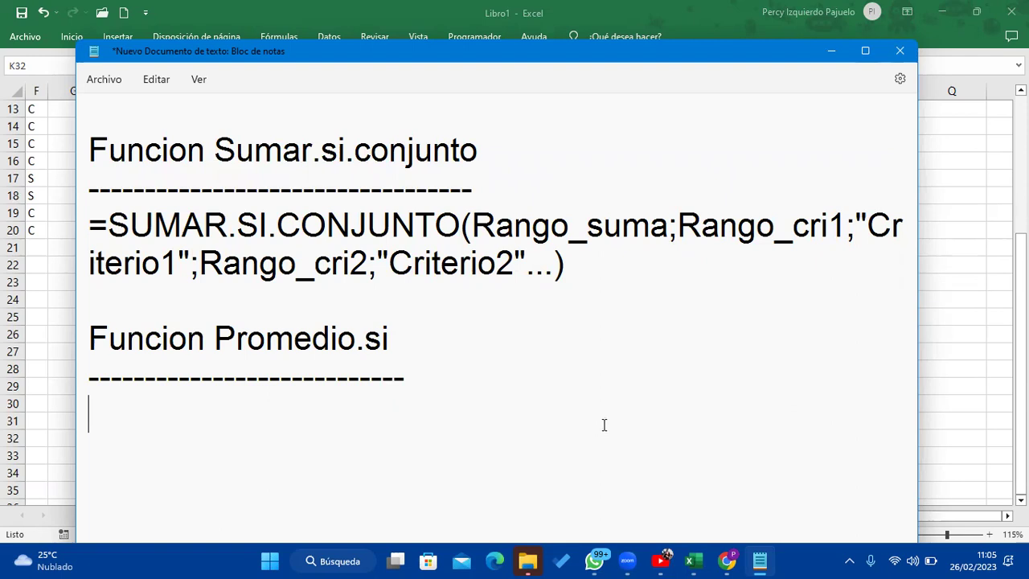
type("=")
type("PROMEDIO.SI(Rangpo")
key("BackSpace")
key("BackSpace")
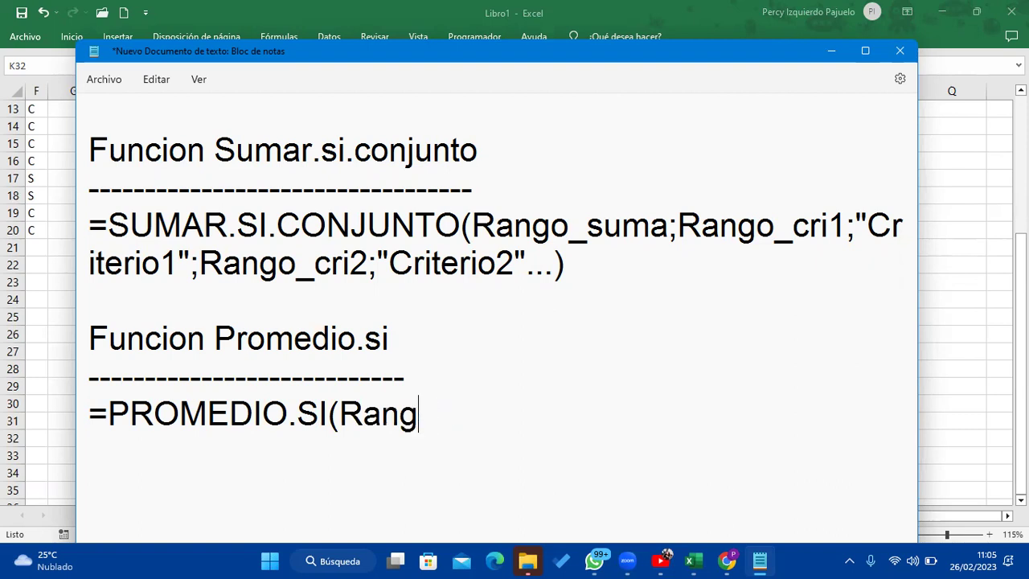
type("o;\"Criterio\";")
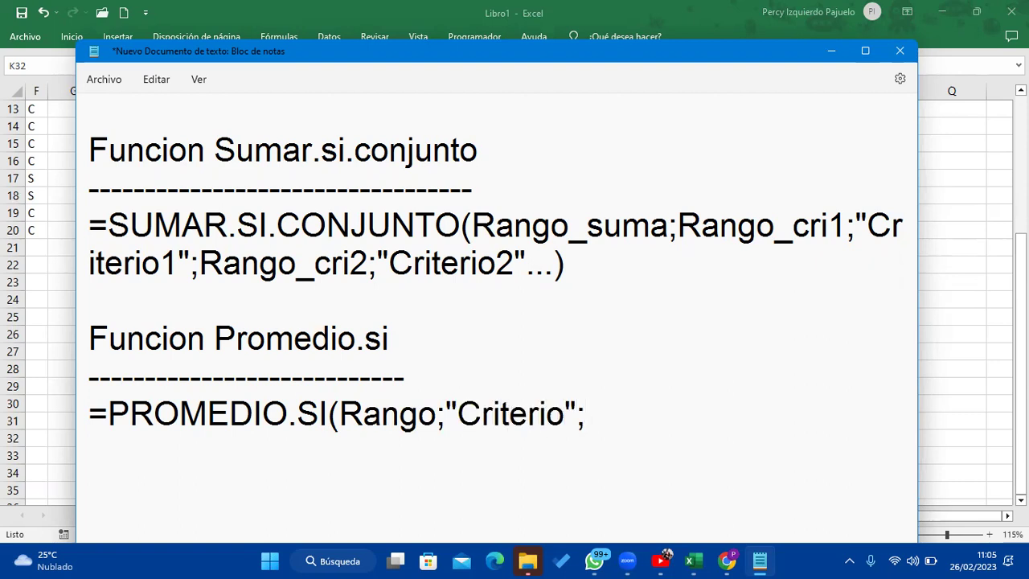
type("Rango_promedio")
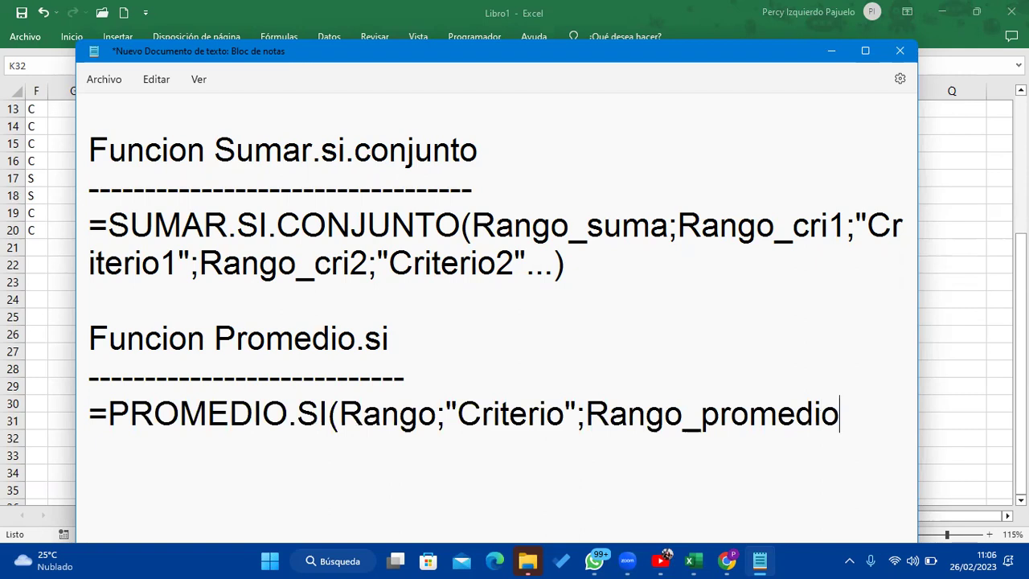
type(")")
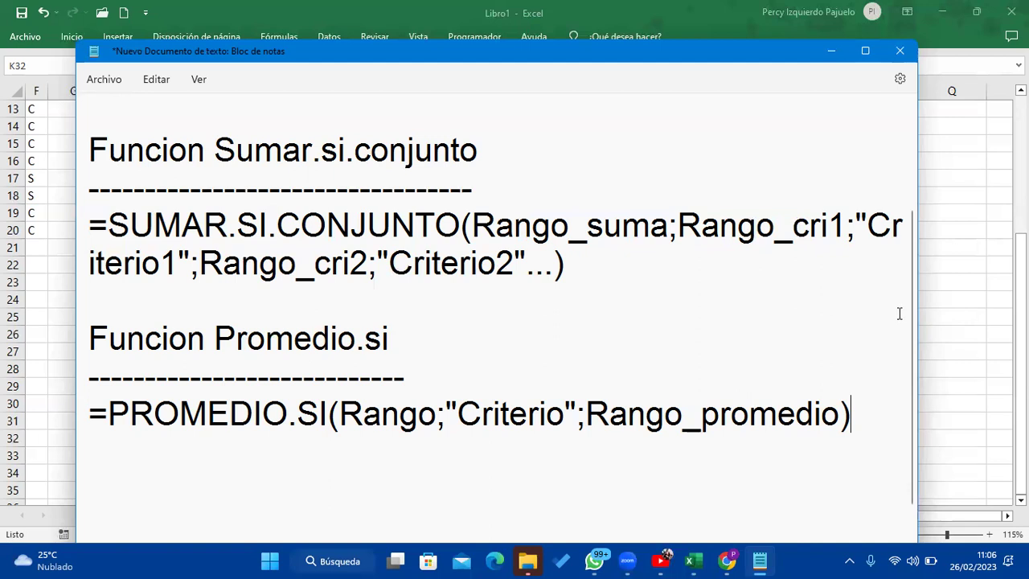
Back in Excel, start a PROMEDIO.SI formula in K32 via autocomplete
left_click(747, 24)
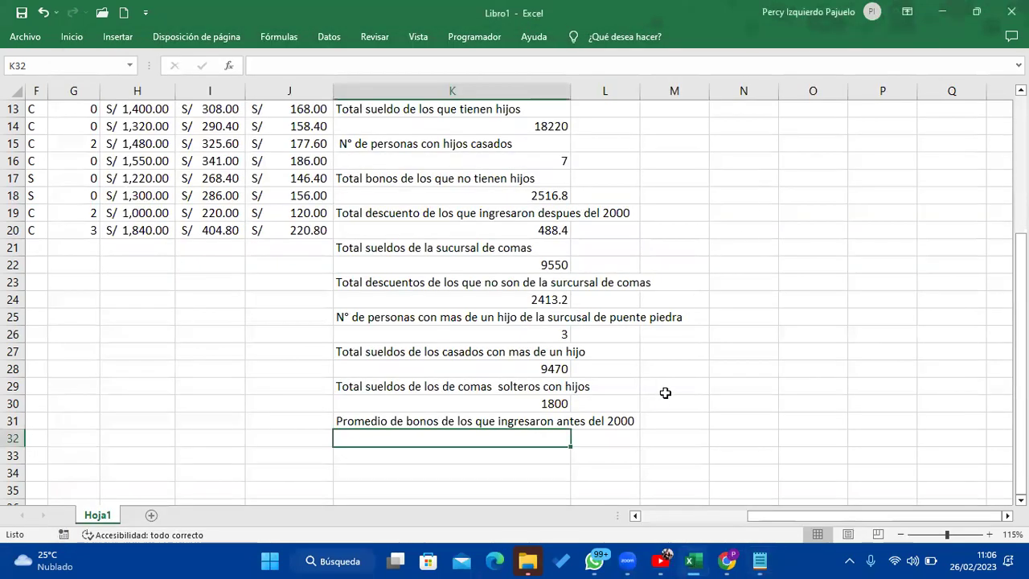
type("=prome")
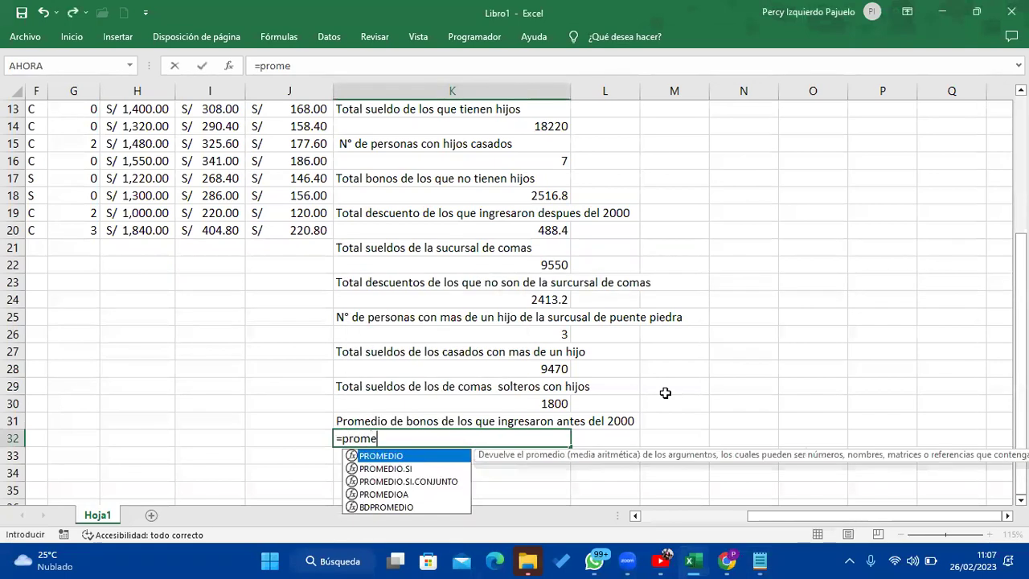
key("Down")
key("Tab")
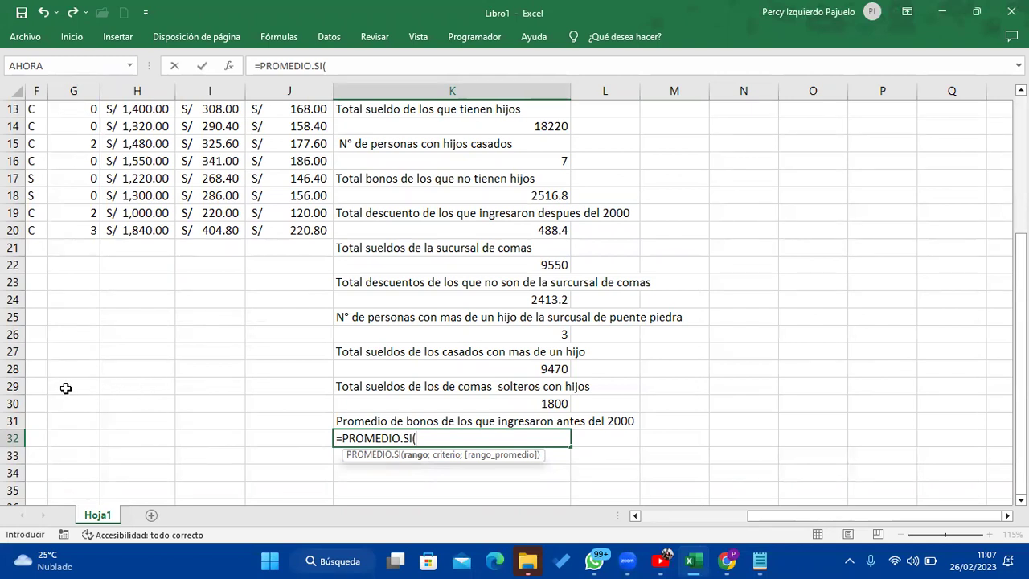
Set the entry dates D2:D20 as the range and begin the criterion with ;"
scroll(48, 387, "up", 3)
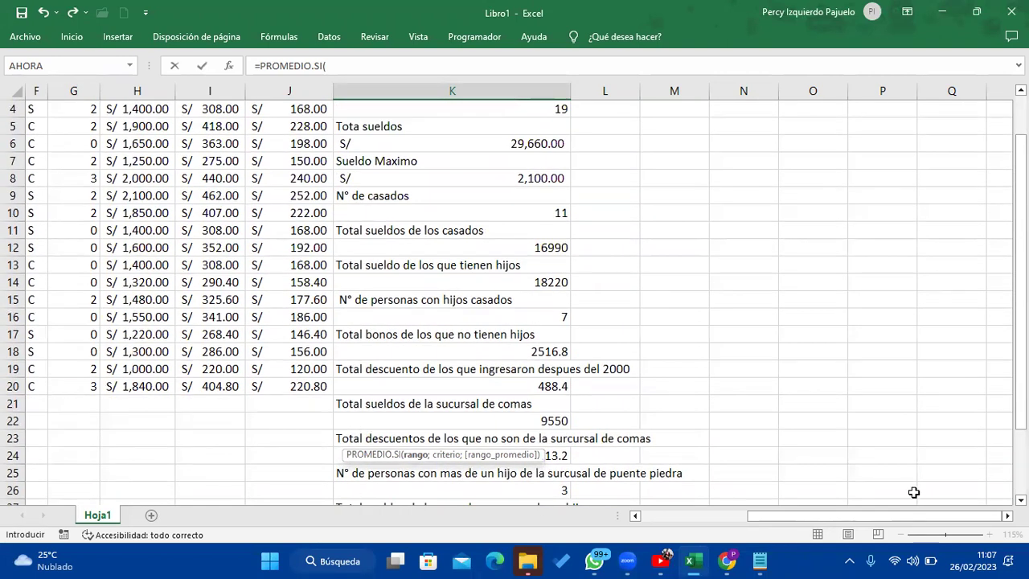
left_click_drag(902, 521, 783, 522)
scroll(395, 335, "up", 1)
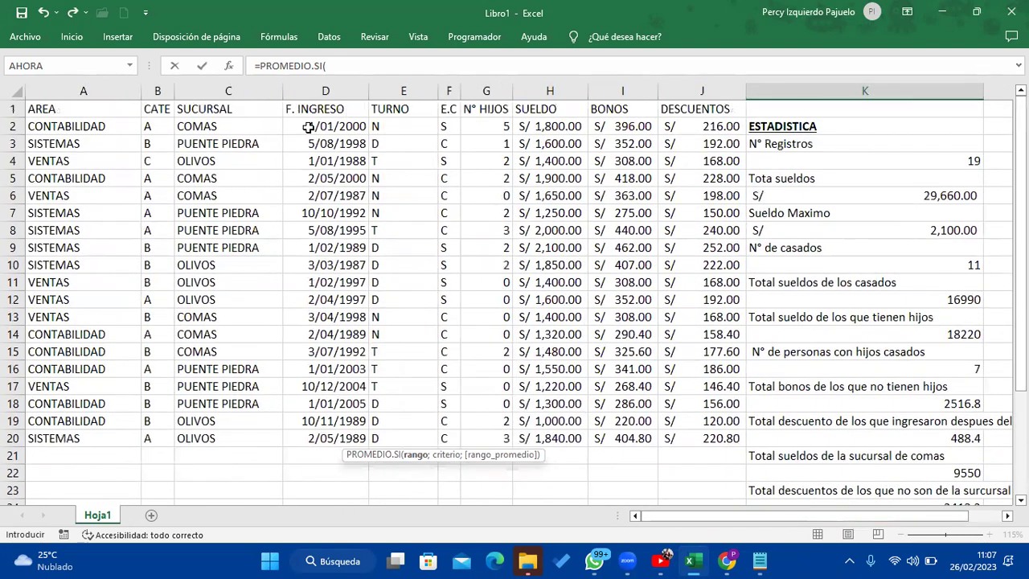
left_click_drag(309, 127, 317, 424)
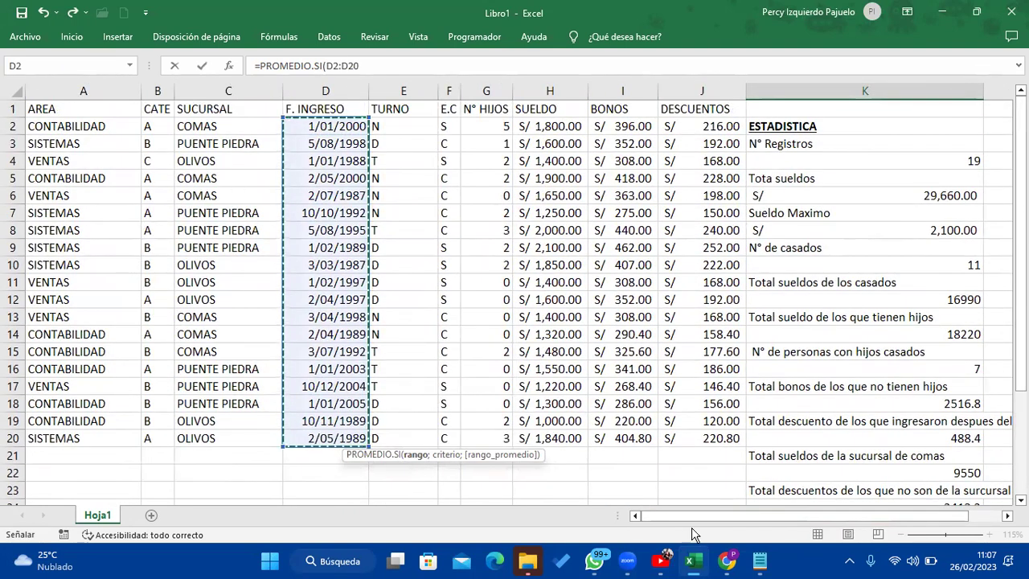
scroll(743, 518, "down", 2)
scroll(432, 287, "up", 2)
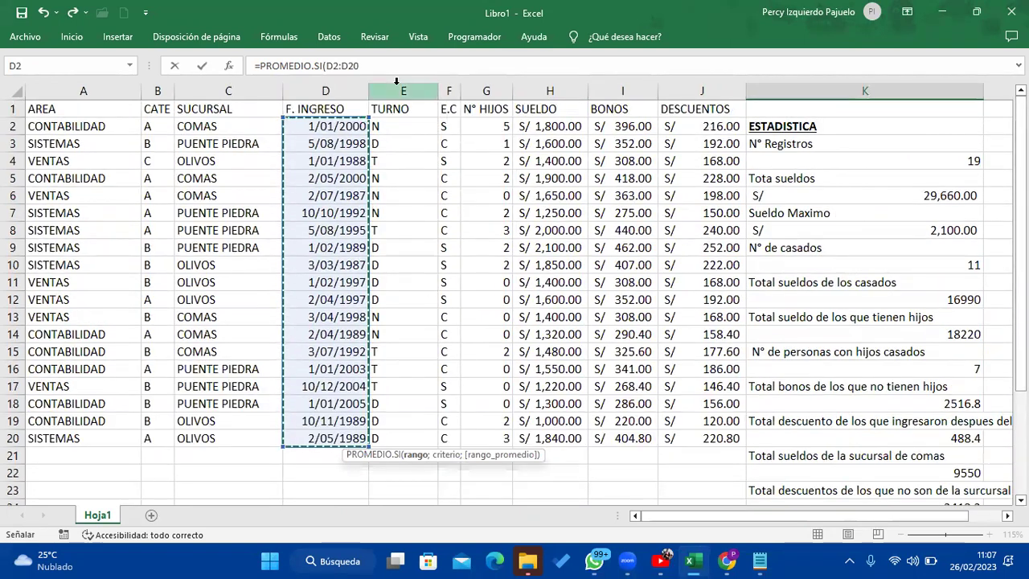
left_click(354, 66)
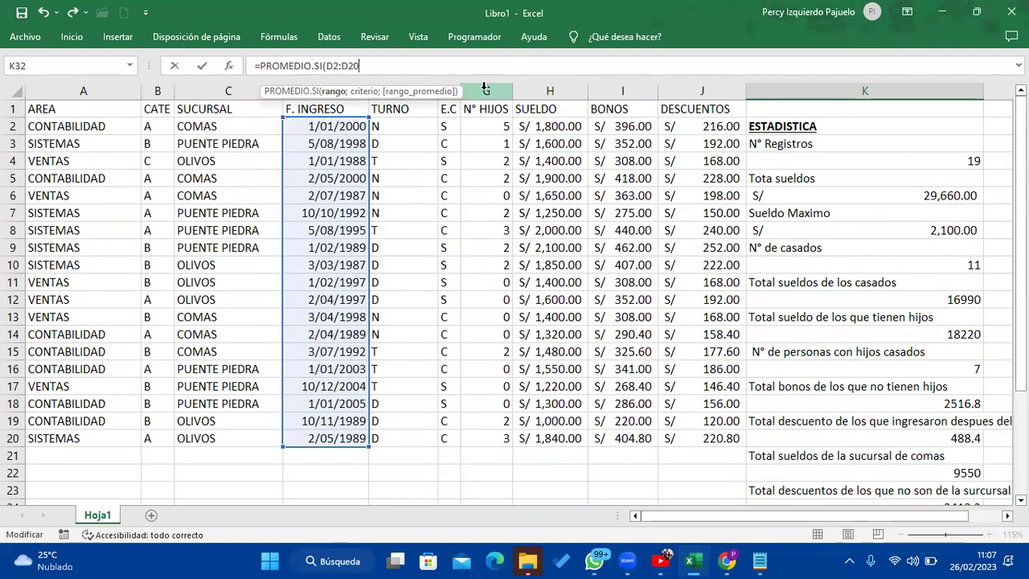
type(";")
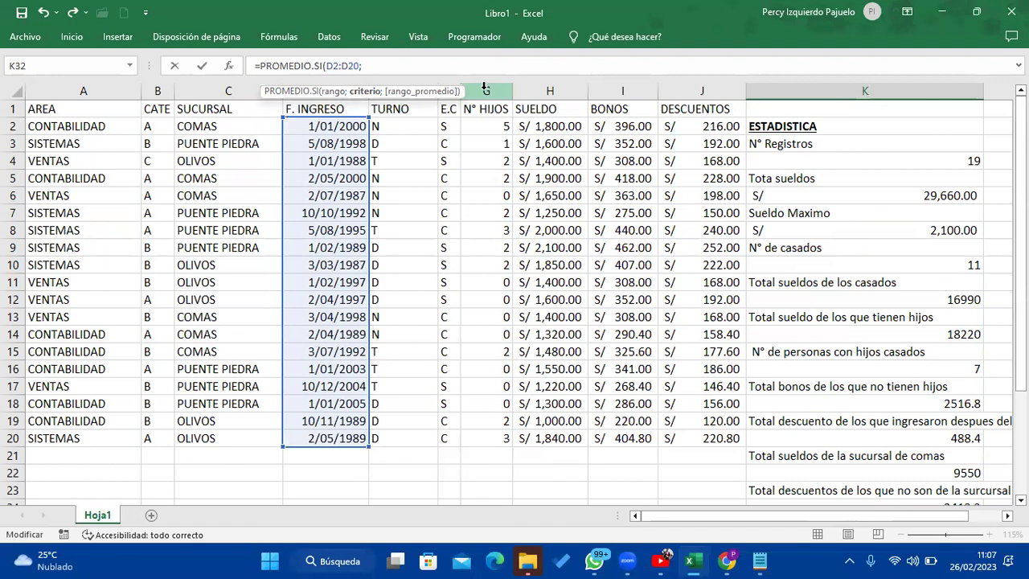
type("\"")
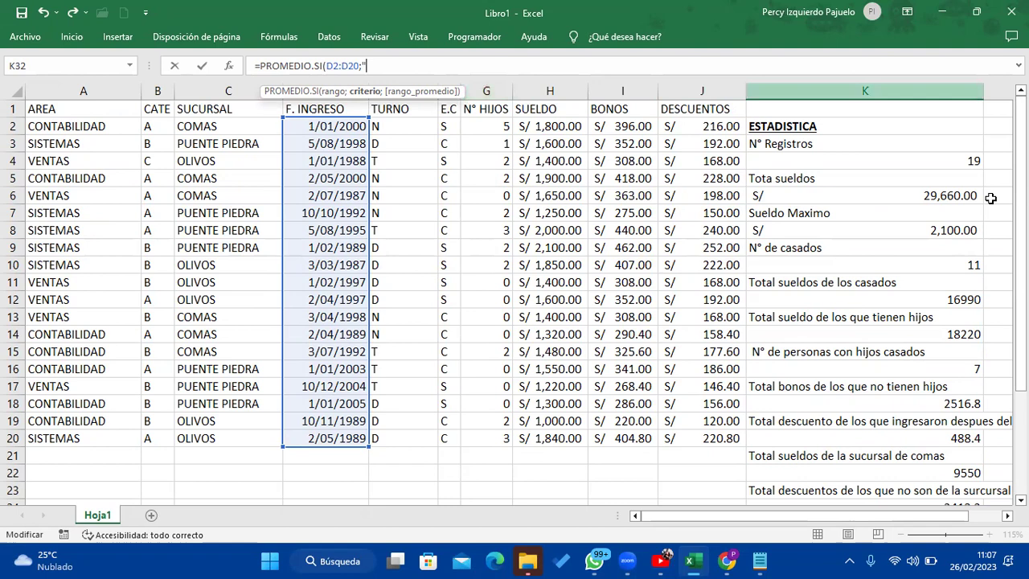
scroll(957, 363, "down", 2)
scroll(956, 363, "down", 2)
scroll(885, 378, "down", 1)
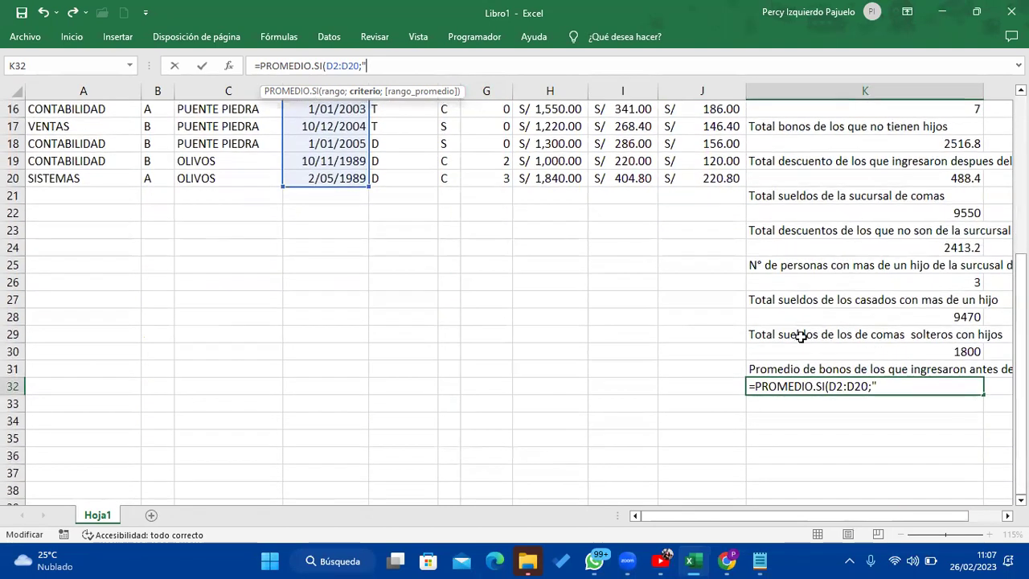
Enter the criterion "<01/01/2000" in the K32 formula, removing the extra parenthesis
scroll(584, 330, "up", 5)
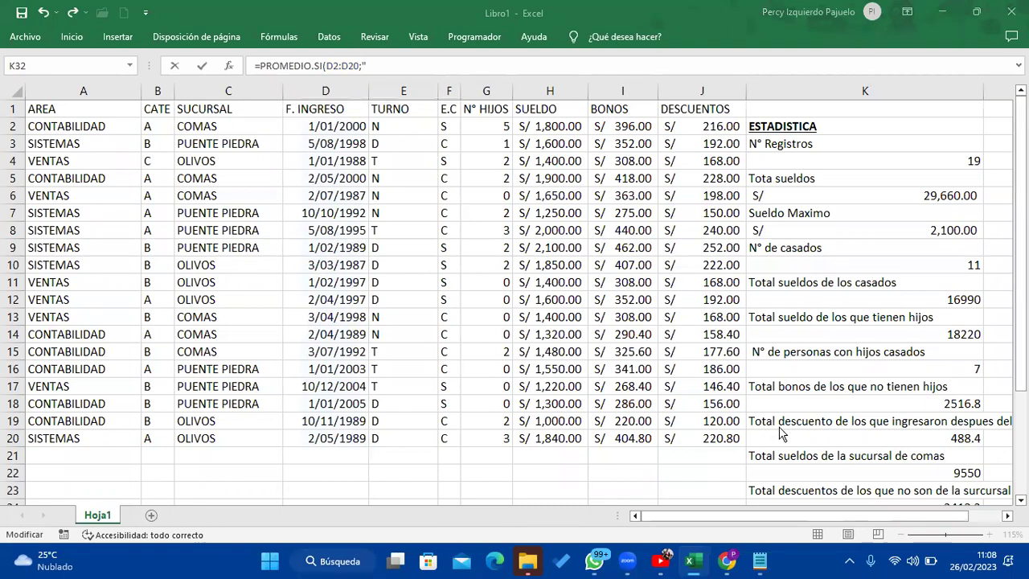
scroll(756, 401, "down", 2)
scroll(810, 504, "down", 3)
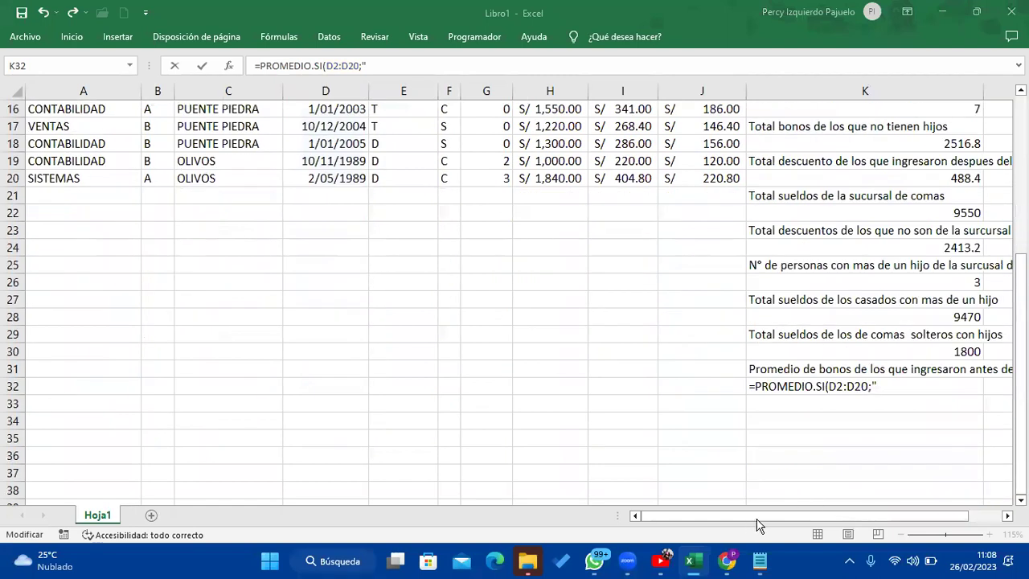
double_click(1007, 516)
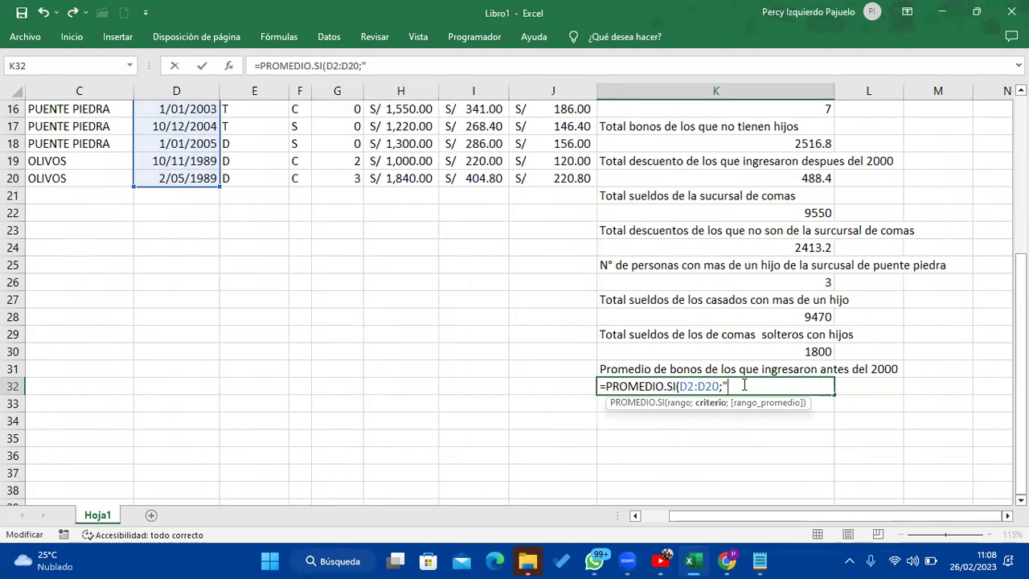
type("<01/01/2000\"")
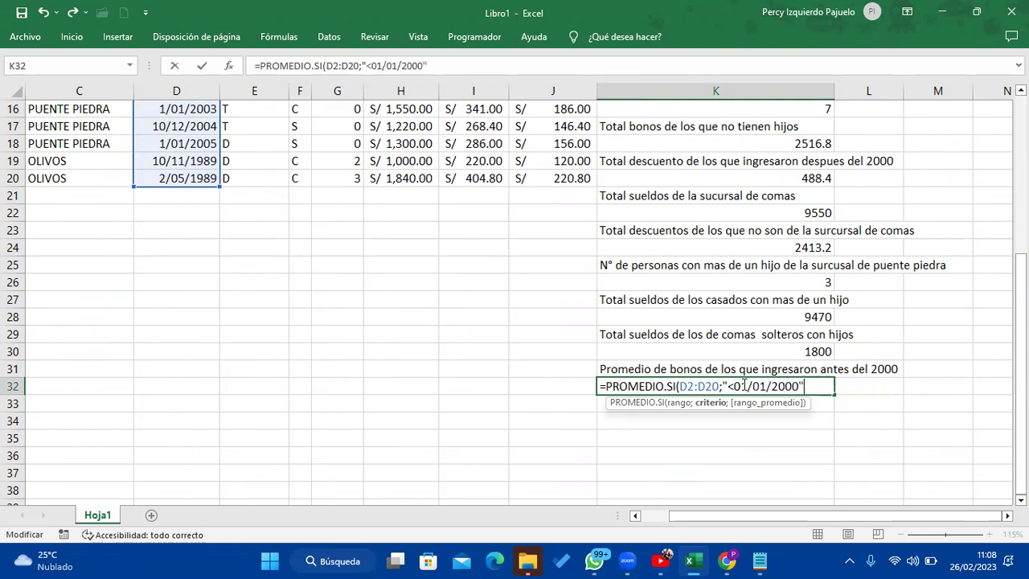
type(")")
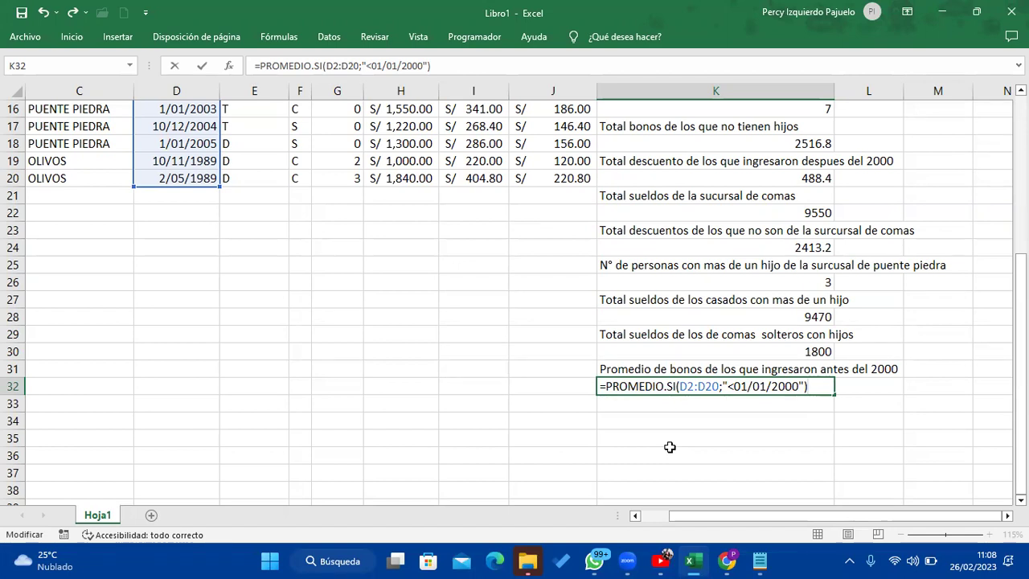
key("BackSpace")
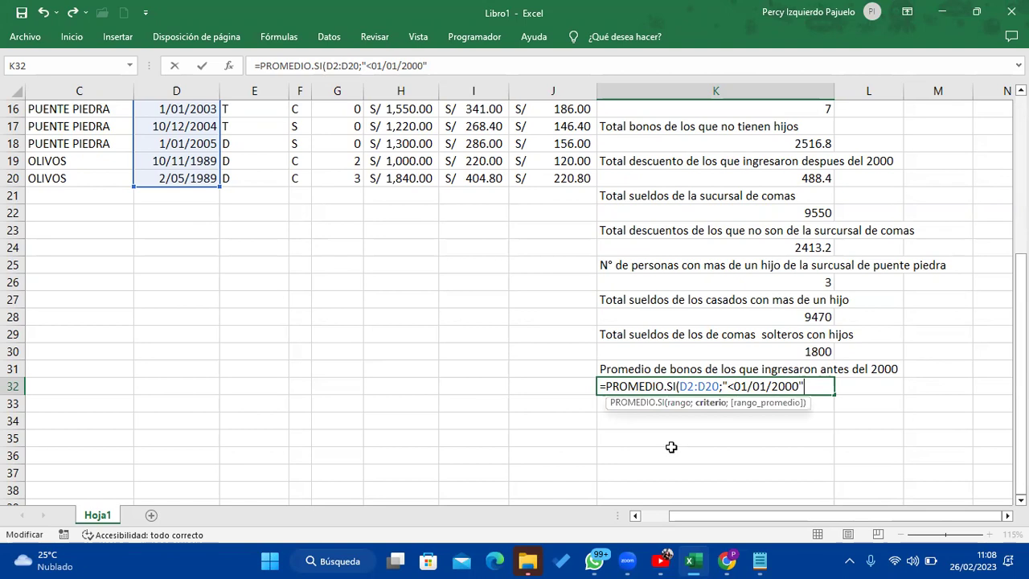
type(";")
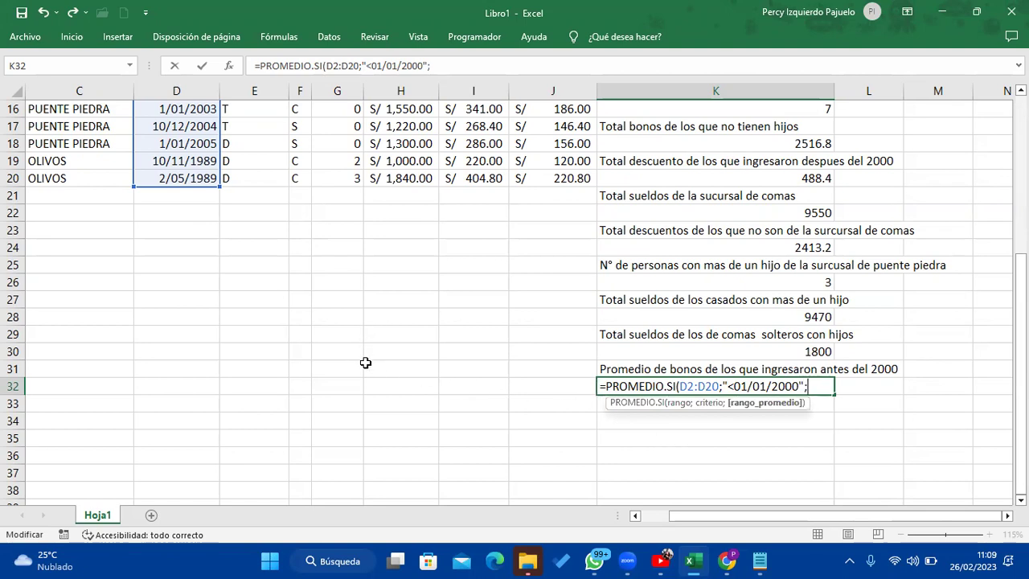
Add bonuses I2:I20 as the average range and commit, giving 343.9857143
scroll(374, 363, "up", 3)
scroll(374, 363, "up", 2)
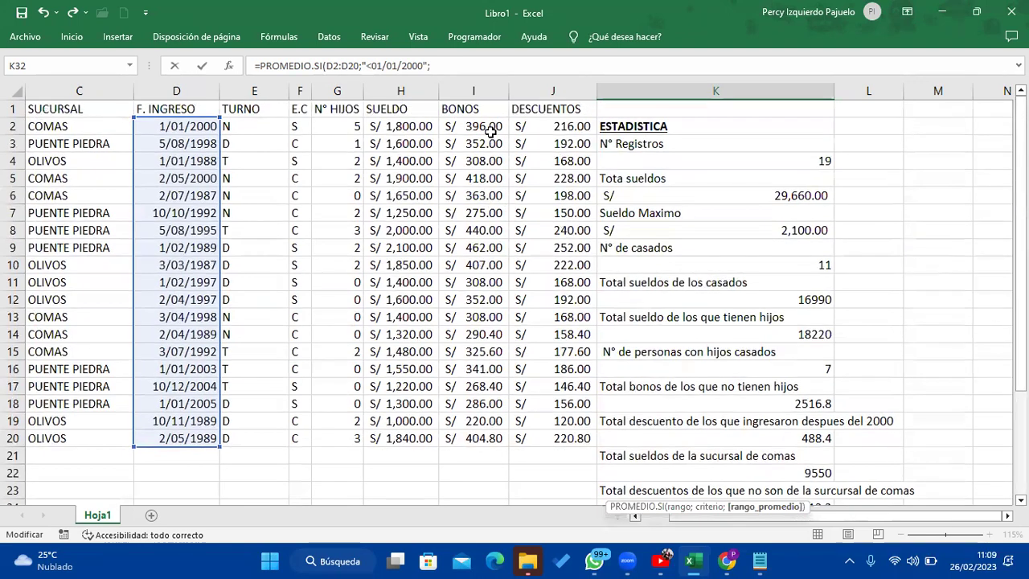
left_click_drag(486, 127, 495, 438)
scroll(544, 392, "down", 3)
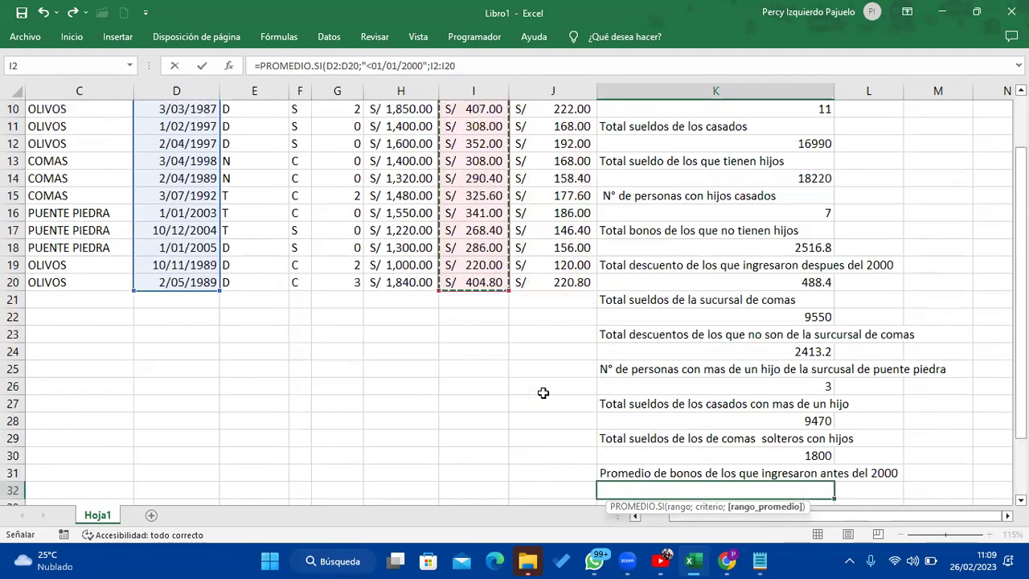
scroll(544, 392, "down", 1)
scroll(544, 392, "down", 1)
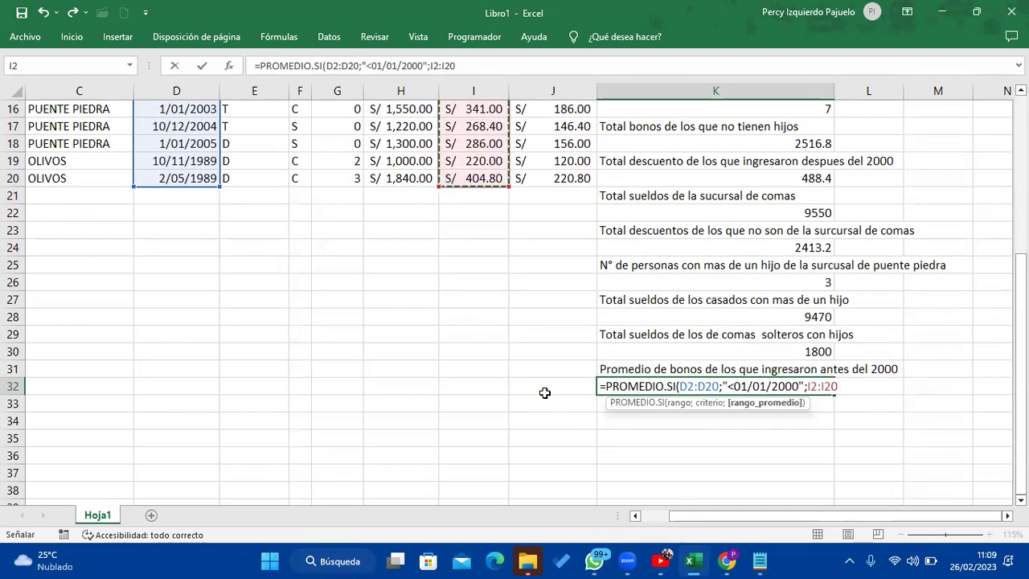
type(")")
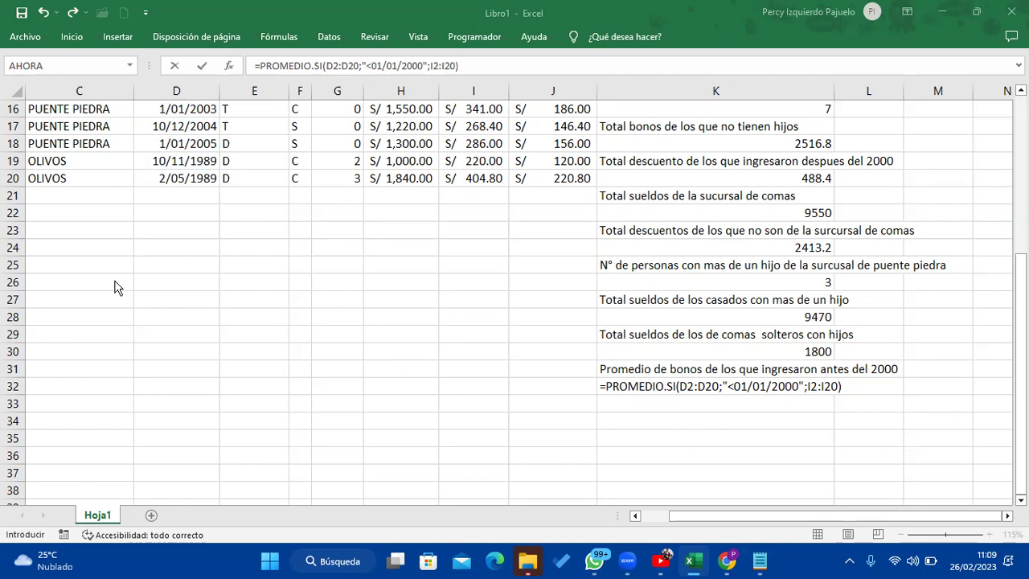
double_click(859, 381)
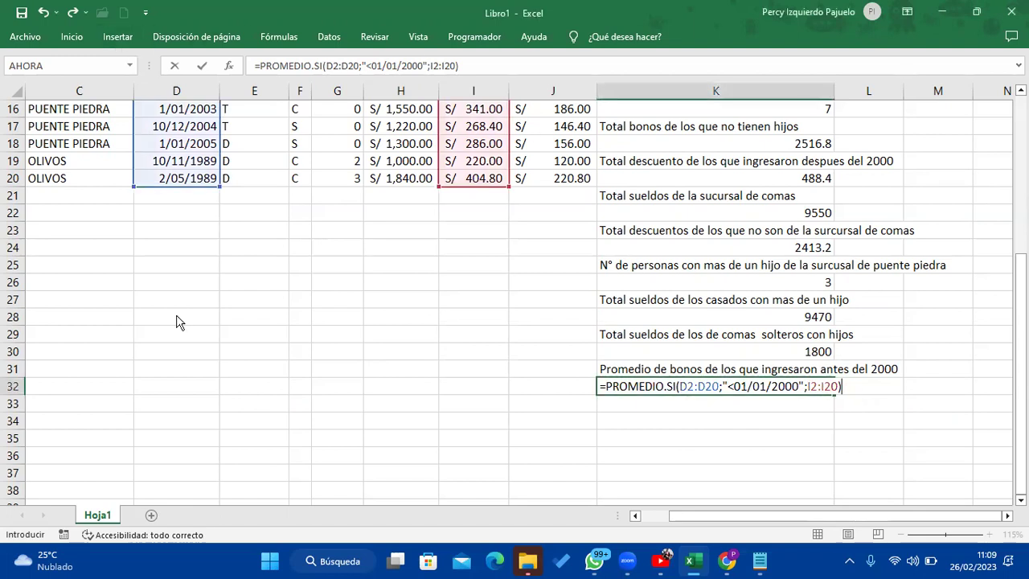
key("Return")
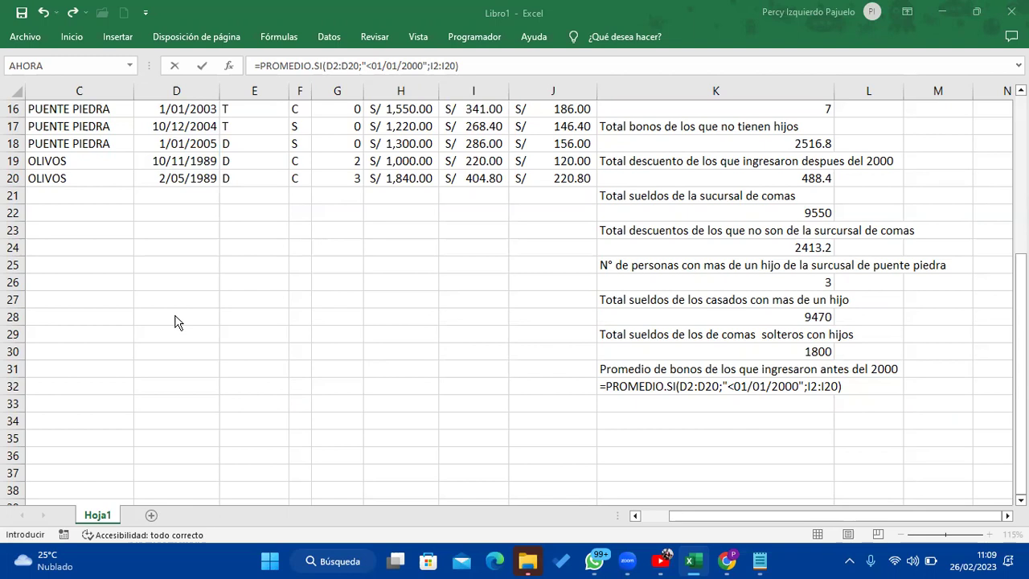
left_click(893, 383)
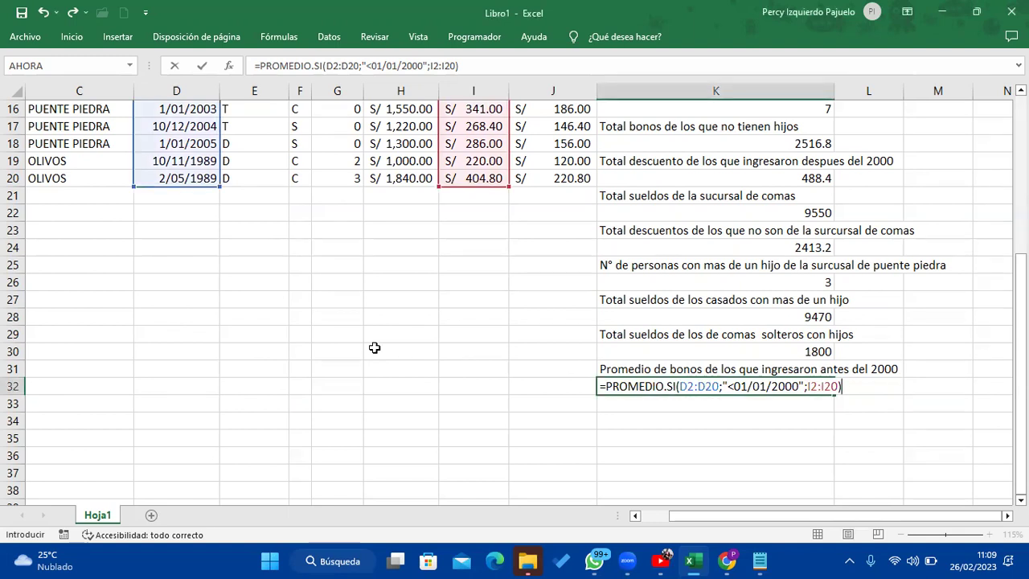
key("Return")
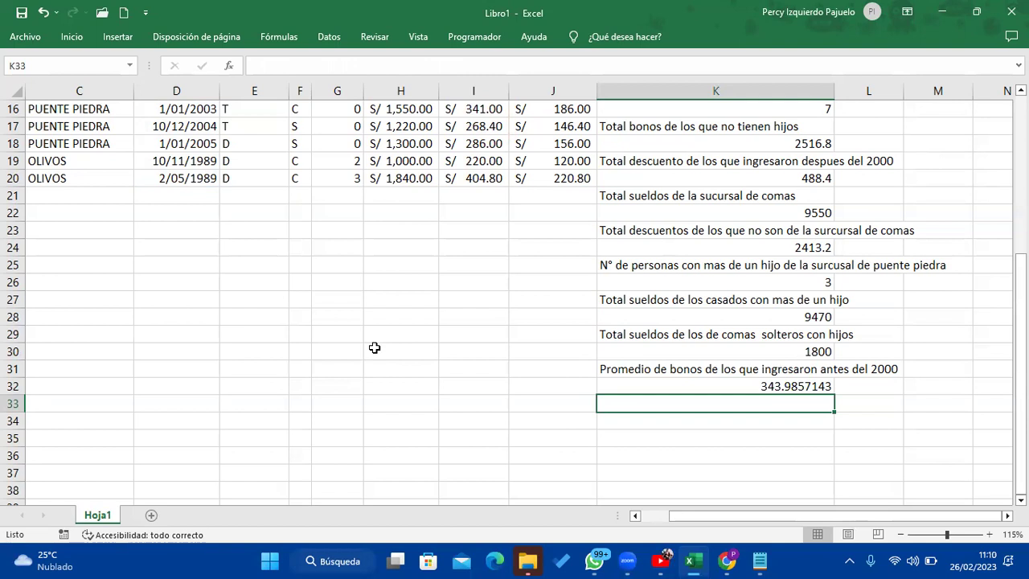
type("Promedio de sueldos de los que trabajan en la noches")
key("ctrl+Return")
key("Return")
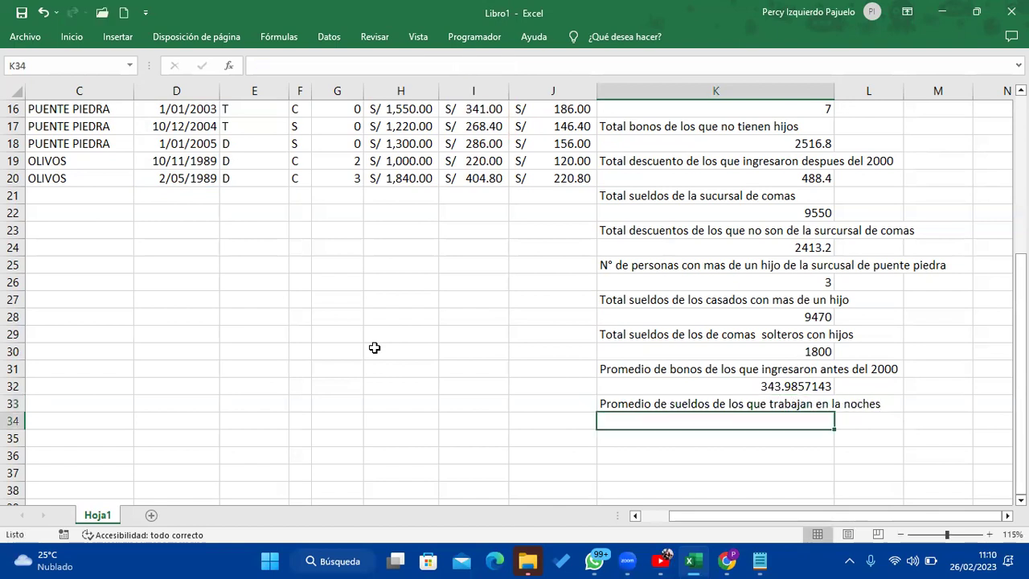
scroll(375, 347, "up", 2)
scroll(368, 347, "up", 1)
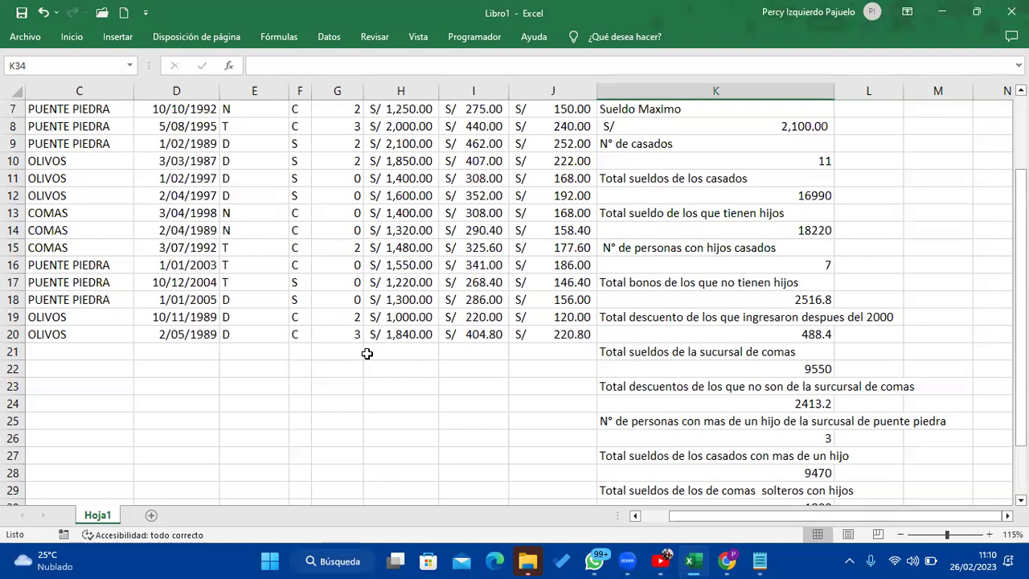
scroll(364, 354, "down", 1)
scroll(368, 354, "down", 1)
scroll(370, 356, "down", 1)
scroll(373, 356, "down", 2)
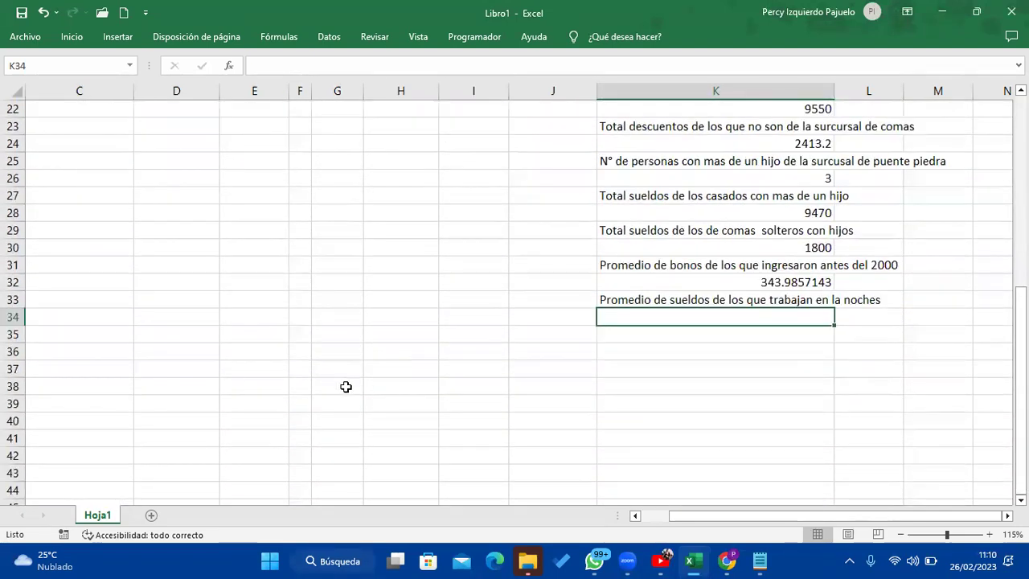
scroll(347, 390, "up", 2)
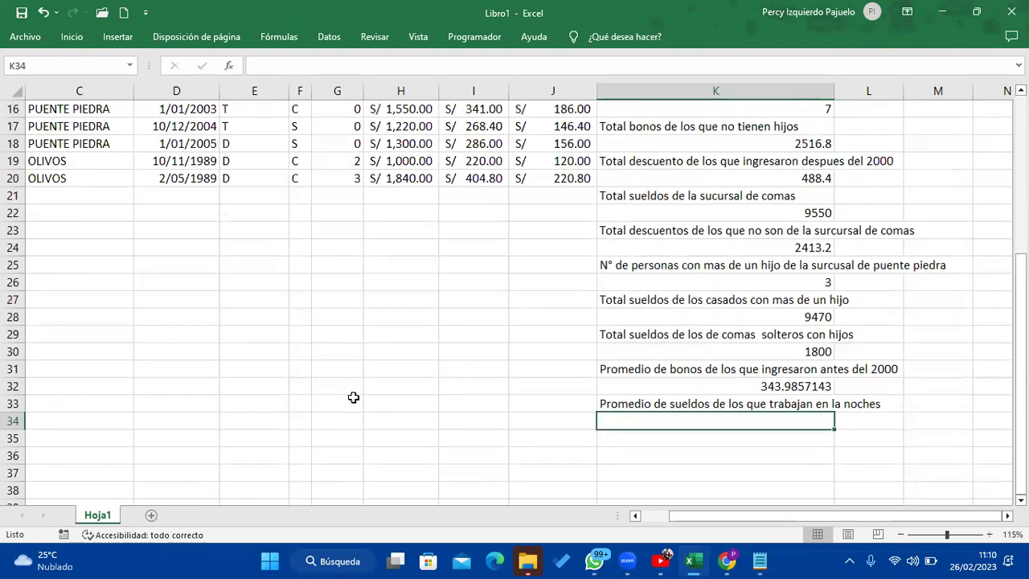
scroll(353, 397, "up", 1)
scroll(352, 397, "up", 1)
scroll(353, 397, "down", 2)
Start =PROMEDIO.SI in K34 with the TURNO range E2:E20 as criteria range
type("=prome")
key("Down")
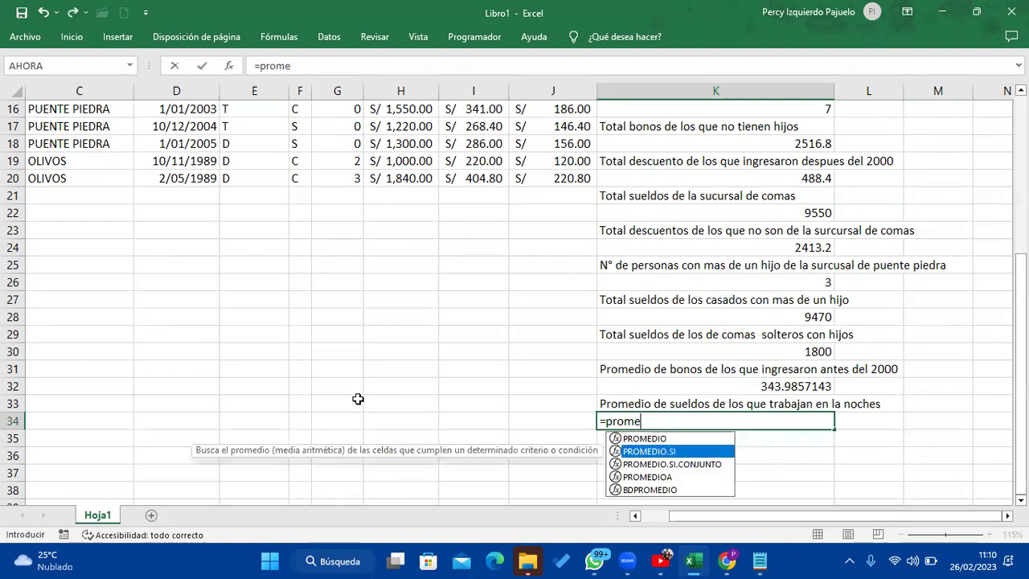
key("Tab")
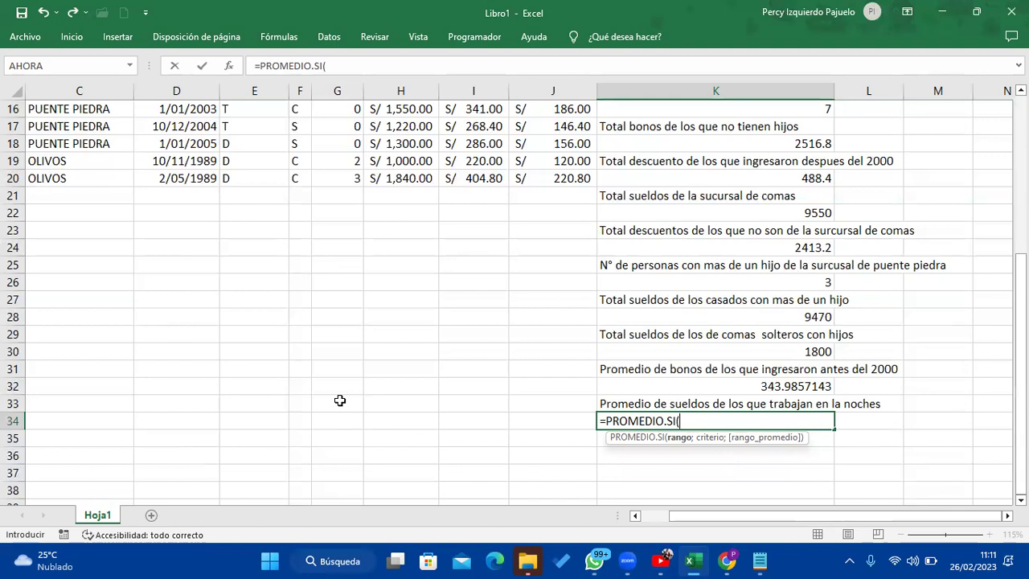
scroll(202, 379, "up", 2)
scroll(202, 379, "up", 3)
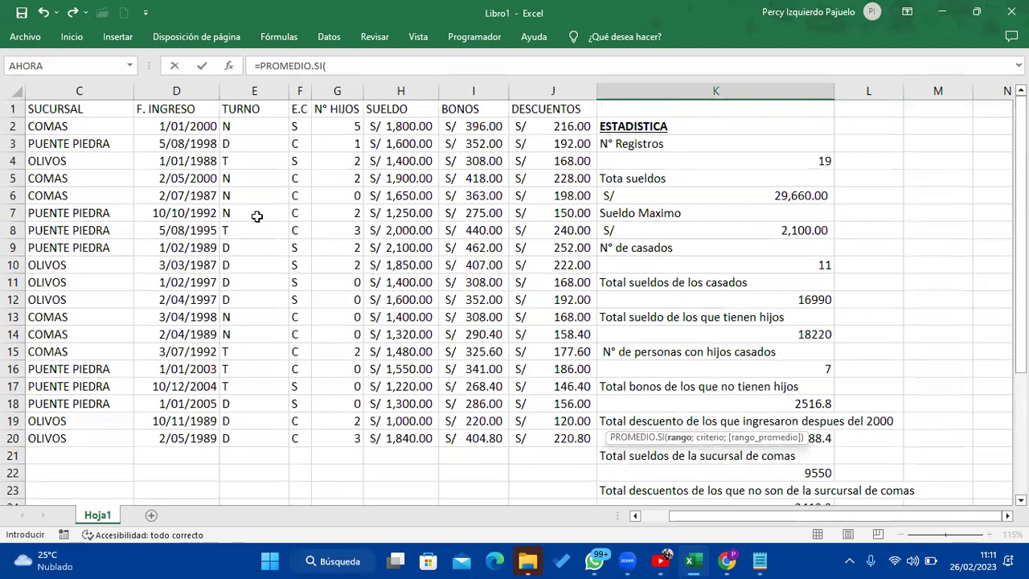
left_click_drag(253, 128, 266, 417)
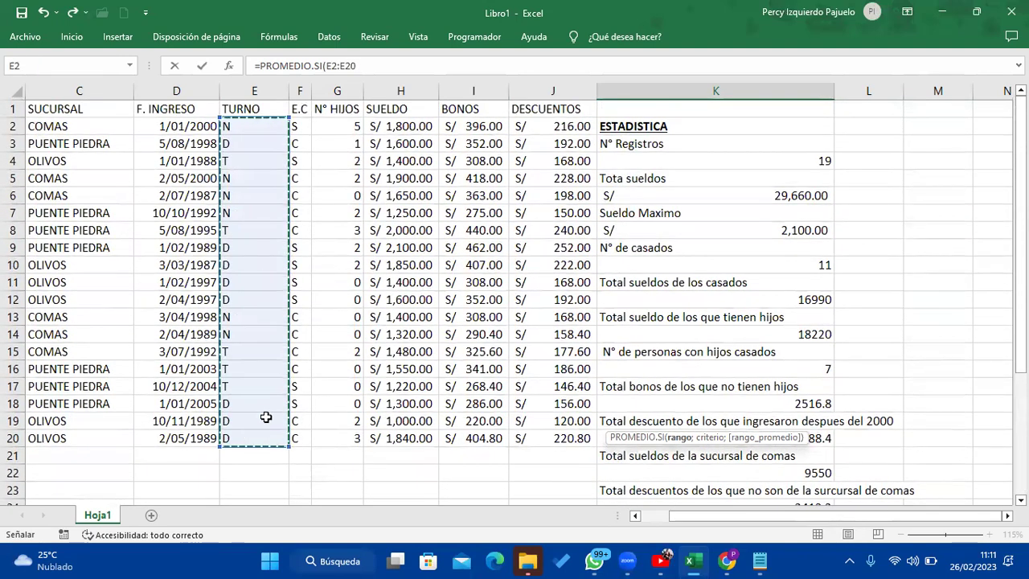
scroll(287, 362, "down", 4)
scroll(291, 360, "down", 2)
Add criterion "N" and salaries H2:H20, then commit the formula, returning 1553.333333
type(";\"")
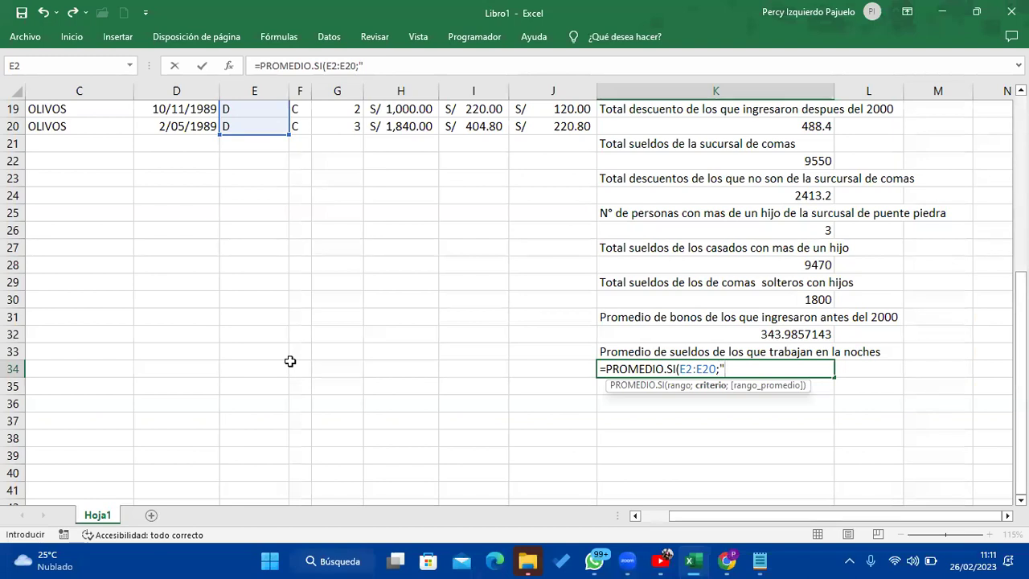
type("n")
key("BackSpace")
type("N\";")
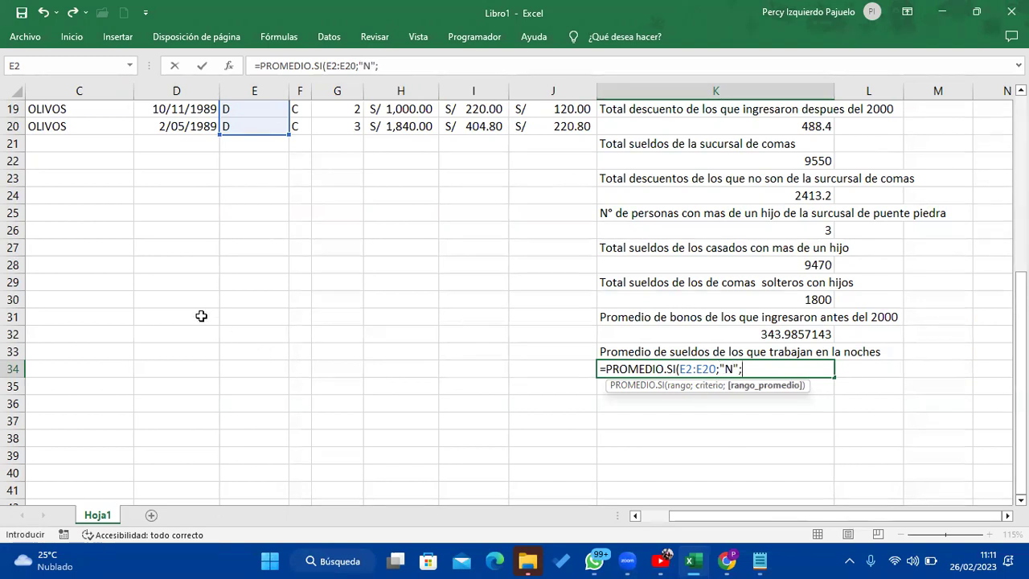
scroll(201, 315, "up", 3)
scroll(201, 316, "up", 3)
left_click_drag(397, 128, 397, 438)
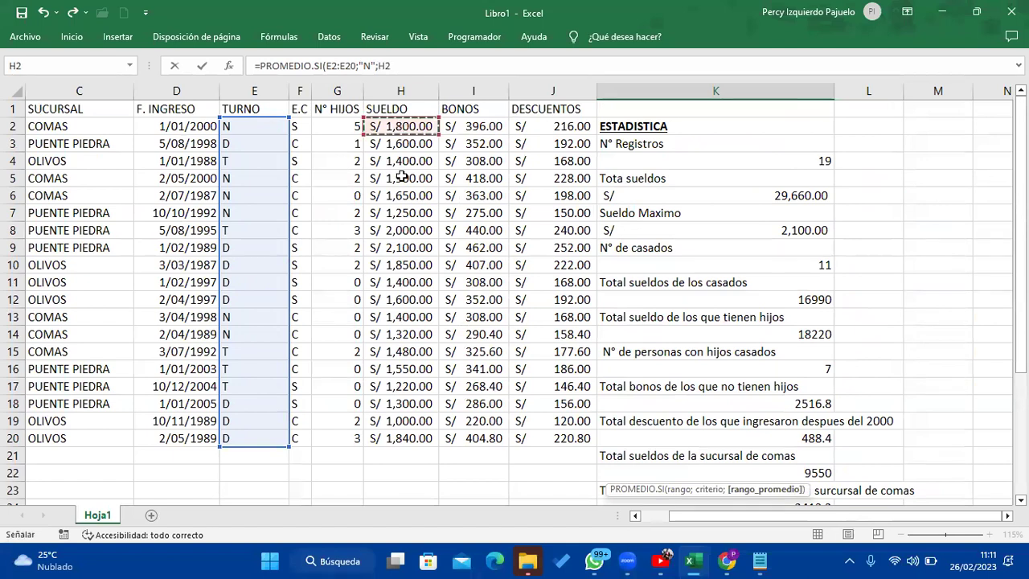
scroll(388, 367, "down", 7)
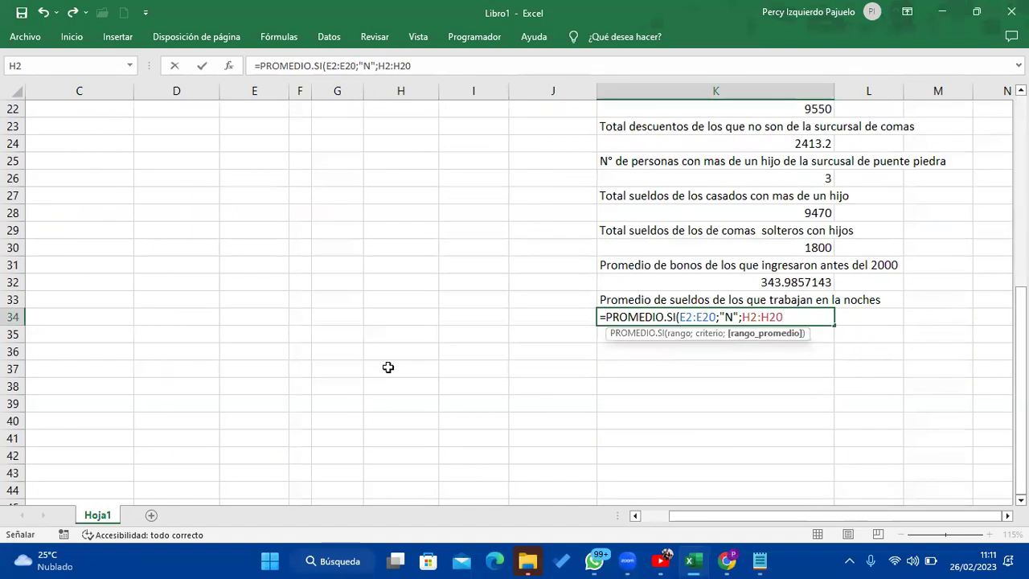
type(")")
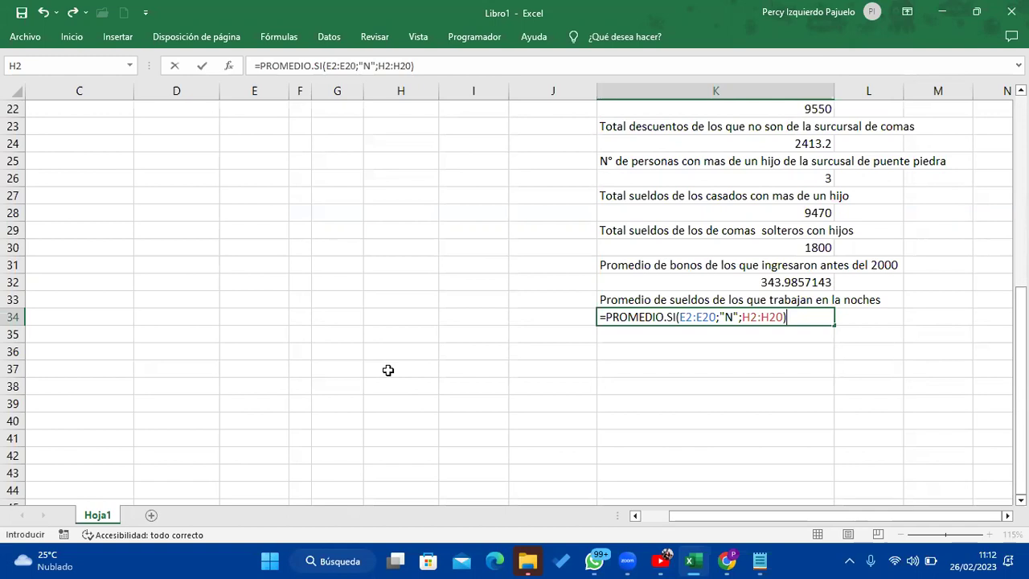
key("Return")
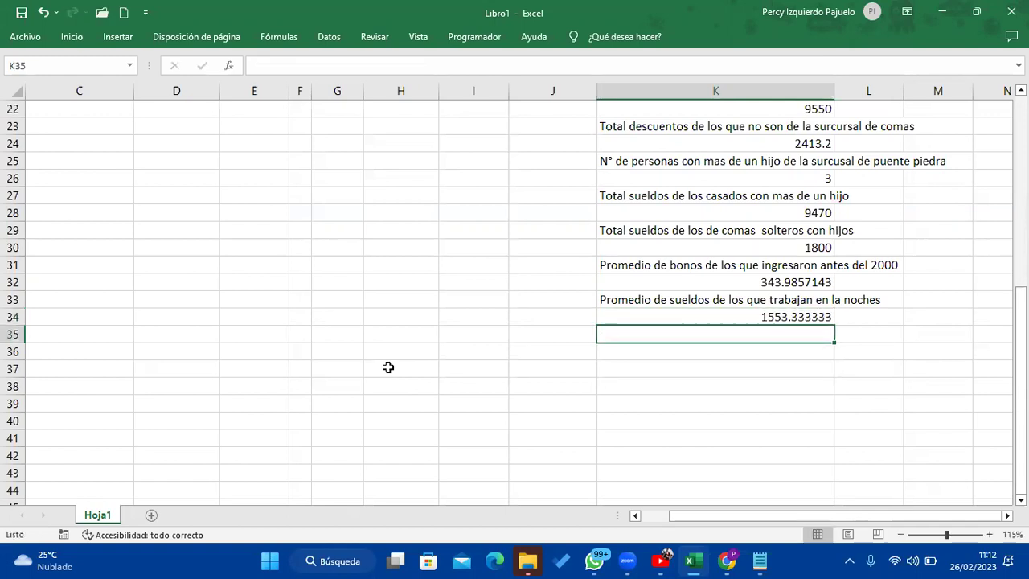
Type 'Promedio de los sueldos de los casados de la sucursal de puente piedra' into K35
scroll(387, 368, "up", 2)
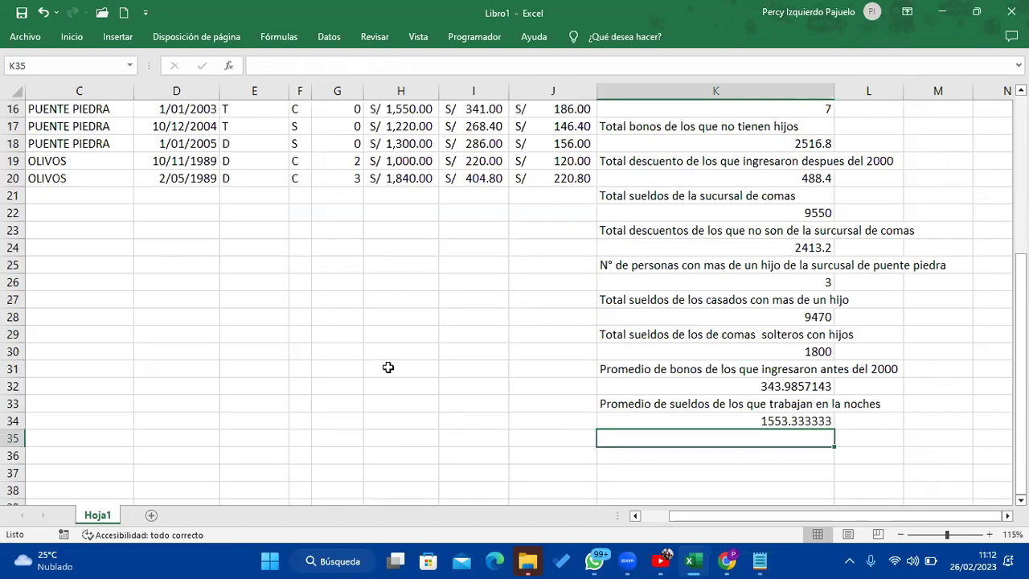
type("P")
type("romedio de ")
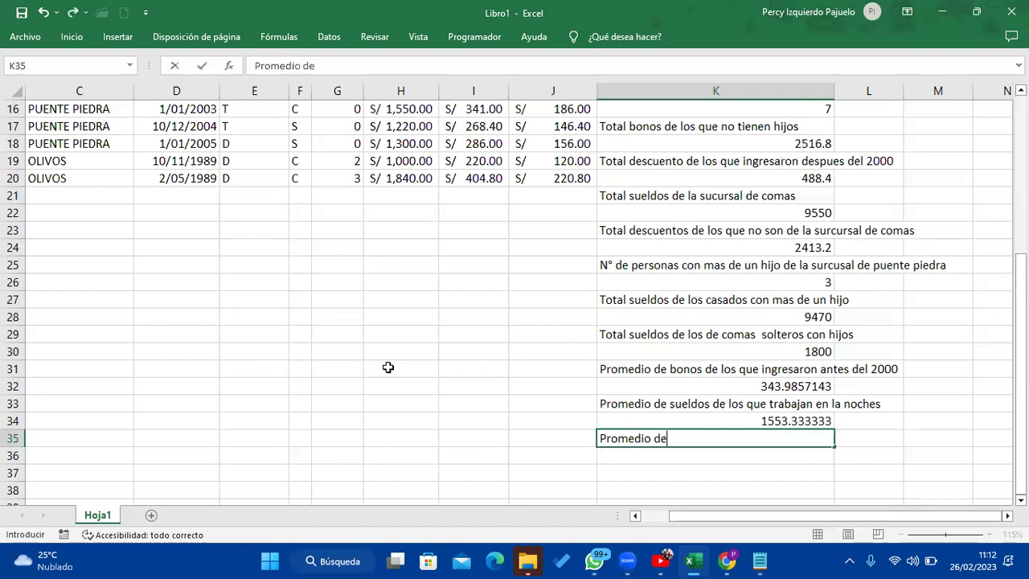
type("los sueldos de los")
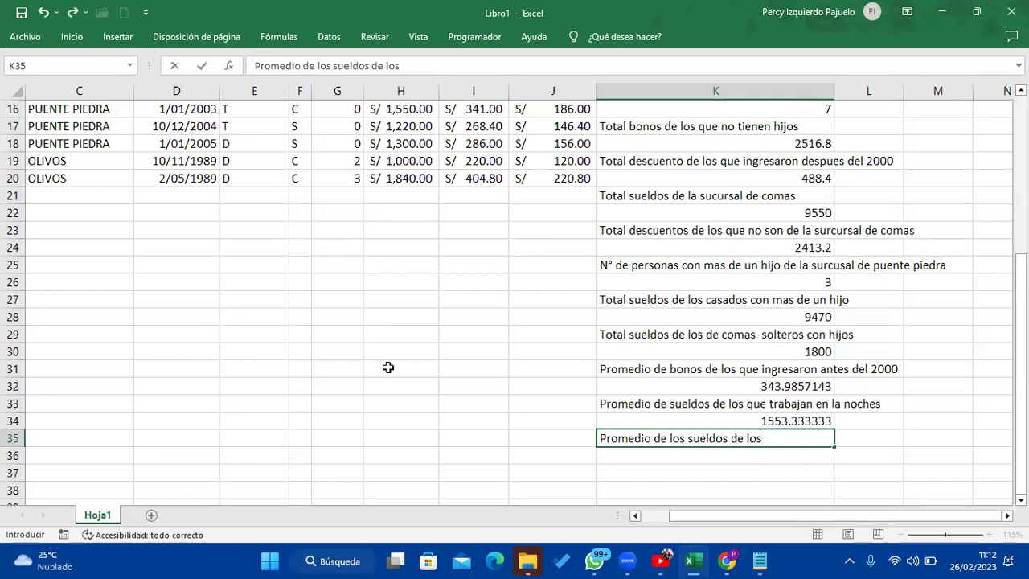
type(" casados de la su")
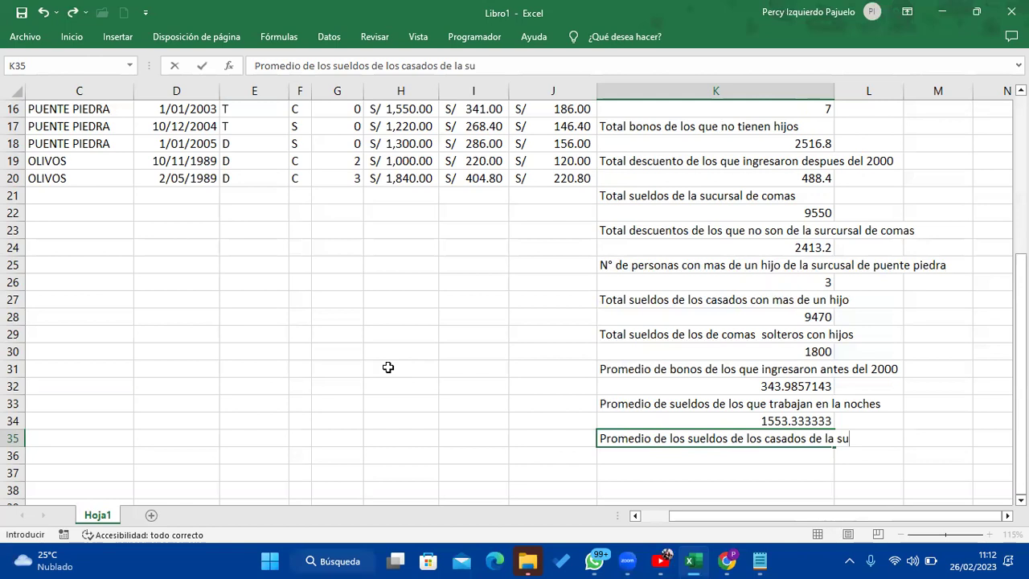
type("cursal ")
type("de puente")
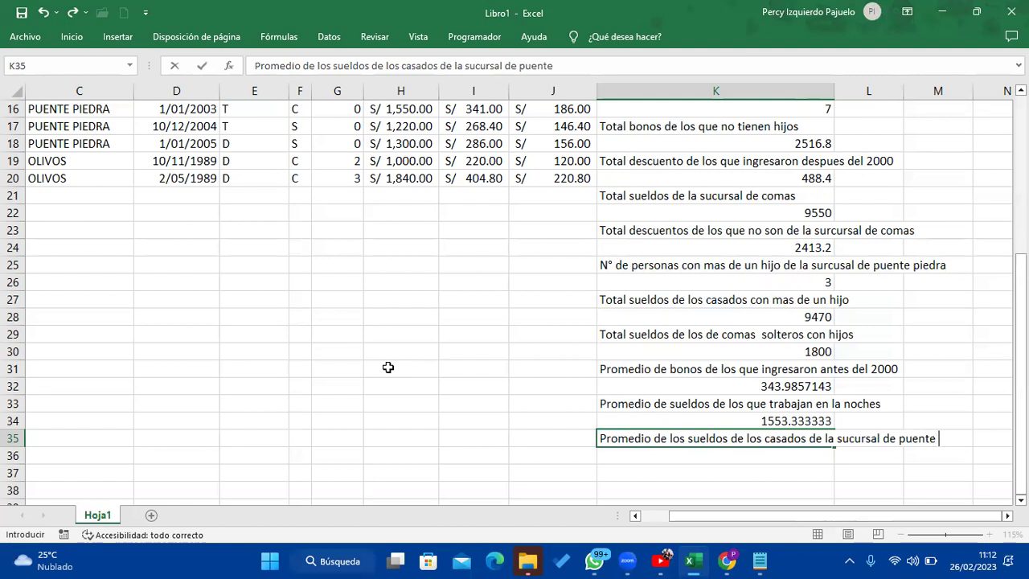
type(" piedra")
key("Return")
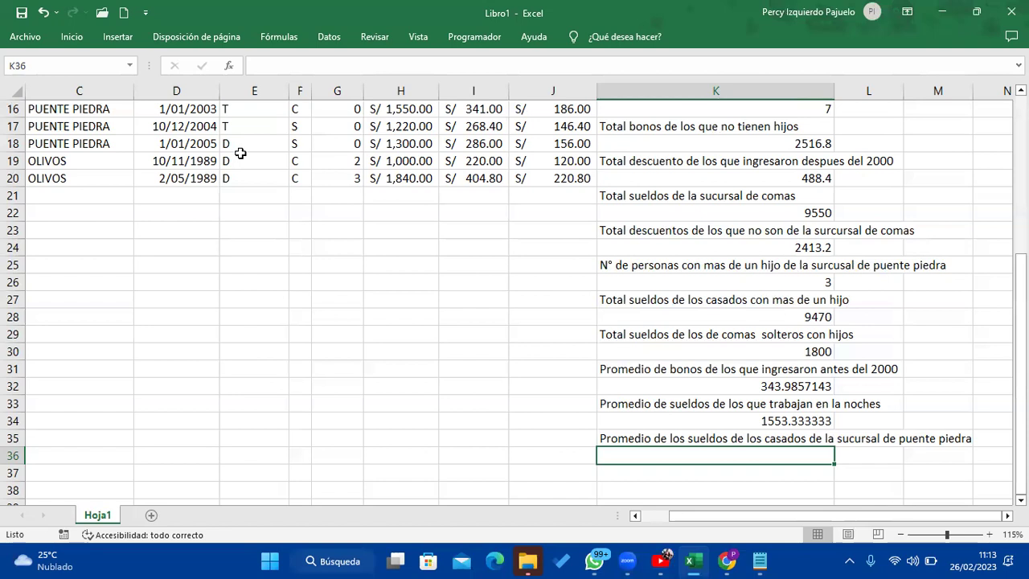
scroll(813, 313, "down", 2)
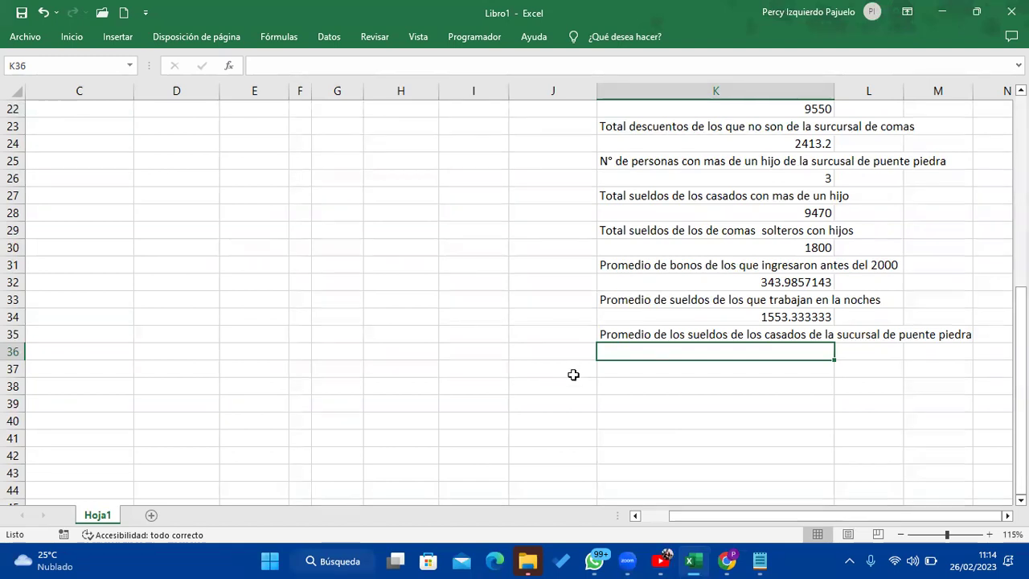
In Notepad, duplicate the Sumar.si.conjunto syntax note below the PROMEDIO.SI note
left_click(761, 563)
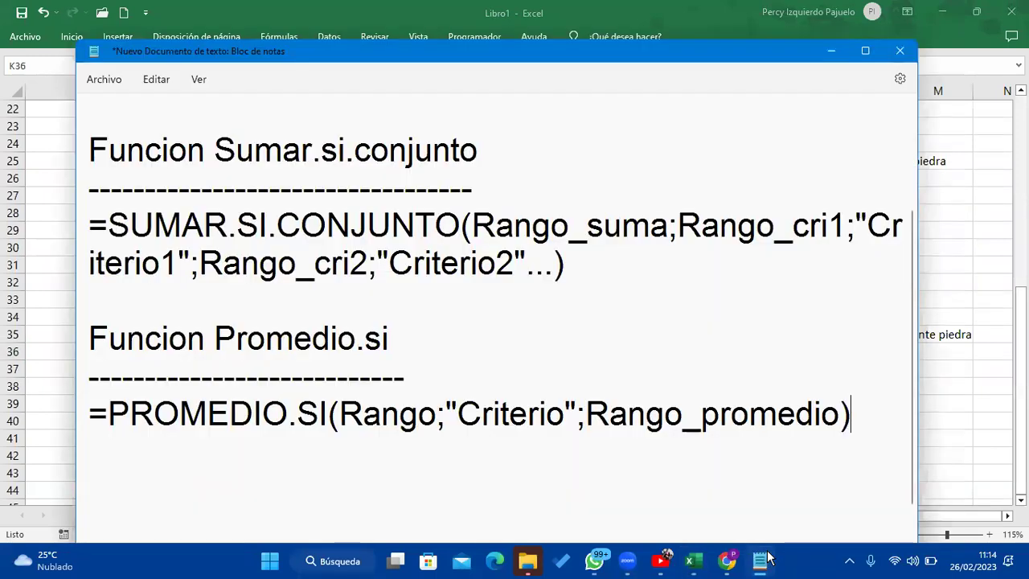
left_click(91, 153)
left_click_drag(89, 149, 729, 298)
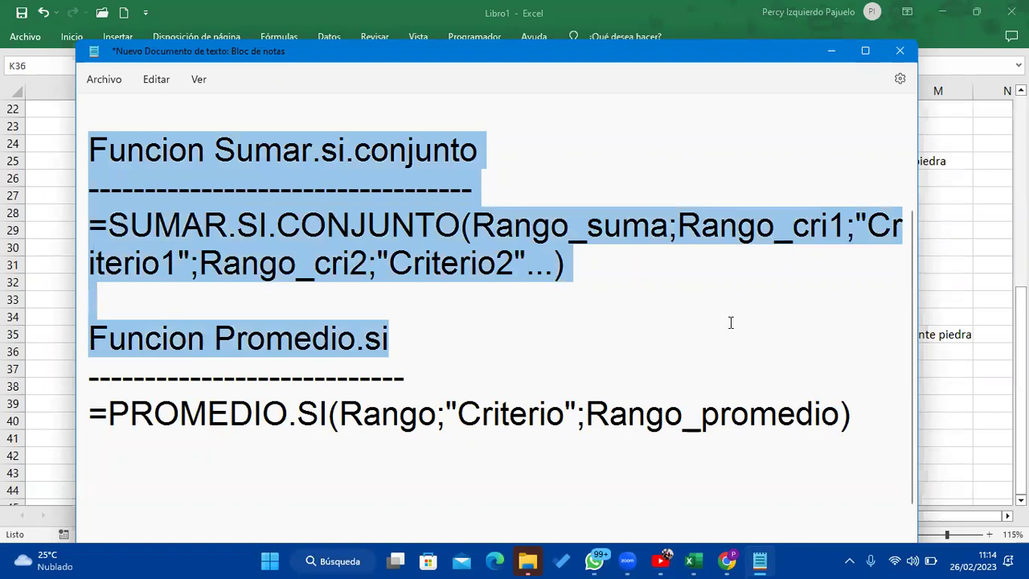
scroll(705, 294, "down", 1)
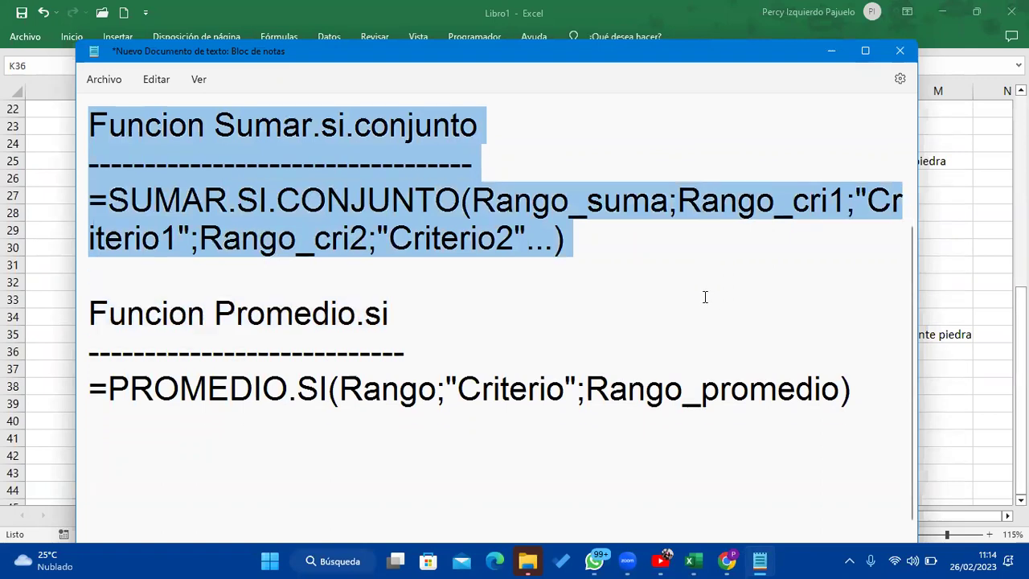
left_click(324, 415)
key("ctrl+v")
scroll(290, 337, "down", 1)
scroll(265, 306, "down", 1)
Rename Sumar to Promedio in the pasted heading, SUMAR to Promedio and suma to promedio in the formula
left_click(253, 277)
double_click(252, 277)
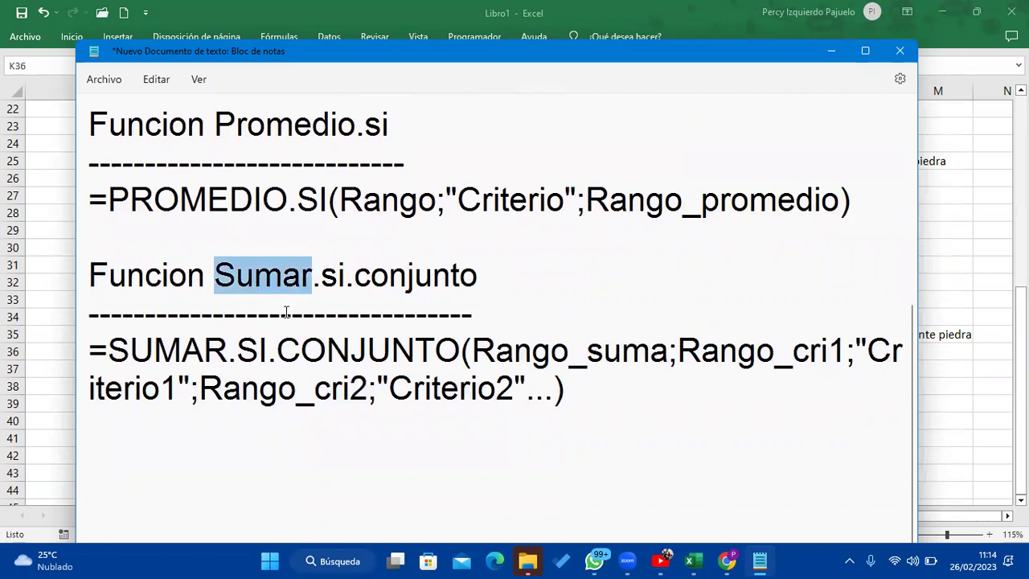
type("Prome")
type("dio")
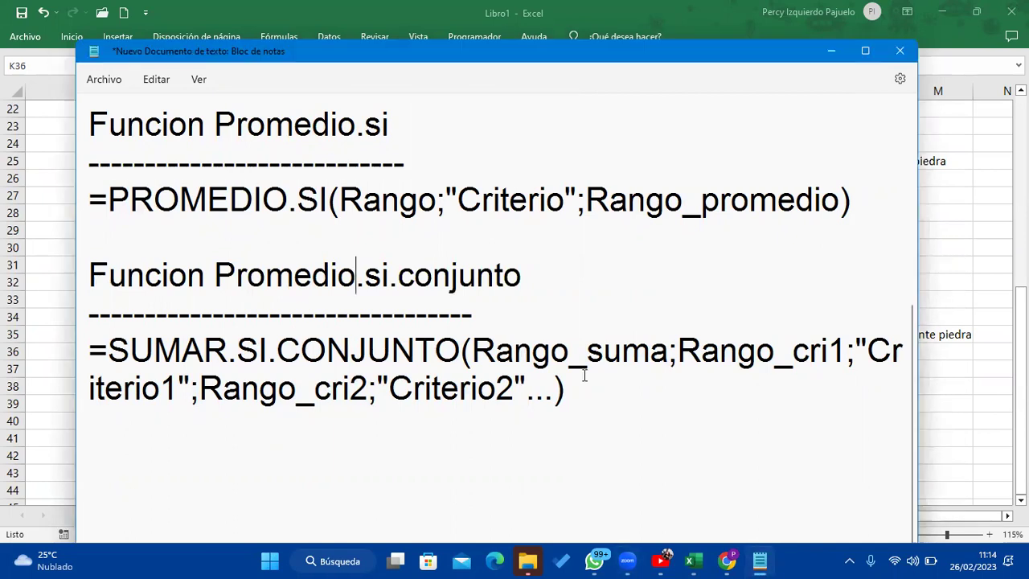
double_click(374, 349)
double_click(202, 347)
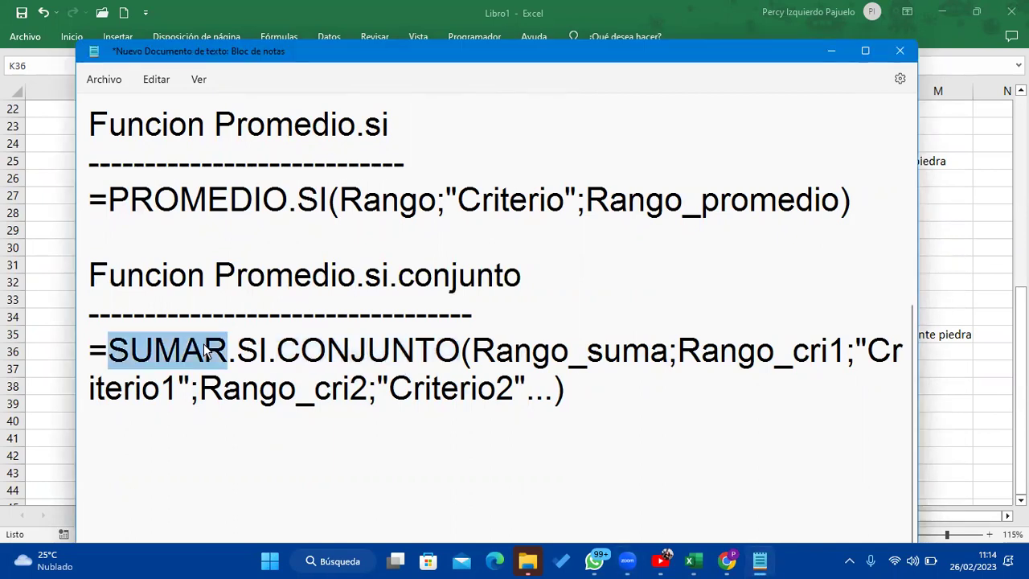
type("Pro")
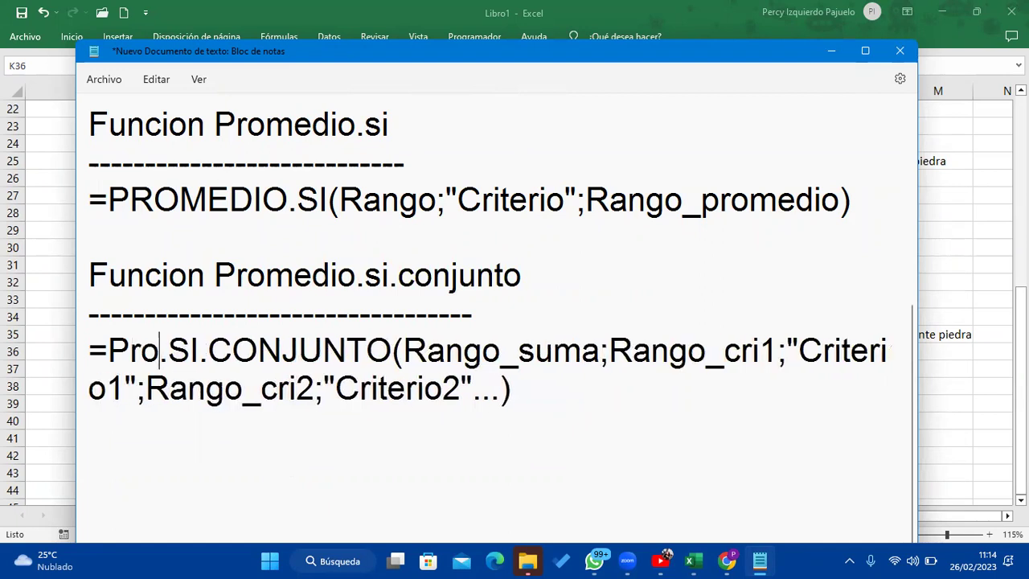
type("medio")
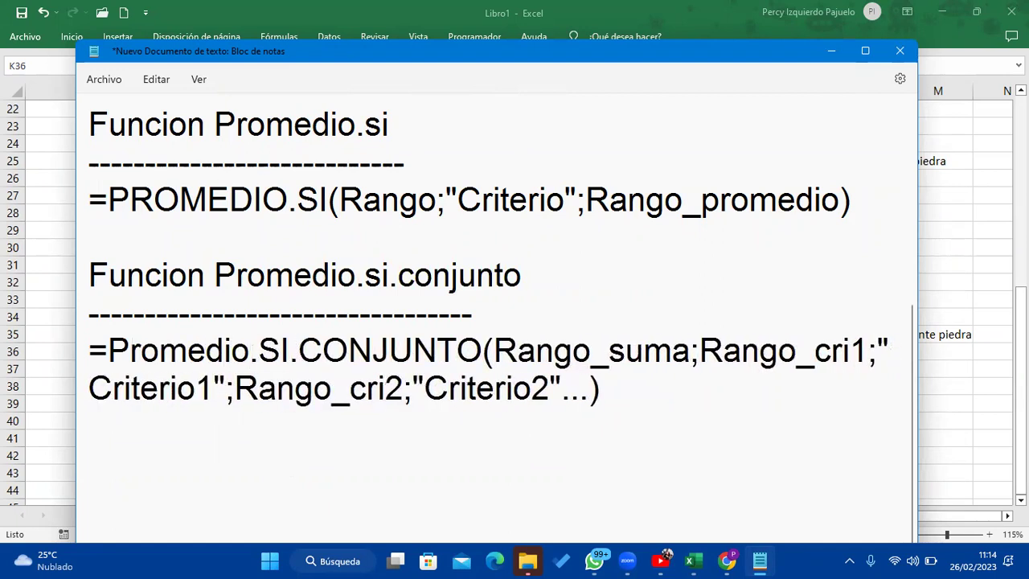
double_click(647, 350)
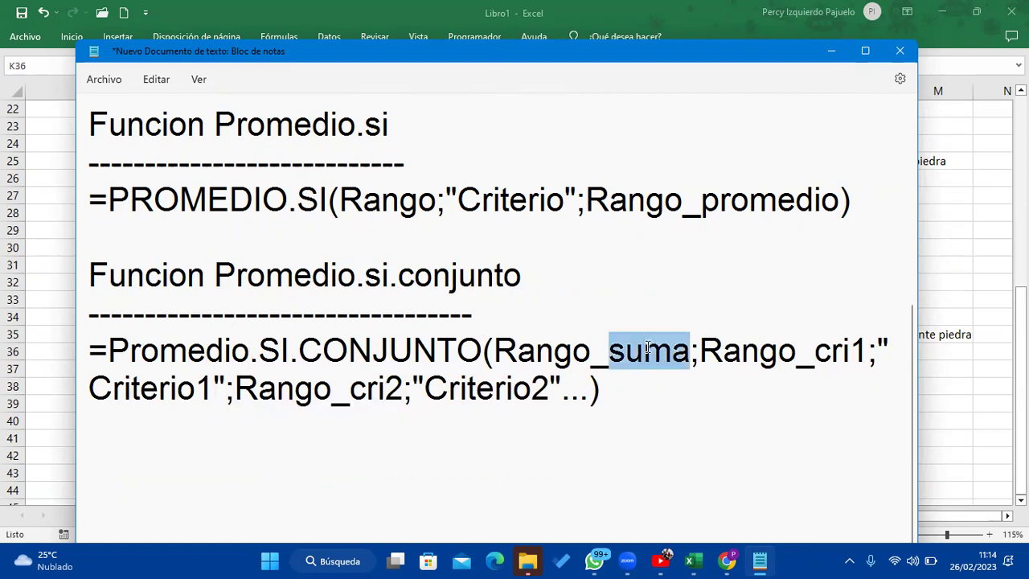
type("prome")
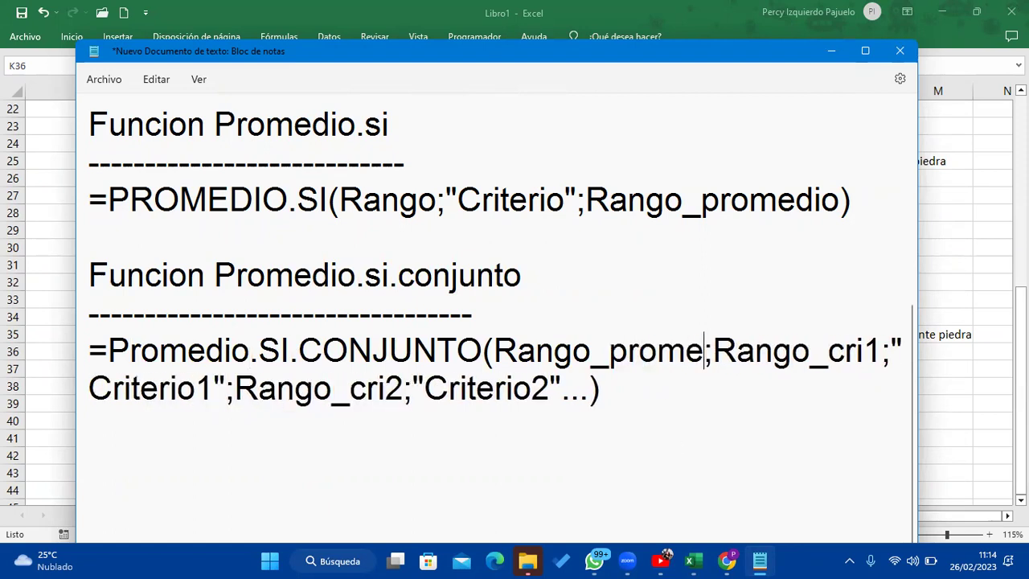
type("dio")
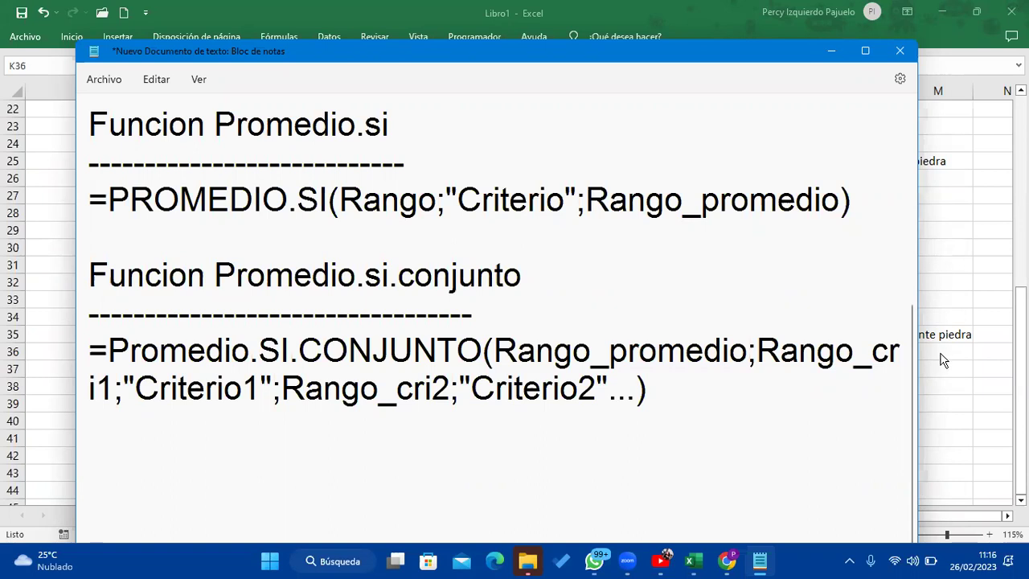
Switch from the Notepad formula notes back to the Excel workbook
key("alt+Tab")
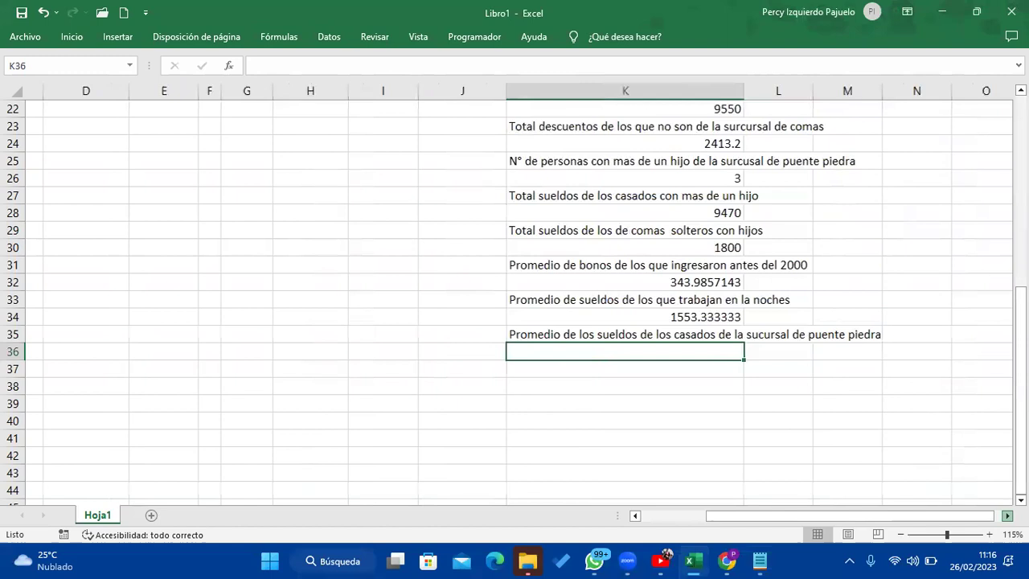
Bring the employee table back into view and start editing K36's formula in the formula bar
scroll(875, 390, "right", 5)
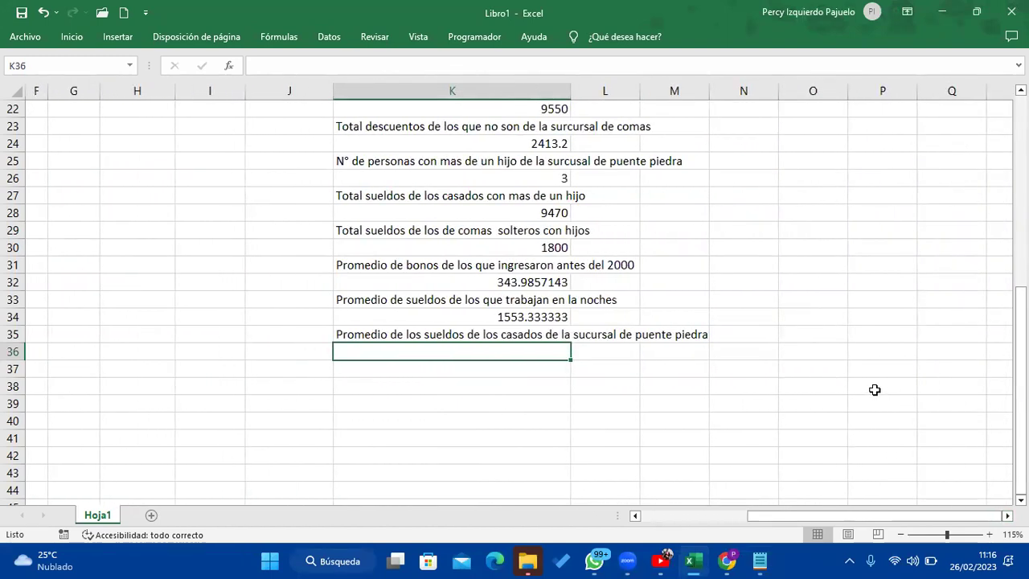
scroll(213, 301, "up", 3)
scroll(209, 296, "up", 4)
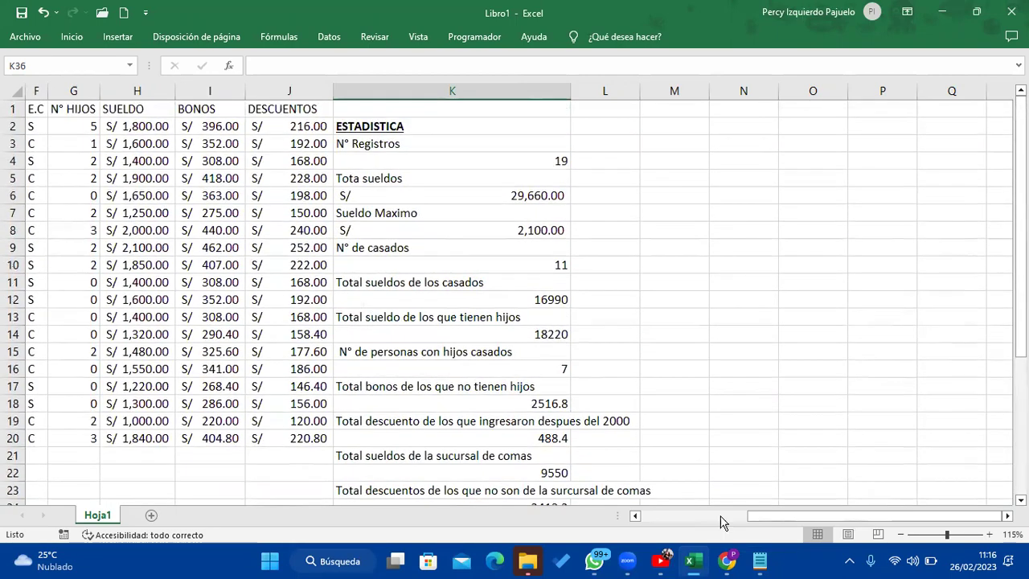
left_click_drag(767, 524, 684, 519)
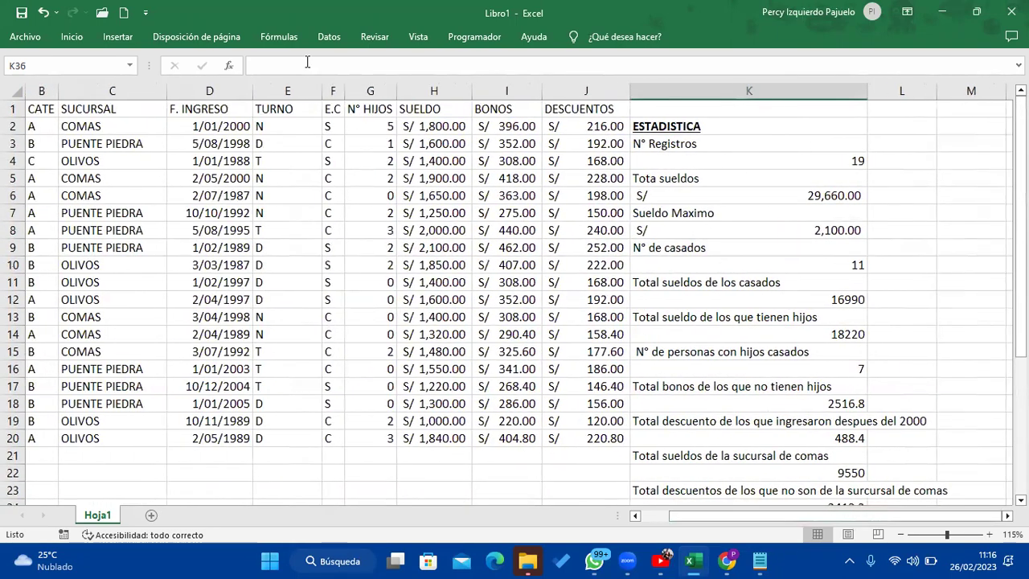
left_click(307, 62)
scroll(336, 165, "up", 2)
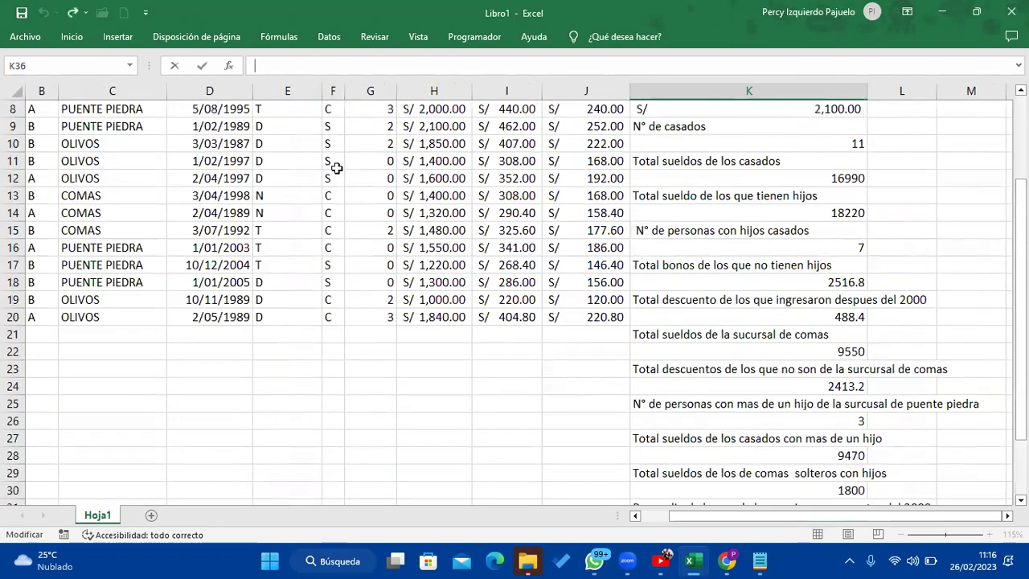
scroll(348, 191, "up", 3)
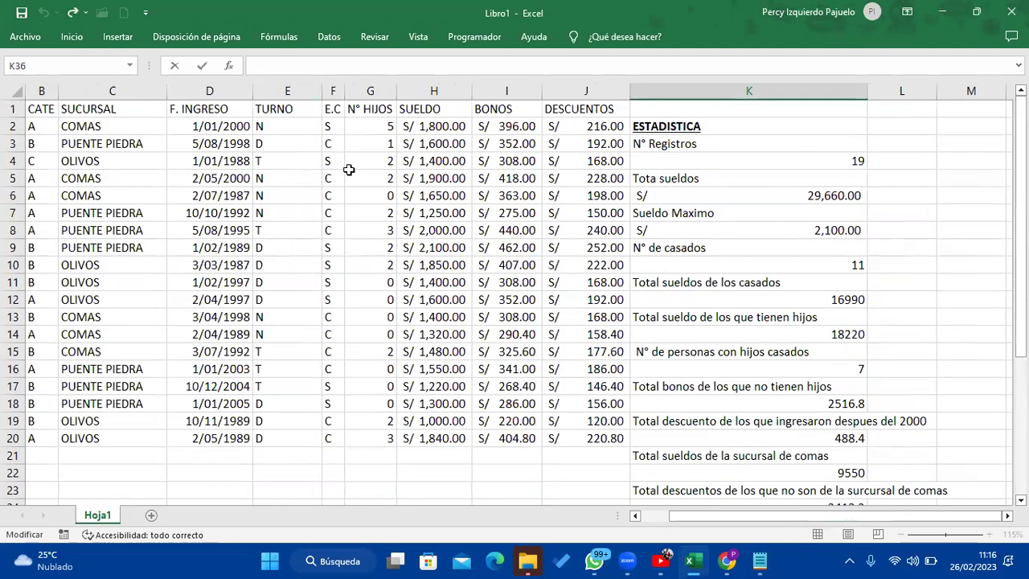
Start K36's PROMEDIO.SI.CONJUNTO formula with salaries H2:H20 as the range to average
type("=promed")
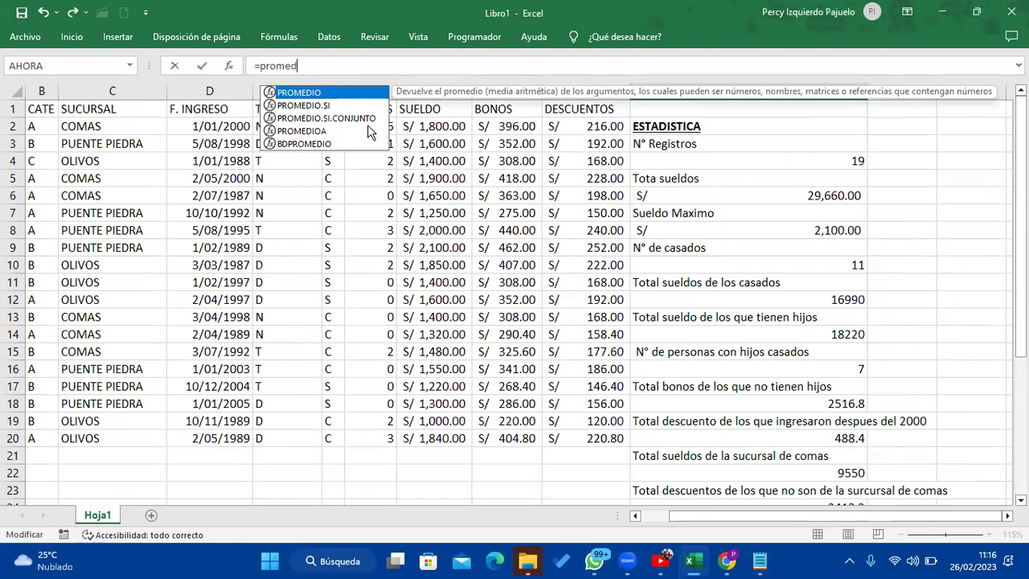
left_click(368, 120)
double_click(368, 128)
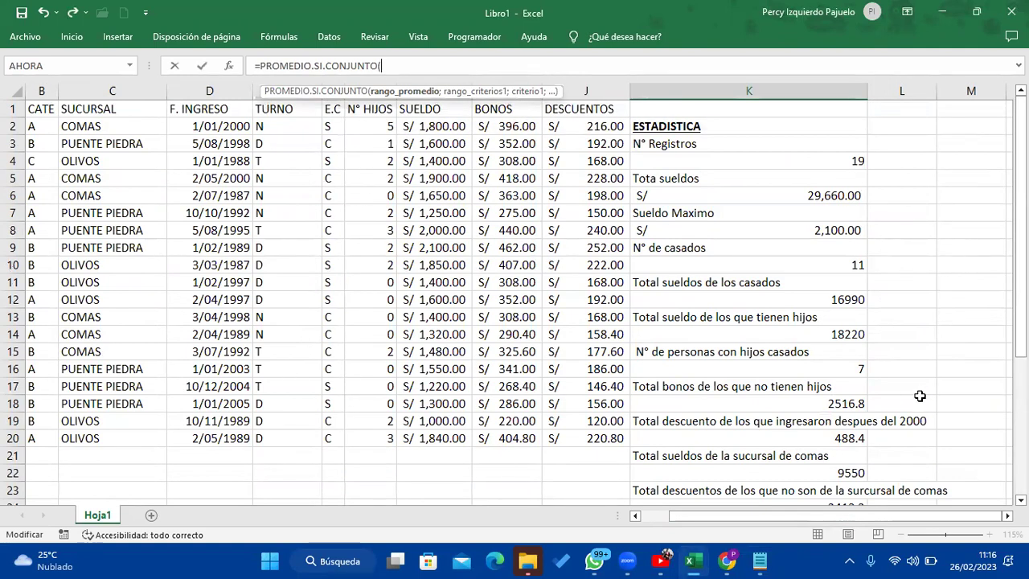
scroll(919, 395, "down", 1)
scroll(920, 395, "down", 2)
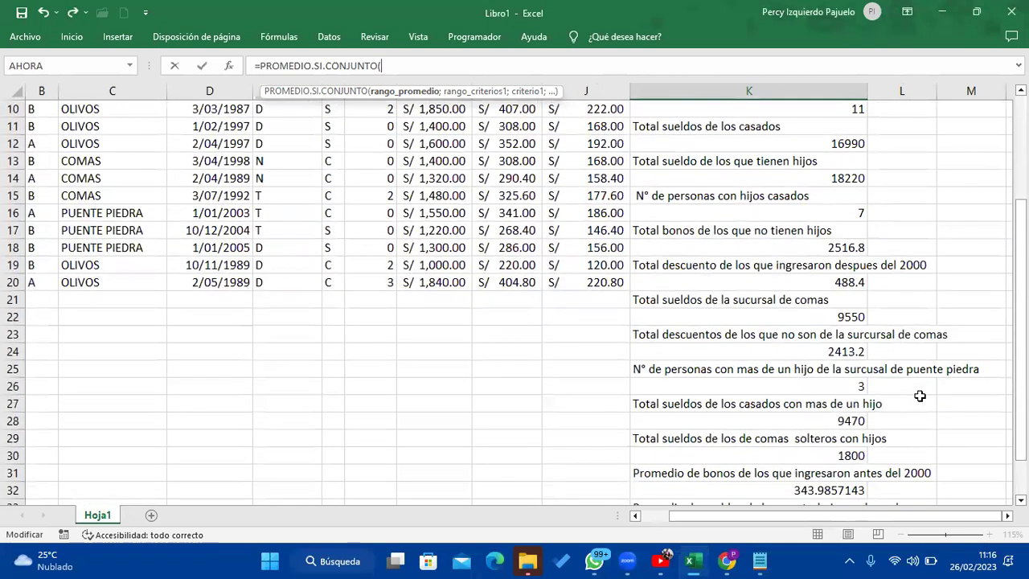
scroll(919, 396, "down", 2)
scroll(919, 395, "down", 1)
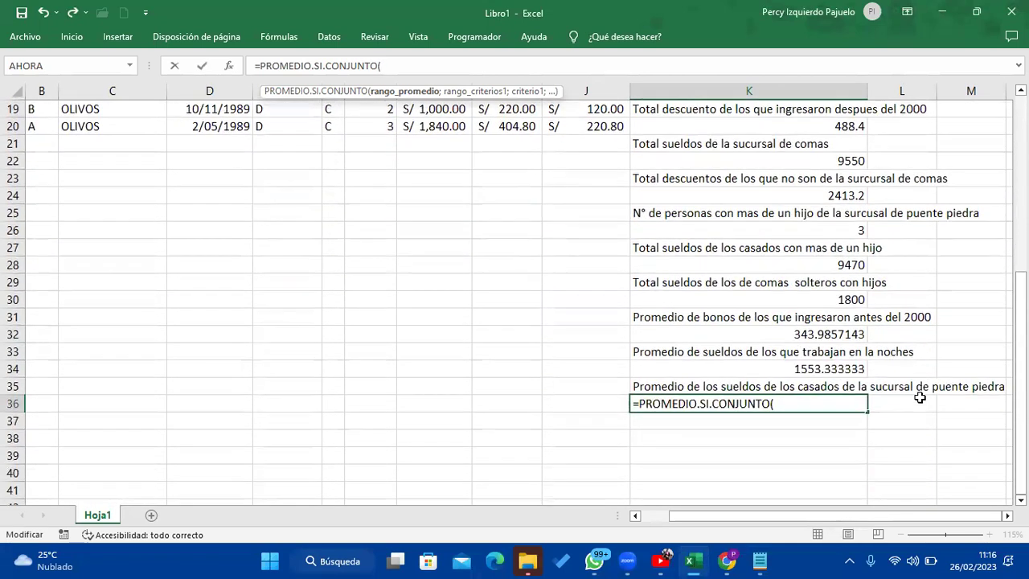
scroll(273, 407, "up", 3)
scroll(340, 404, "up", 3)
left_click_drag(447, 129, 431, 437)
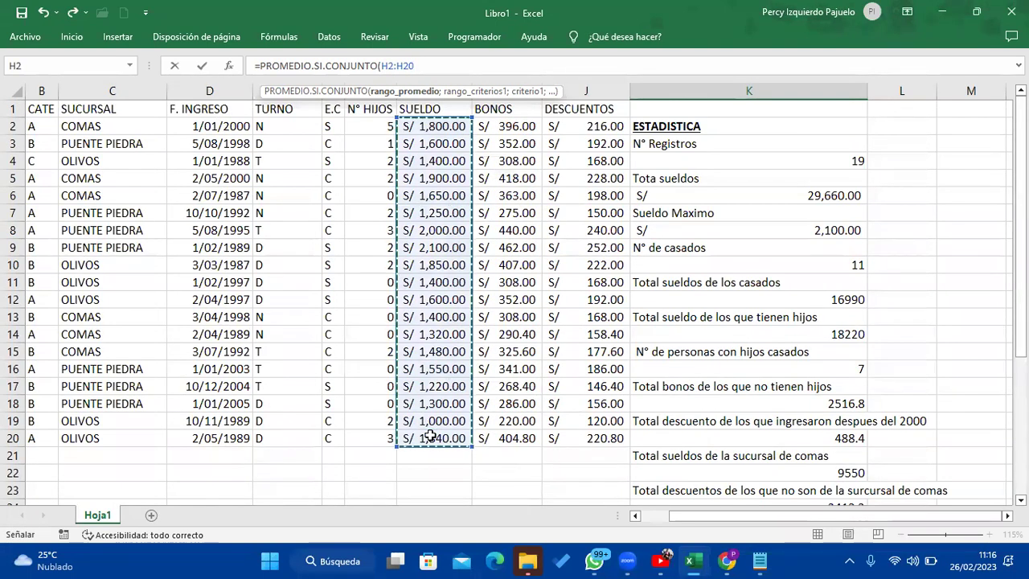
type(";")
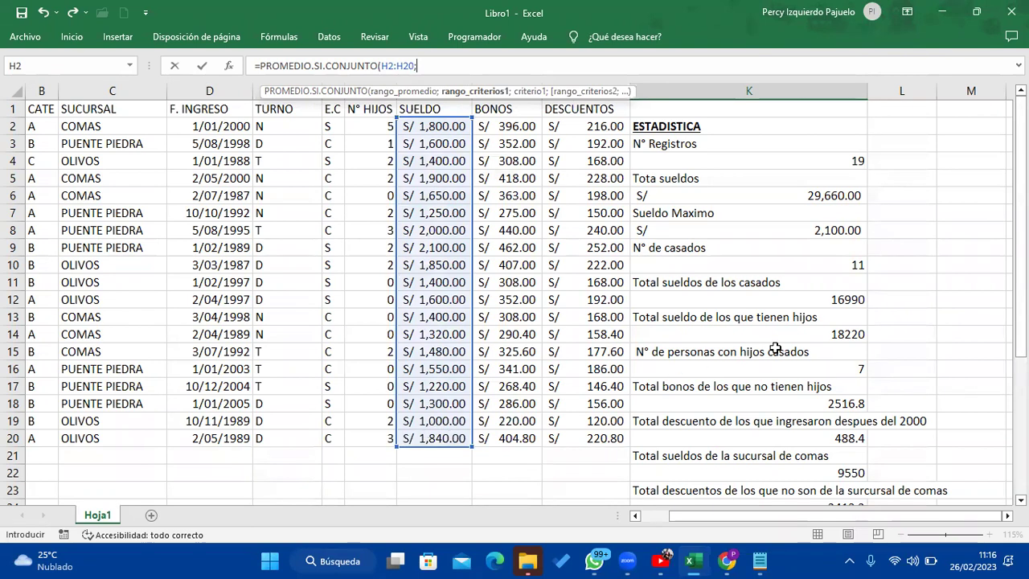
Add marital status F2:F20 as the first criteria range with criterion "C"
scroll(747, 344, "down", 4)
scroll(611, 366, "down", 2)
scroll(362, 378, "up", 3)
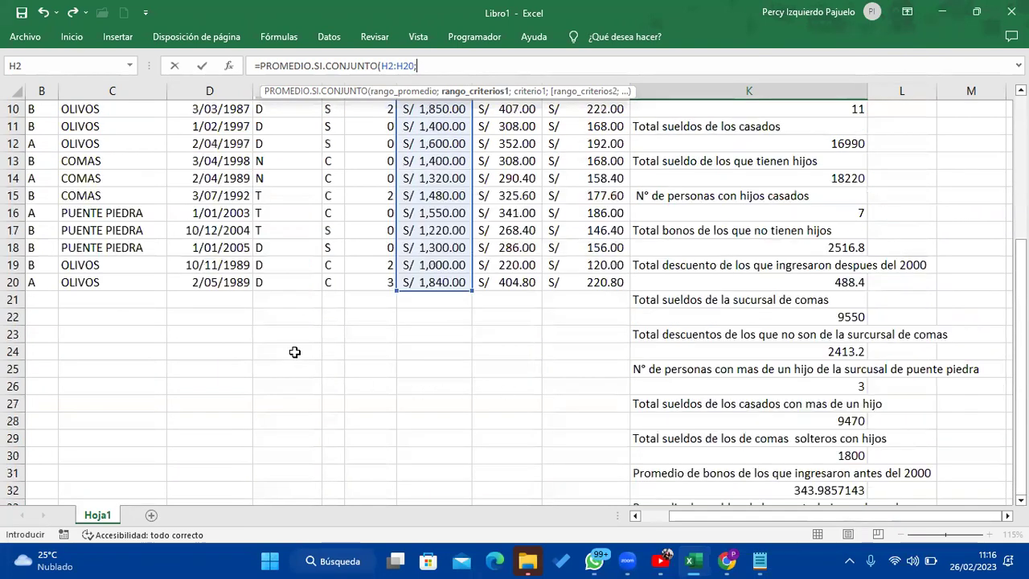
scroll(295, 352, "up", 3)
left_click_drag(328, 126, 327, 440)
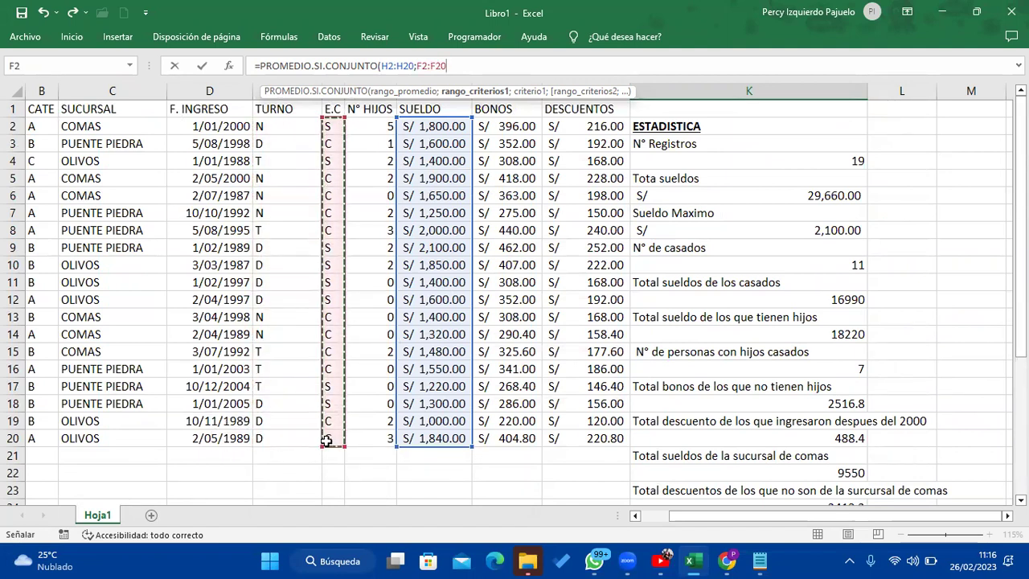
type(";\"")
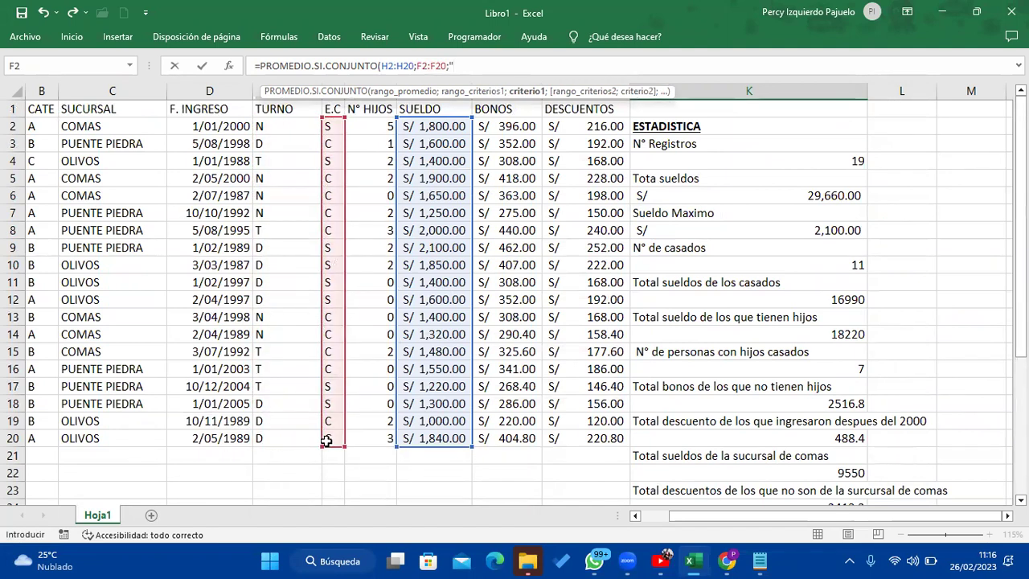
scroll(517, 409, "down", 4)
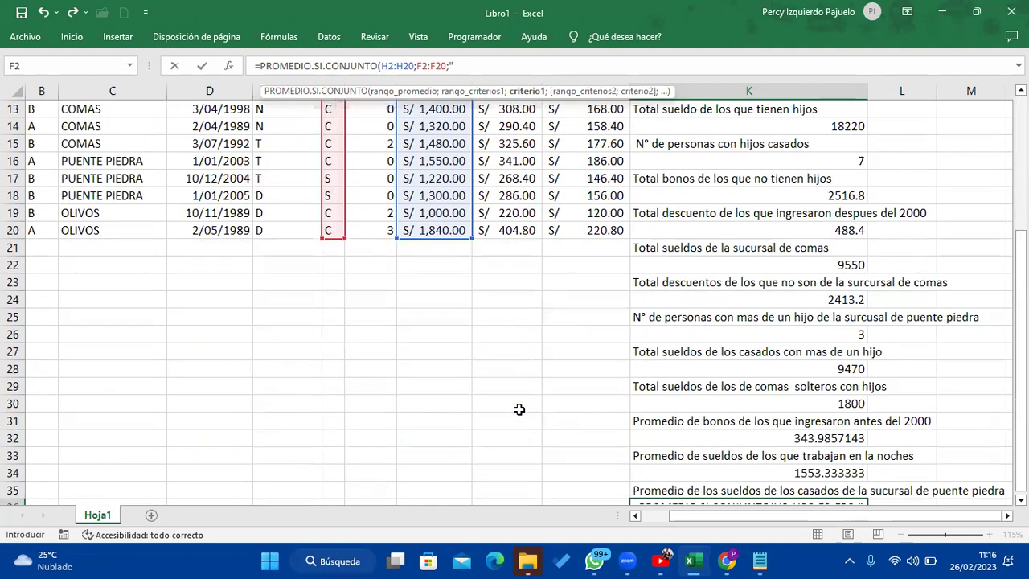
scroll(520, 409, "down", 3)
scroll(519, 409, "up", 5)
scroll(519, 409, "up", 2)
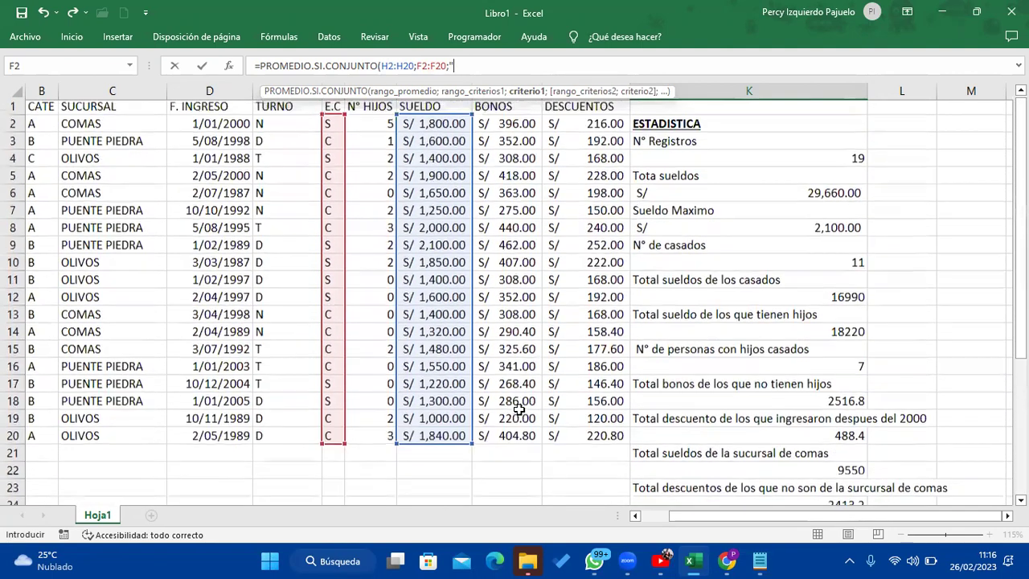
type("C")
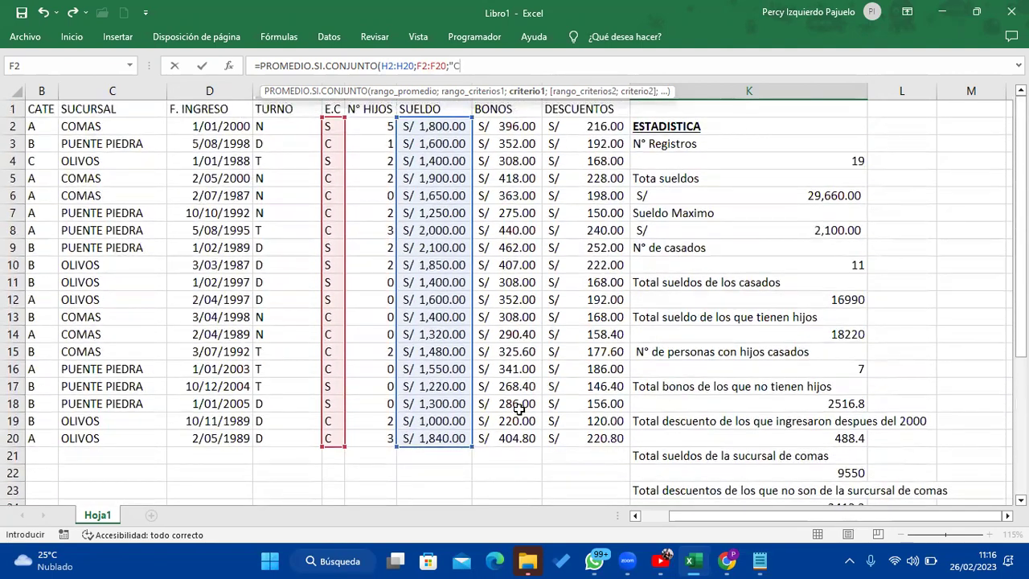
type("\";")
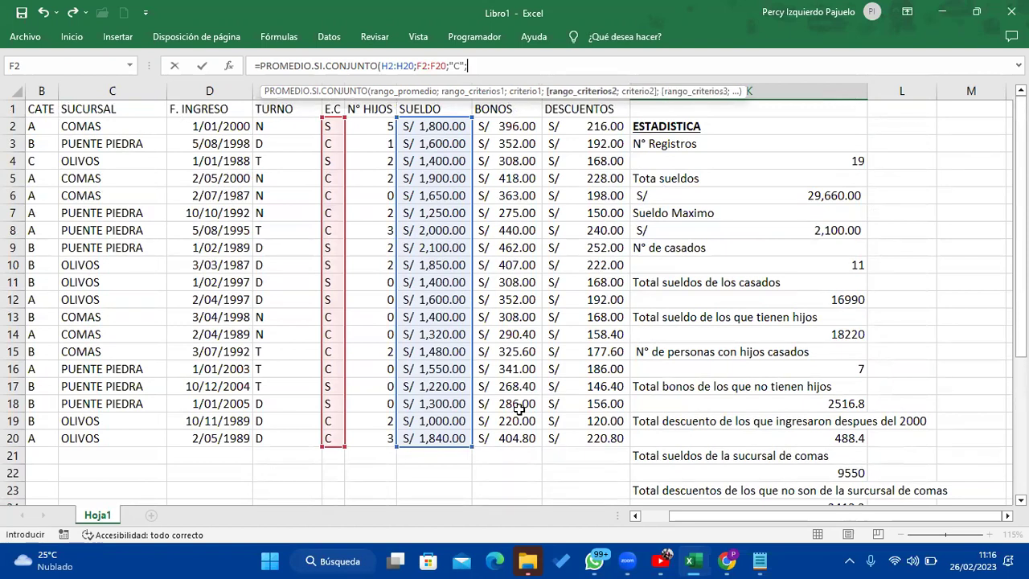
scroll(863, 354, "down", 3)
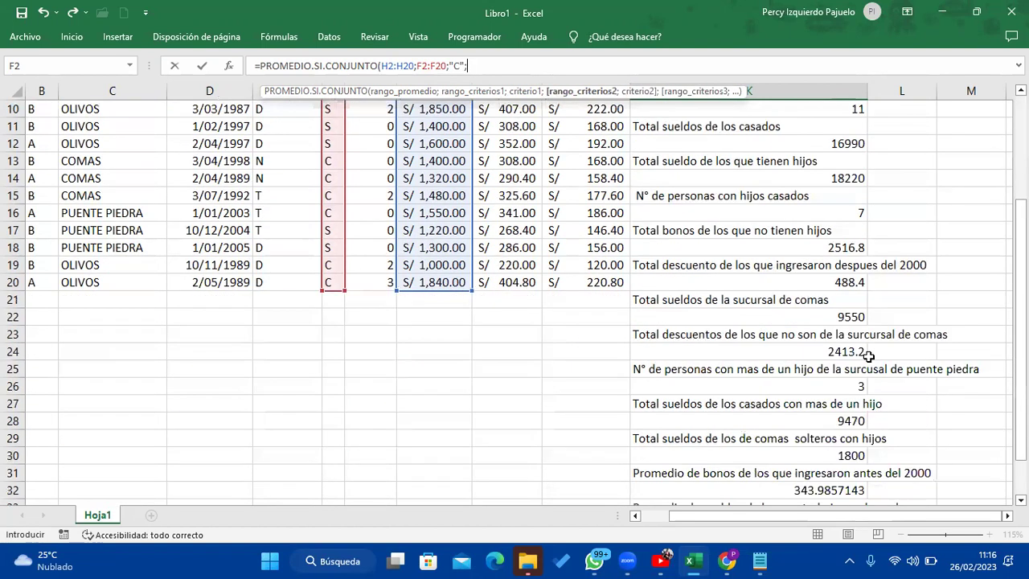
scroll(863, 354, "down", 2)
scroll(619, 281, "up", 3)
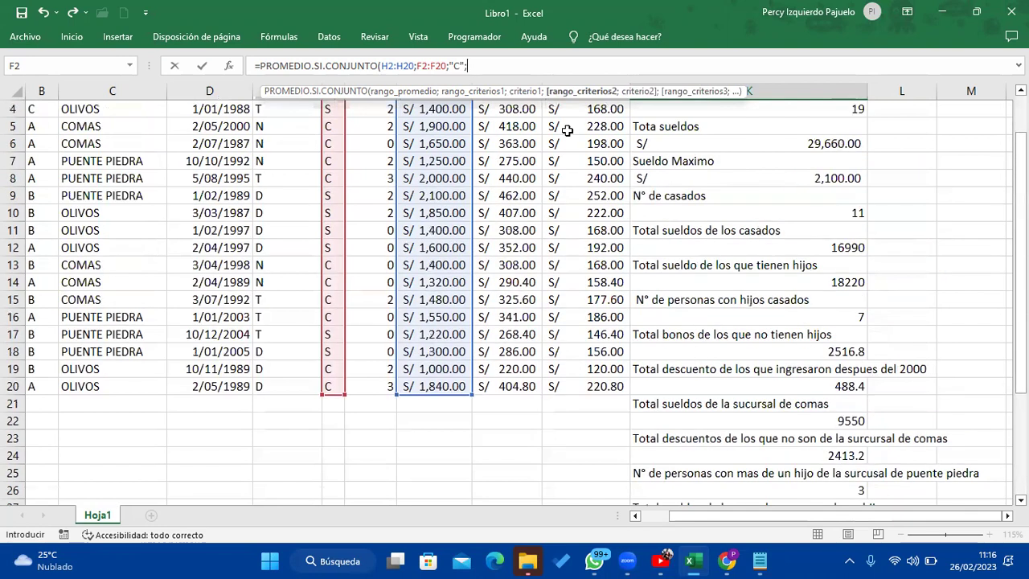
scroll(542, 201, "up", 2)
Add branch range C2:C20 with criterion "Puente Piedra" and commit, so K36 shows 1600
left_click_drag(138, 143, 143, 333)
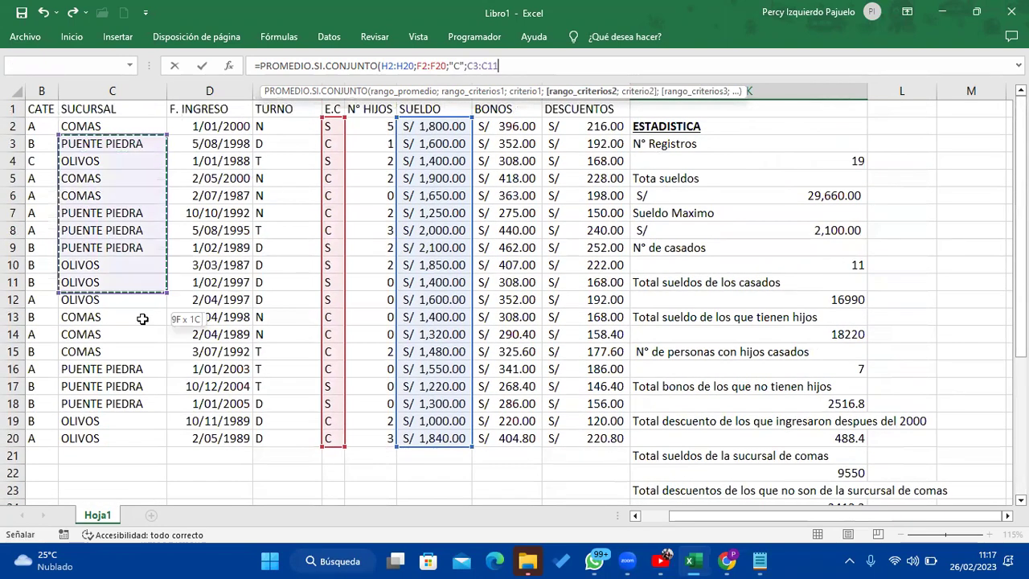
left_click_drag(91, 126, 107, 441)
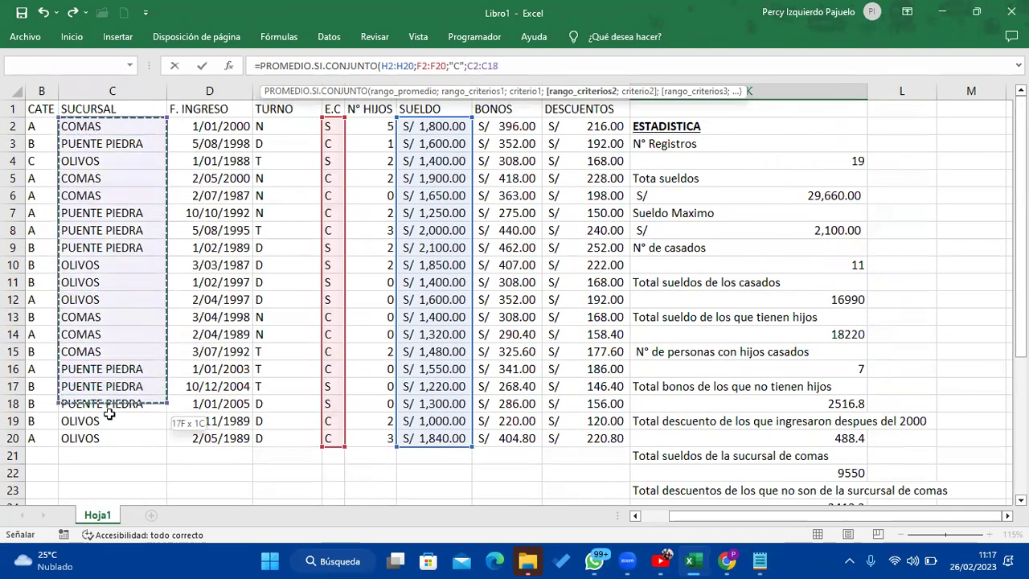
type(";\"")
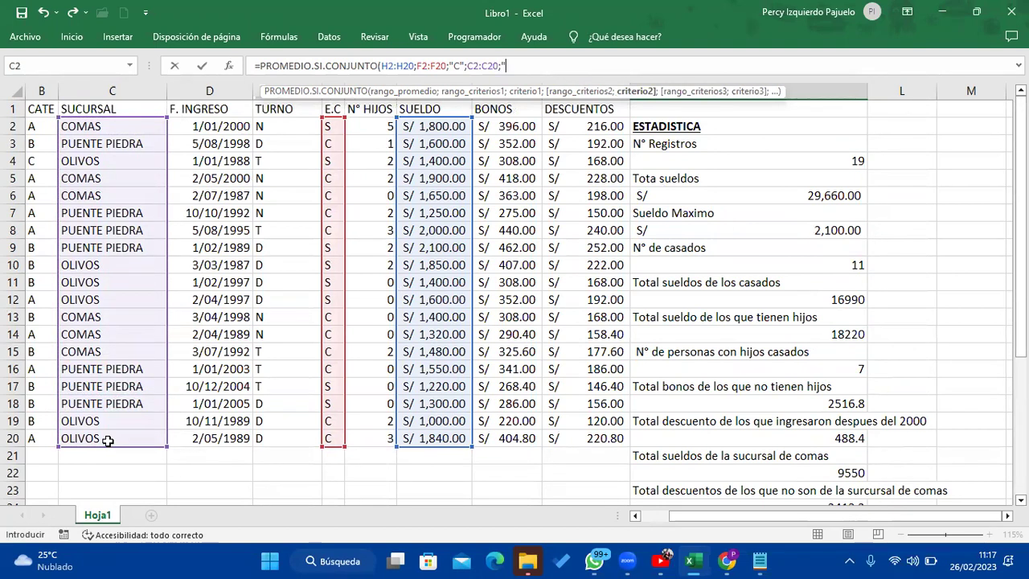
type("Puente")
type(" Piedra\"")
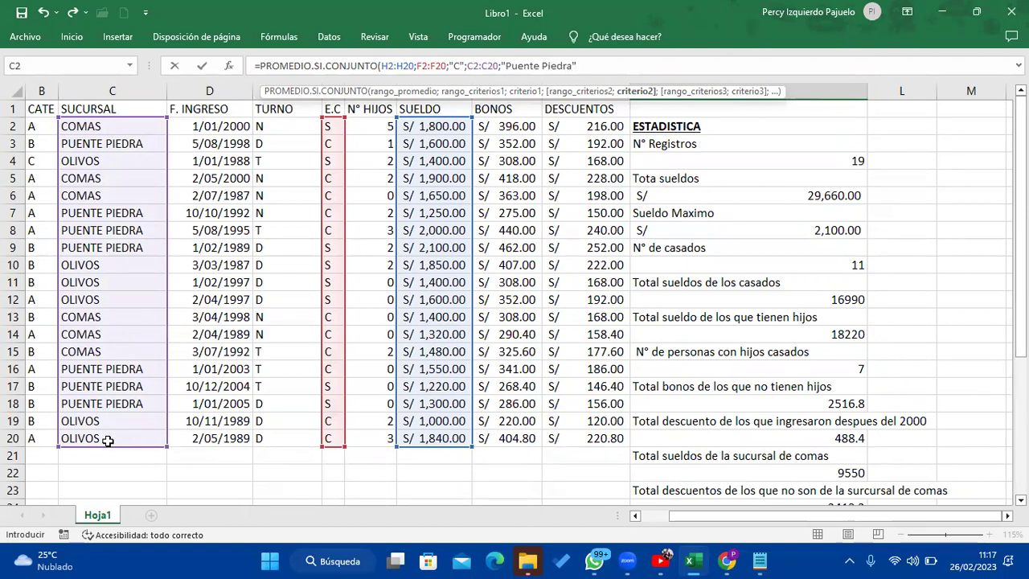
type(")")
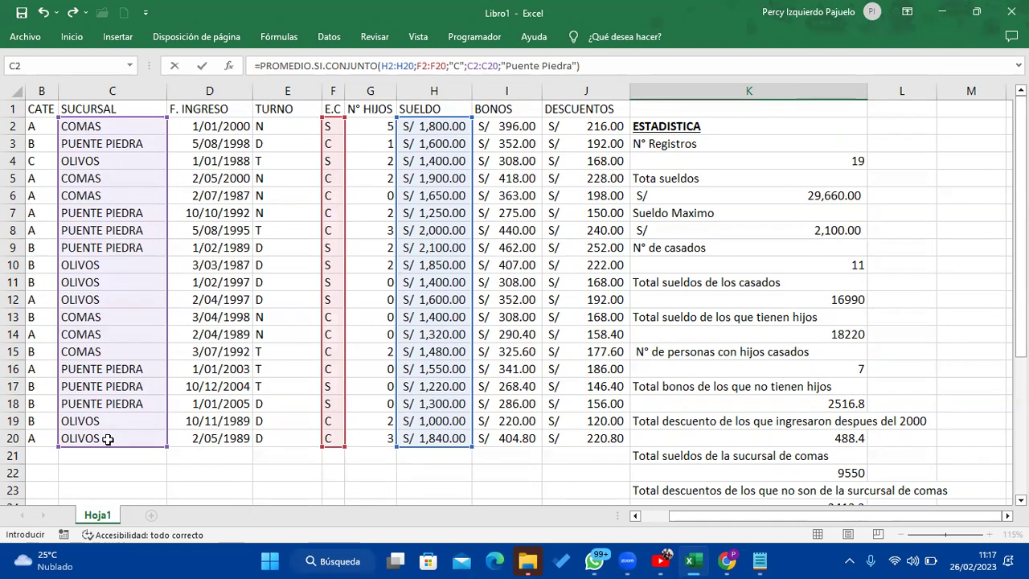
key("Return")
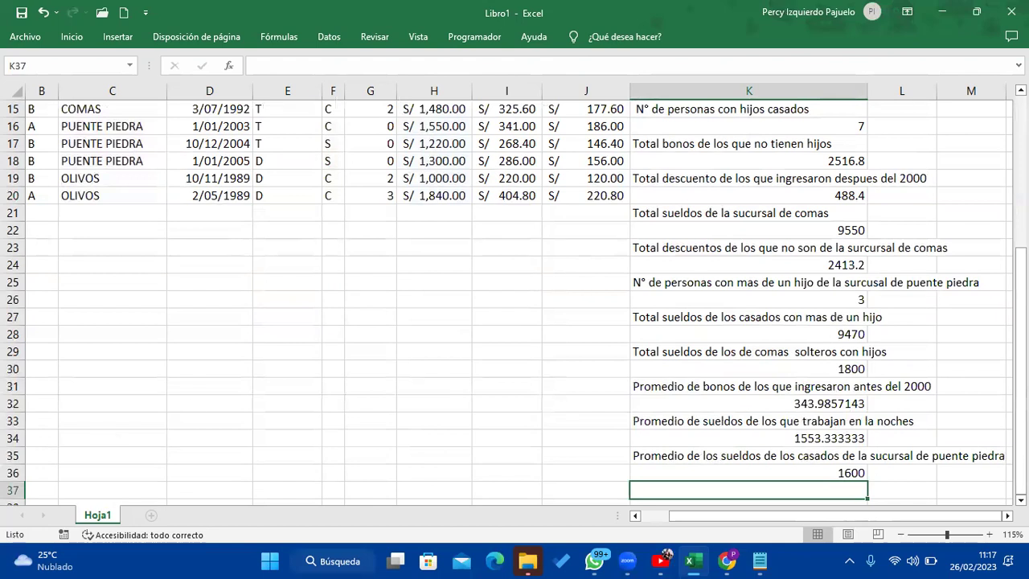
Review K36's =PROMEDIO.SI.CONJUNTO(H2:H20;F2:F20;"C";C2:C20;"Puente Piedra") formula and re-enter it
scroll(938, 475, "right", 3)
scroll(924, 456, "down", 3)
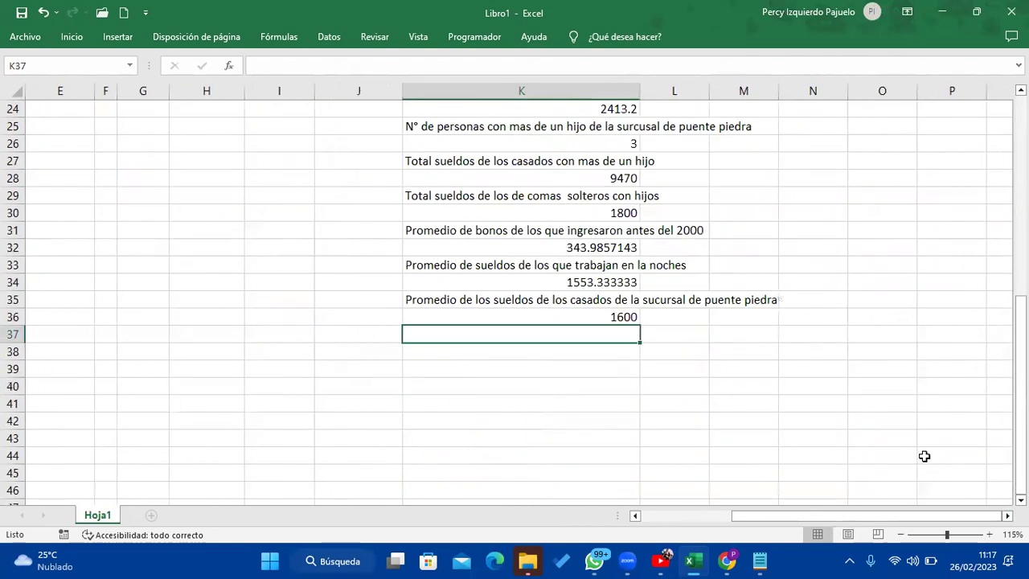
double_click(616, 317)
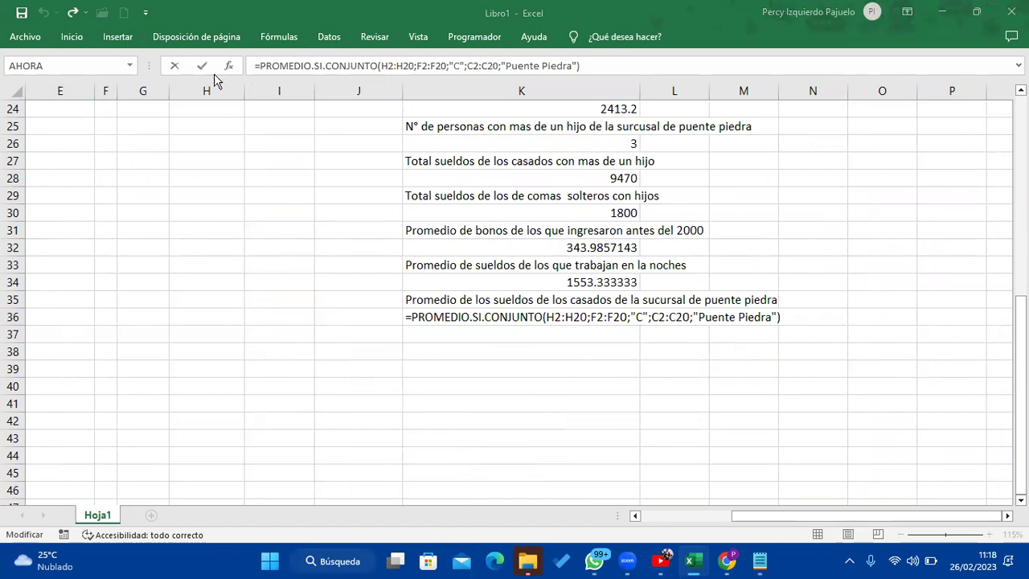
scroll(614, 351, "up", 2)
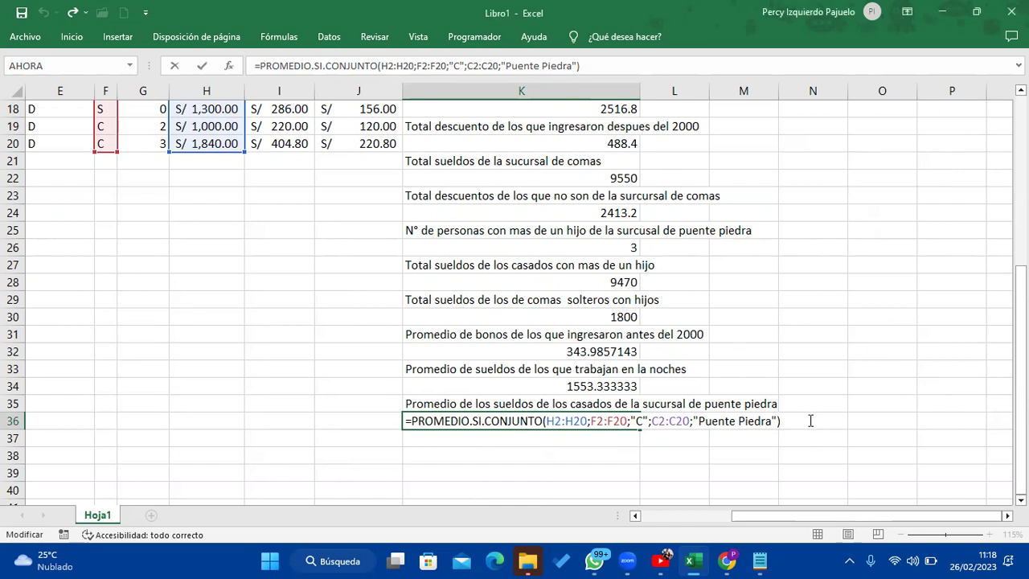
key("Return")
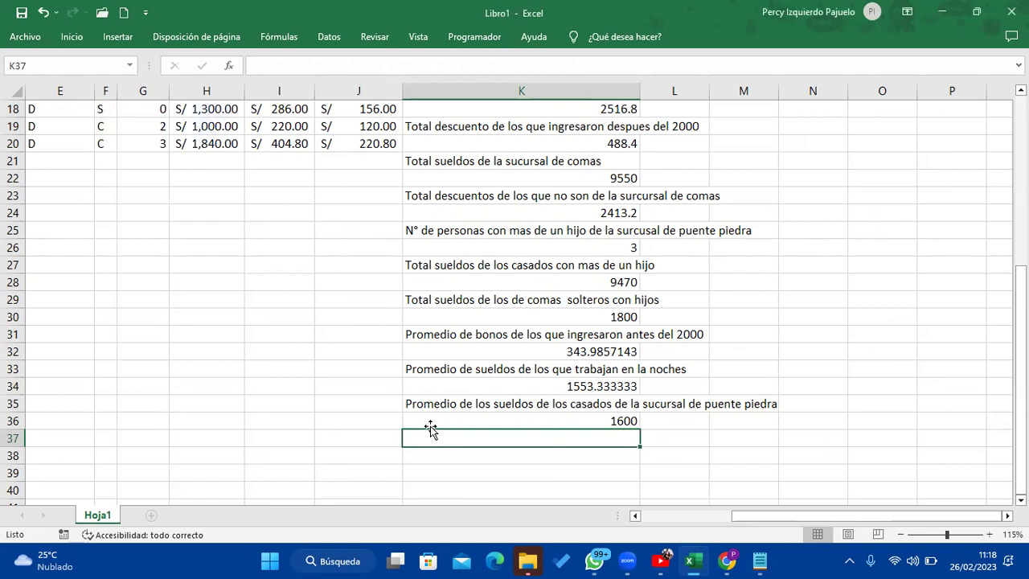
scroll(431, 416, "up", 1)
scroll(432, 414, "up", 2)
scroll(434, 413, "down", 5)
scroll(458, 407, "up", 4)
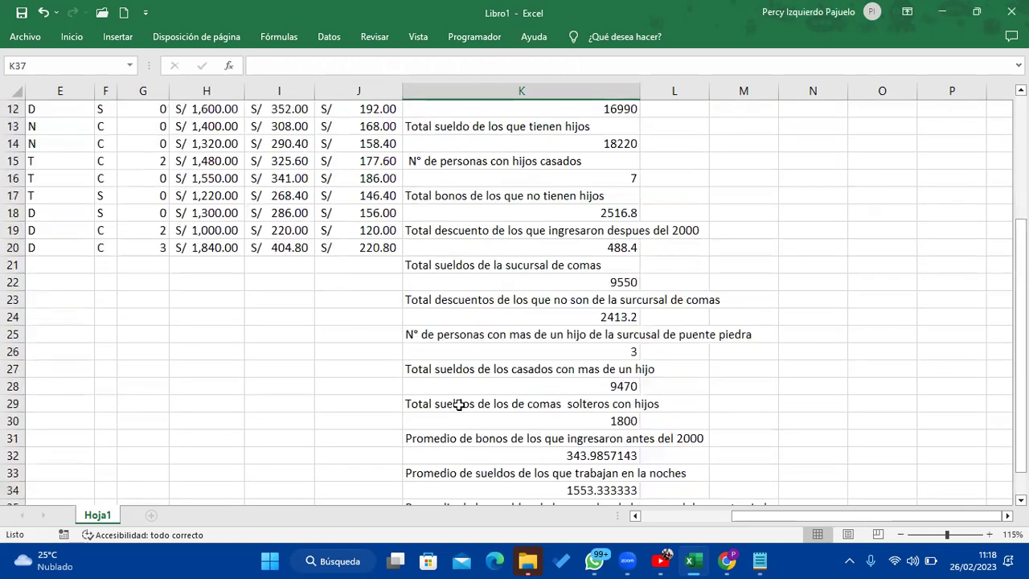
scroll(459, 405, "up", 1)
scroll(457, 405, "up", 3)
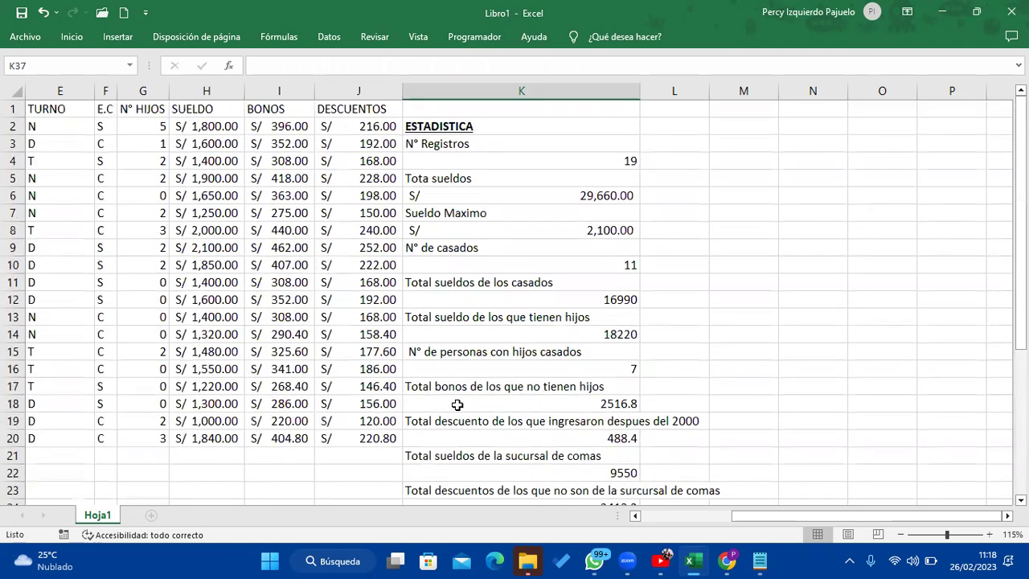
left_click_drag(750, 520, 666, 523)
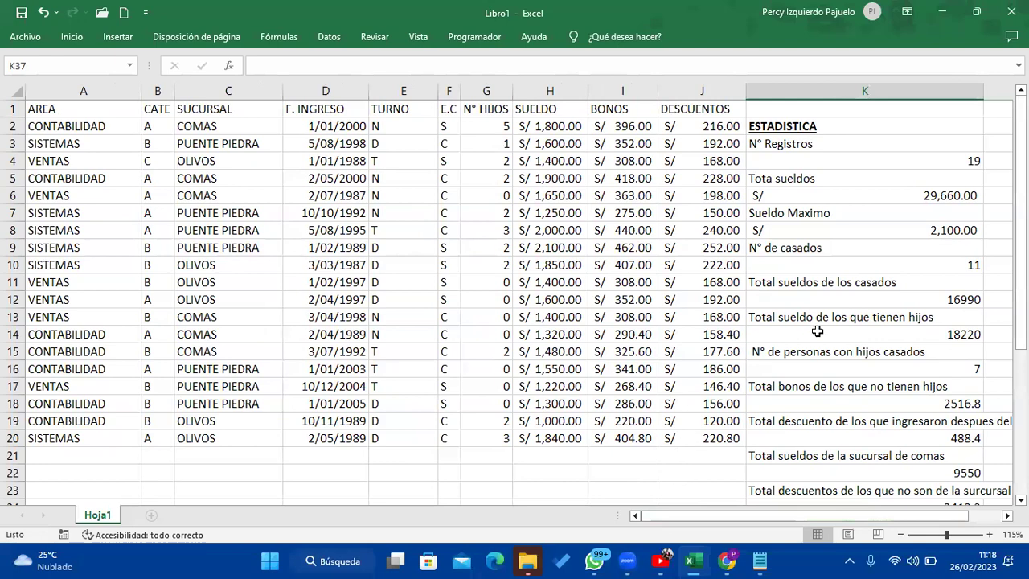
scroll(815, 329, "down", 3)
scroll(815, 328, "down", 3)
scroll(817, 330, "up", 5)
scroll(818, 329, "up", 1)
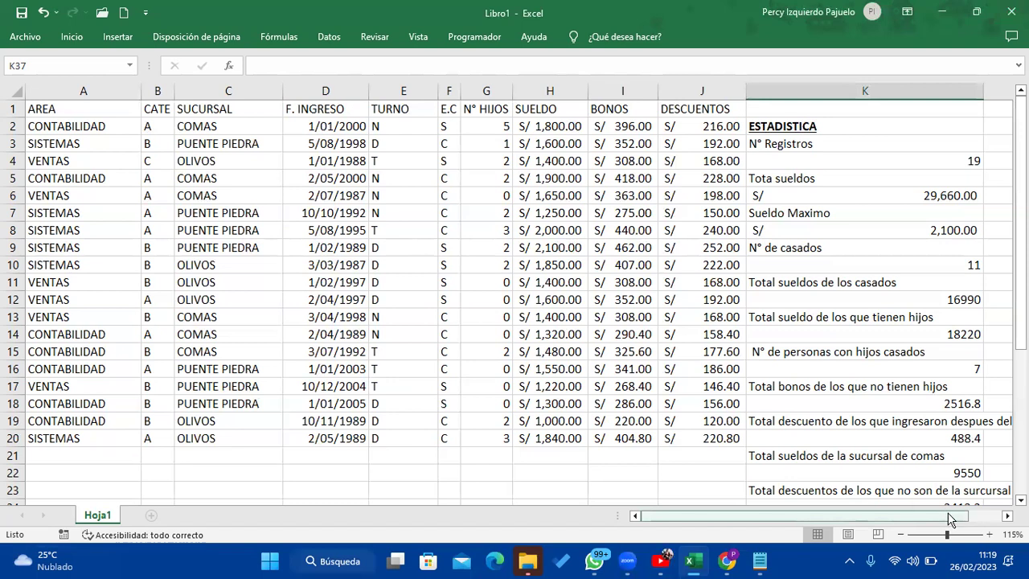
scroll(946, 527, "right", 1)
scroll(968, 418, "down", 3)
scroll(968, 415, "down", 3)
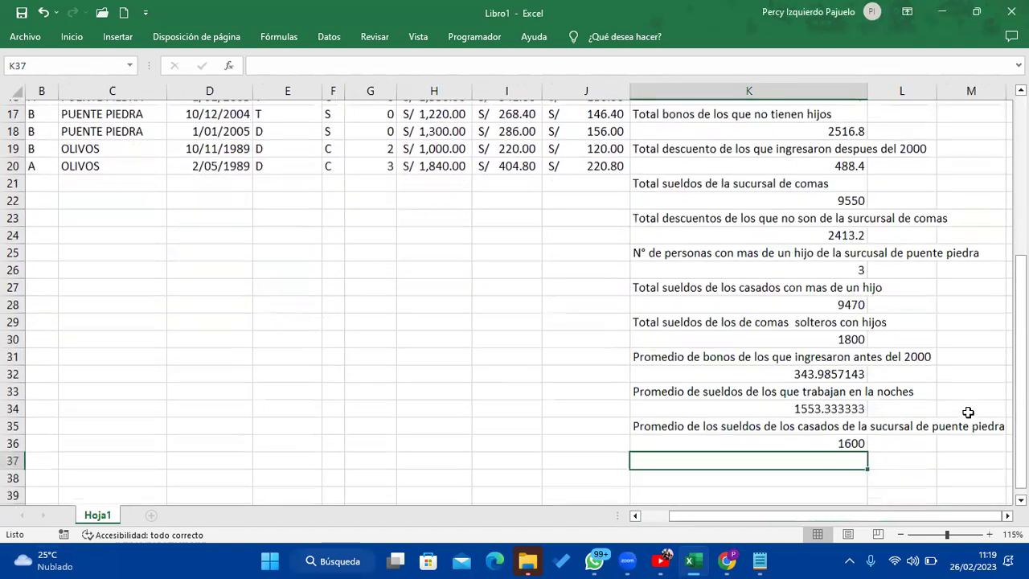
double_click(855, 404)
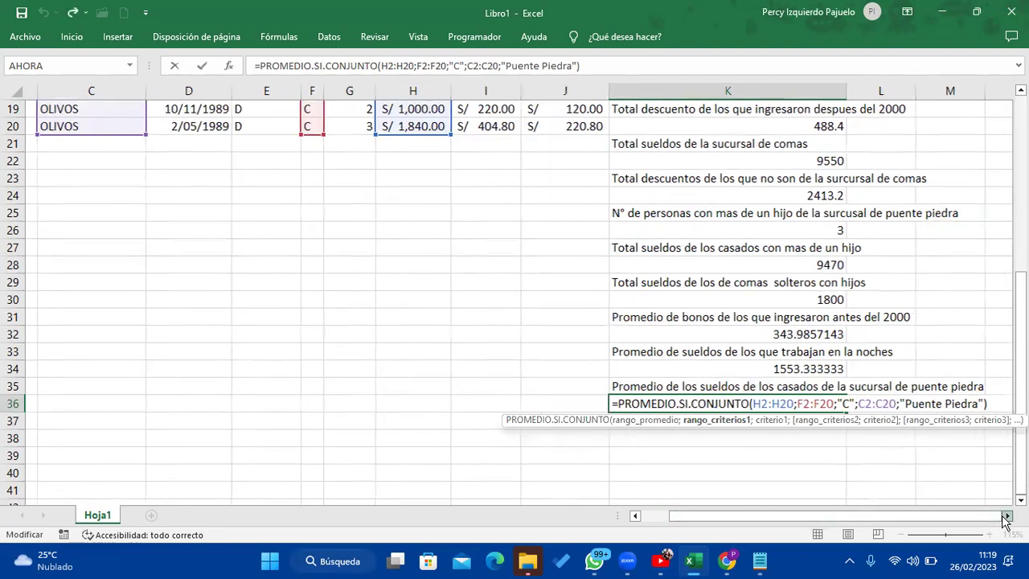
scroll(1004, 523, "right", 5)
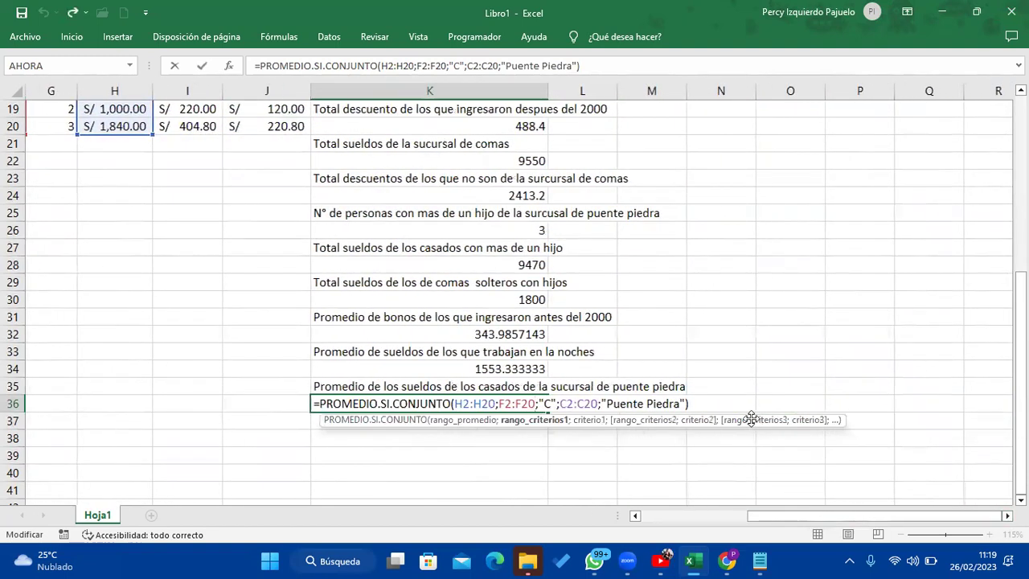
key("End")
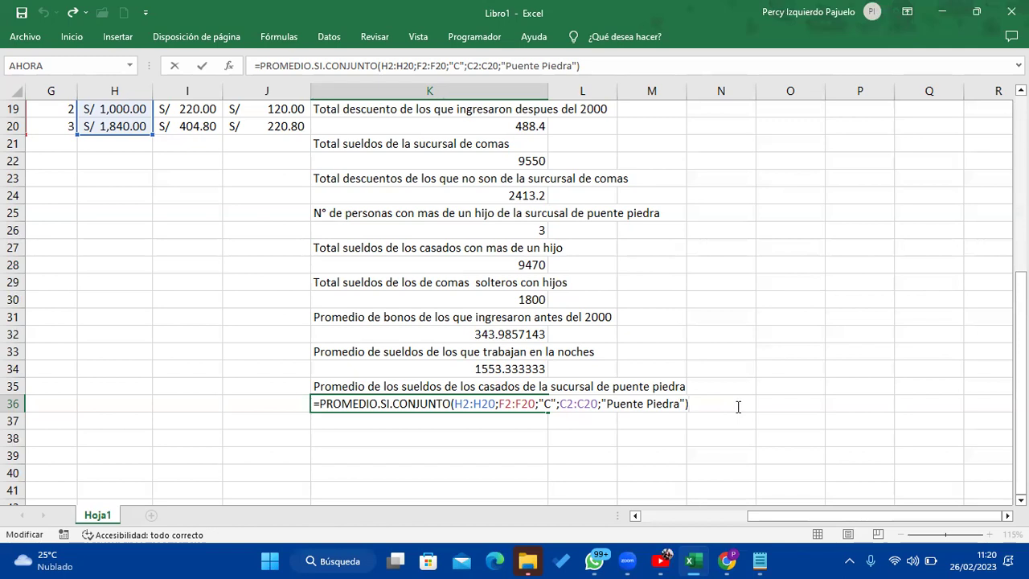
key("Return")
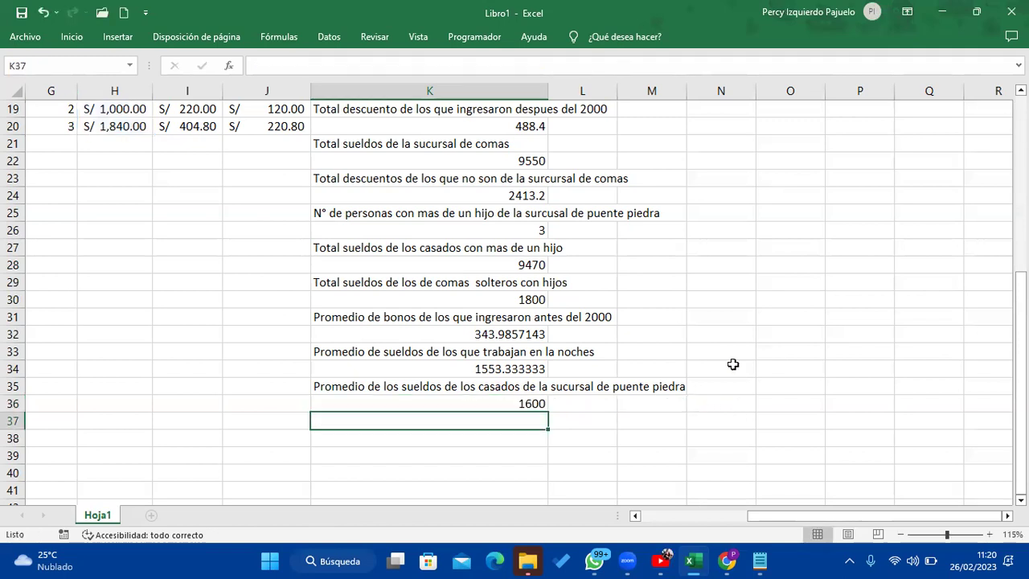
Return to the bottom of column K and start typing a 'Total' label in K37
scroll(268, 391, "up", 2)
scroll(230, 386, "up", 4)
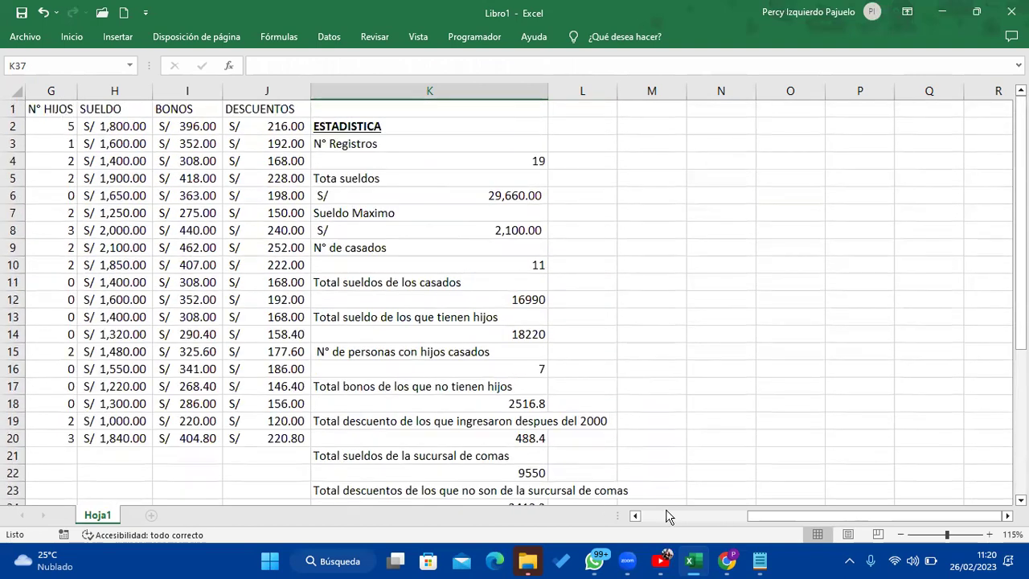
left_click_drag(757, 515, 636, 521)
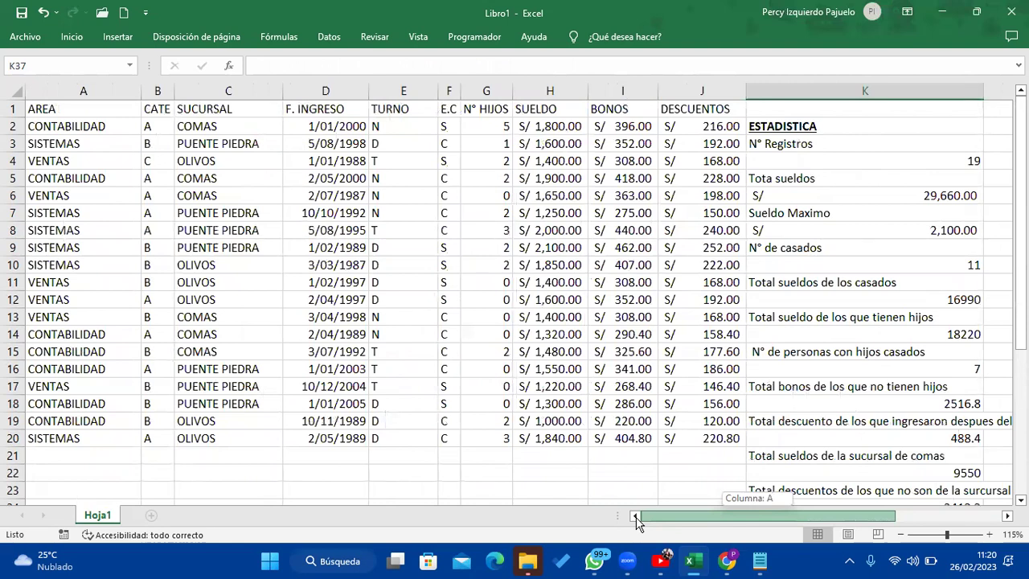
left_click_drag(636, 521, 691, 519)
scroll(750, 443, "down", 9)
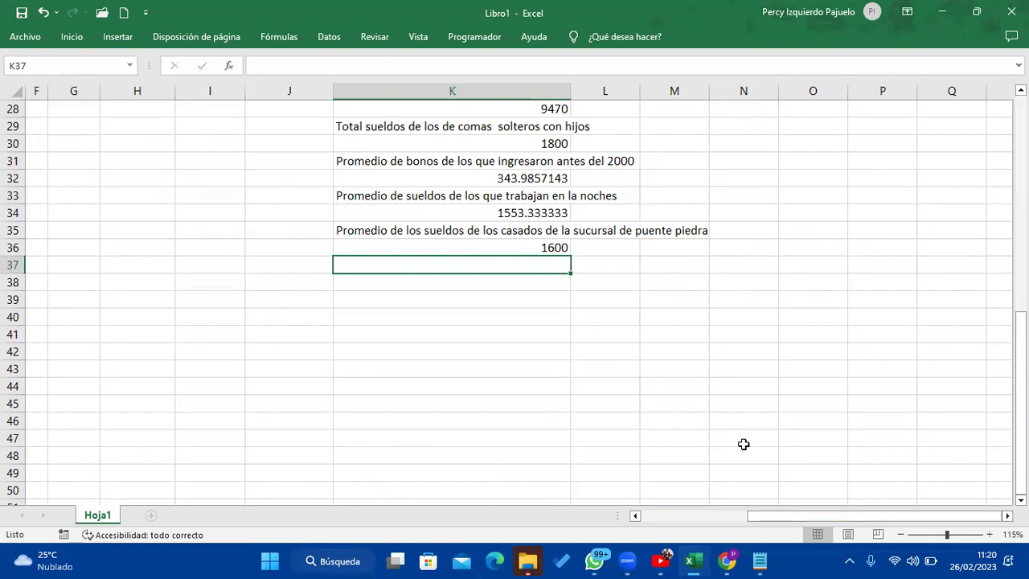
type("Total dsd")
Finish K37's label as 'Total descuentos de los de la sucursal de comas mas los olivos'
key("BackSpace")
key("BackSpace")
type("escuentos d")
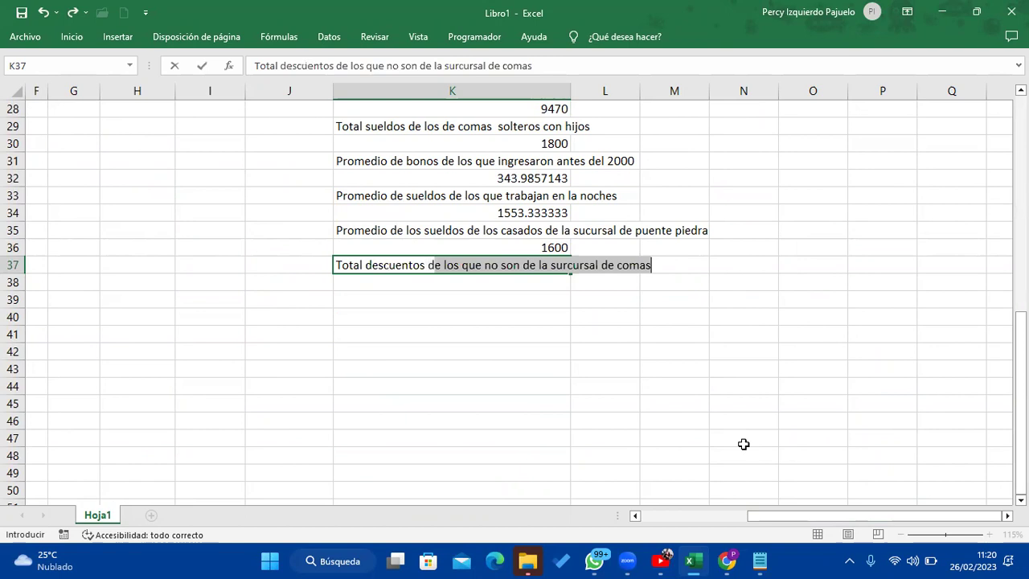
key("BackSpace")
type("e ")
type("los de ")
type("la sucursal de comas y ")
type("o")
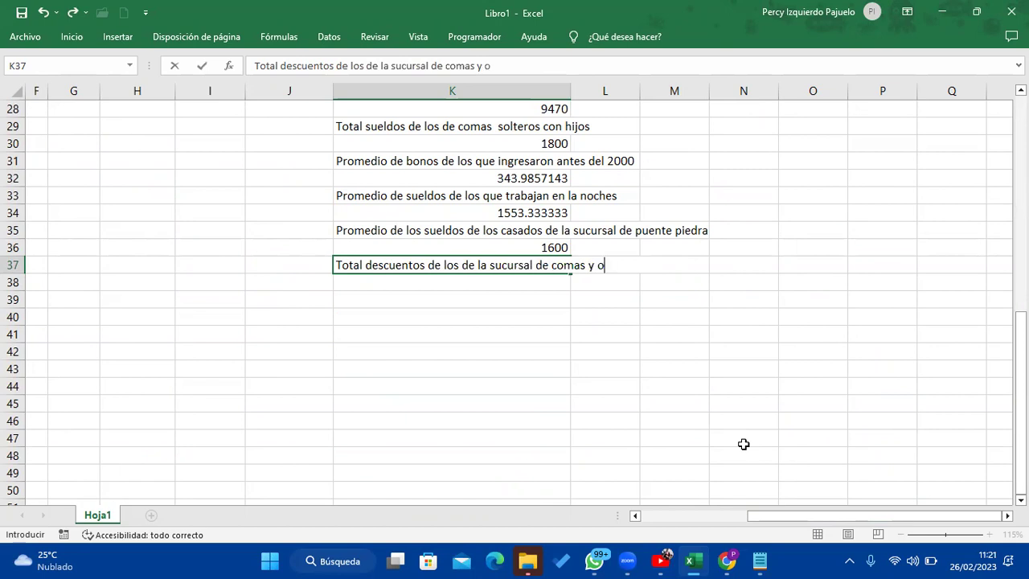
type("livos")
key("BackSpace")
key("BackSpace")
key("BackSpace")
key("BackSpace")
key("BackSpace")
key("BackSpace")
key("BackSpace")
key("BackSpace")
type("mas")
type(" los olivos")
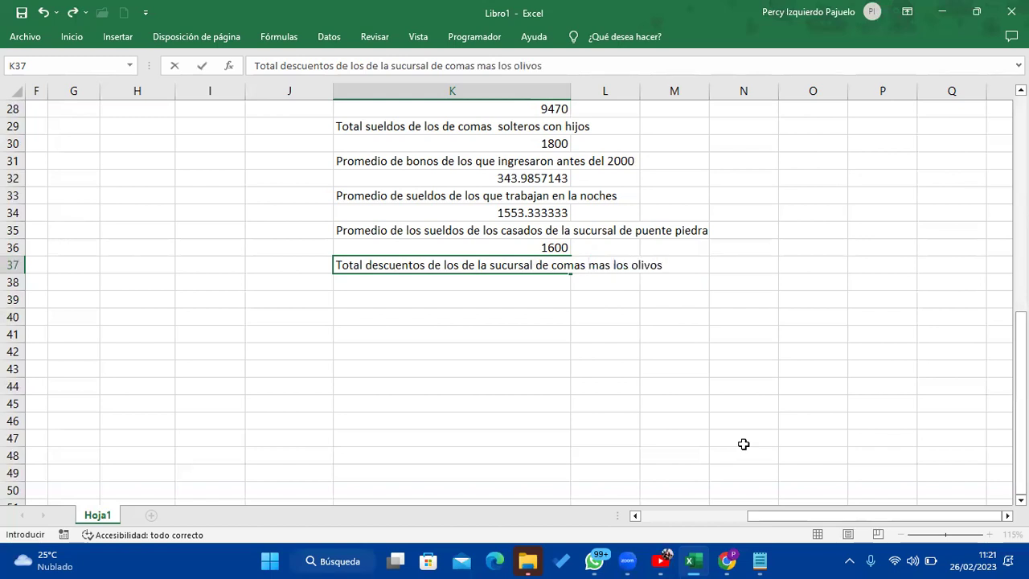
key("Return")
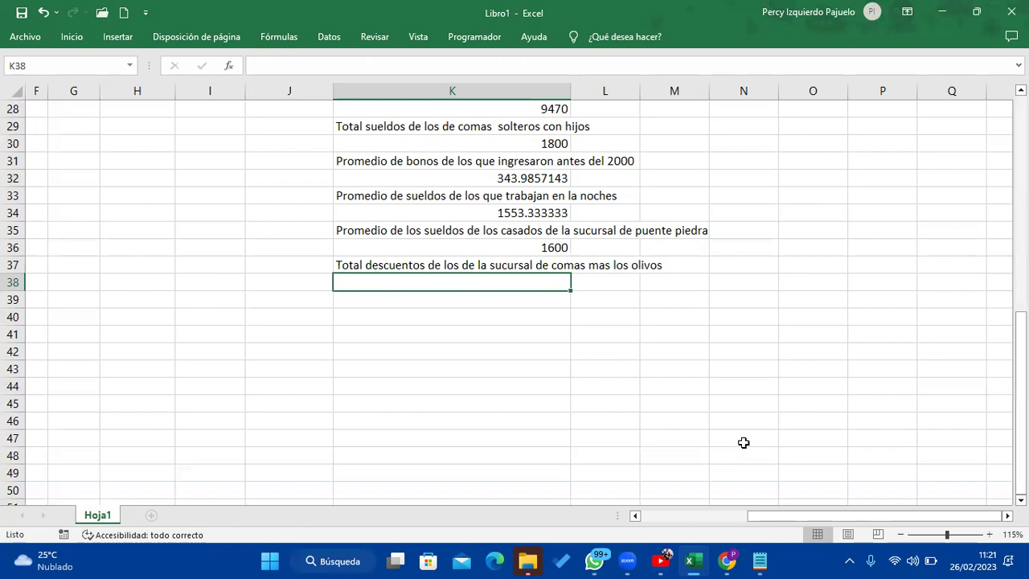
Start a =SUMAR.SI( formula in K38
scroll(732, 439, "up", 1)
scroll(667, 422, "up", 7)
scroll(692, 464, "up", 2)
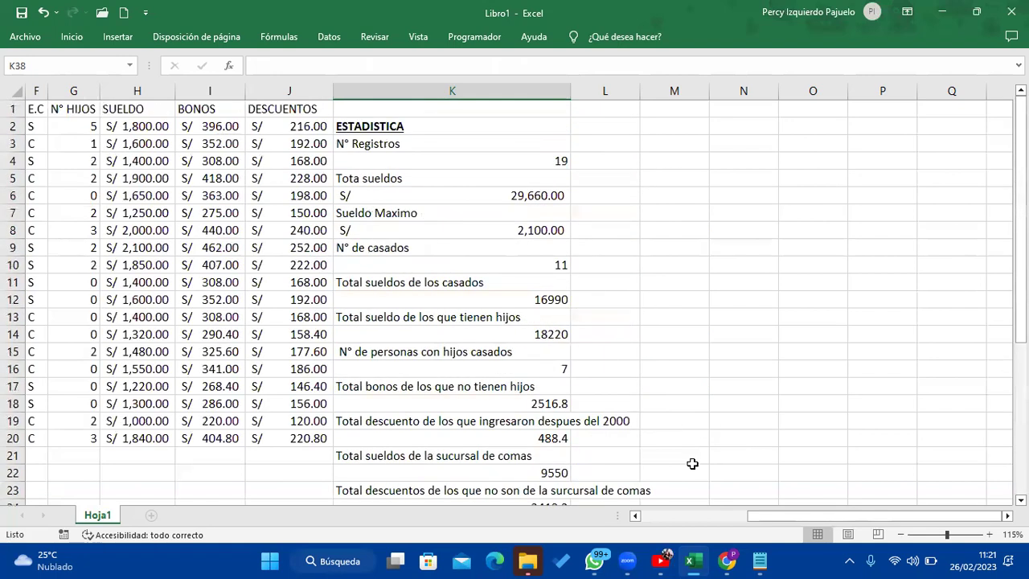
left_click_drag(777, 515, 721, 518)
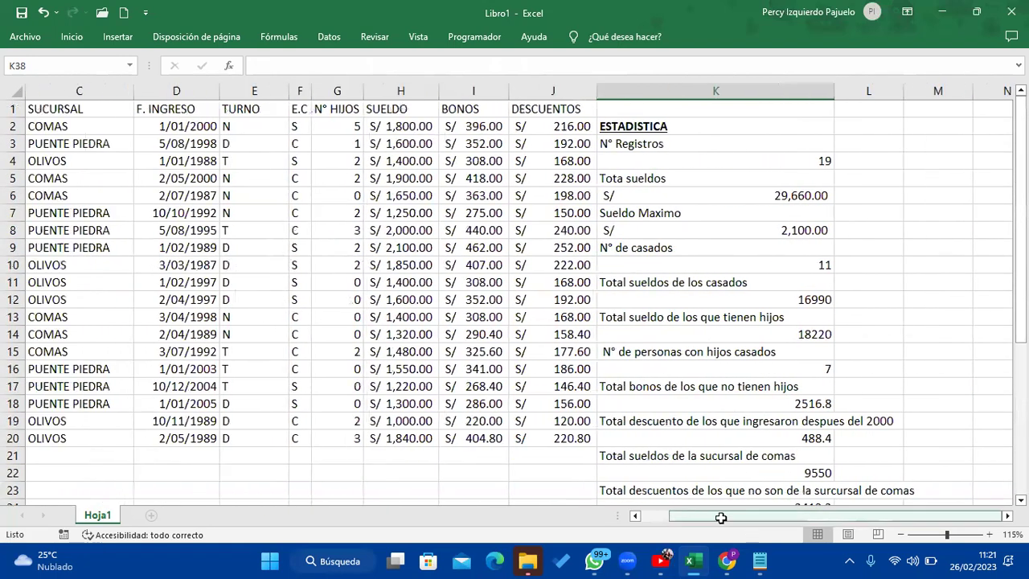
scroll(348, 63, "down", 3)
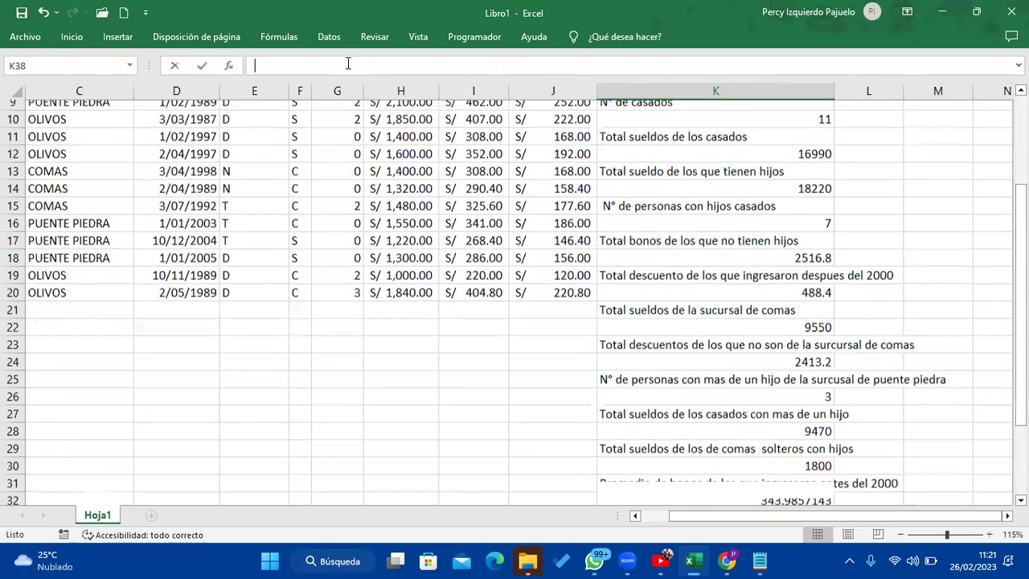
scroll(415, 214, "down", 2)
scroll(342, 246, "up", 1)
scroll(409, 362, "up", 4)
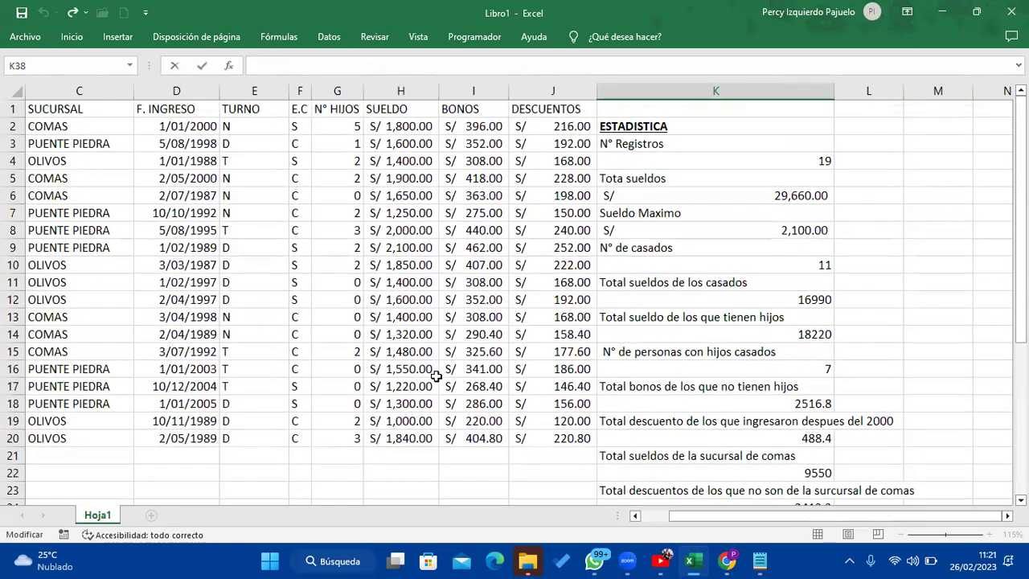
type("=suma")
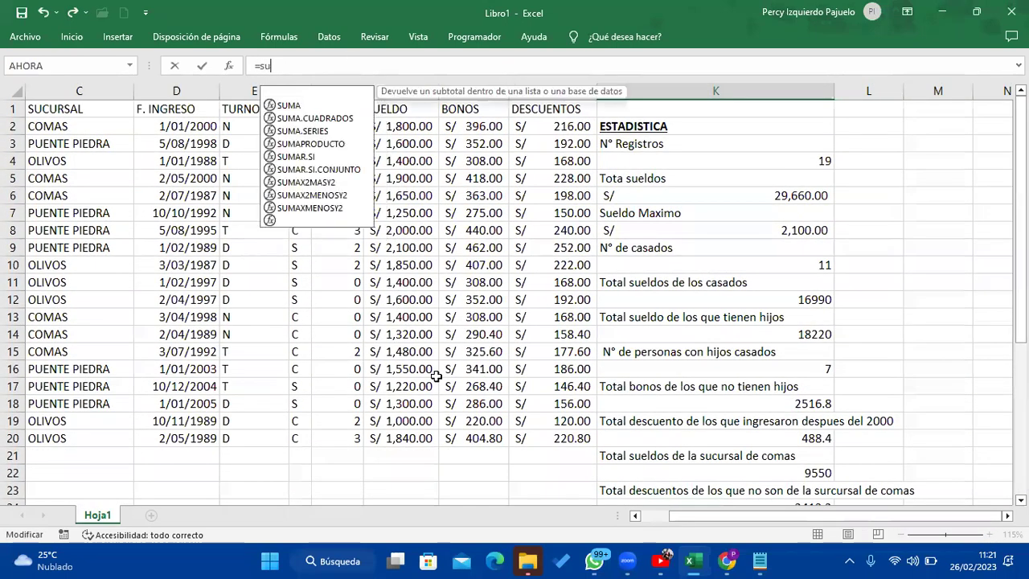
key("Down")
key("Down")
key("Down")
key("Down")
key("Tab")
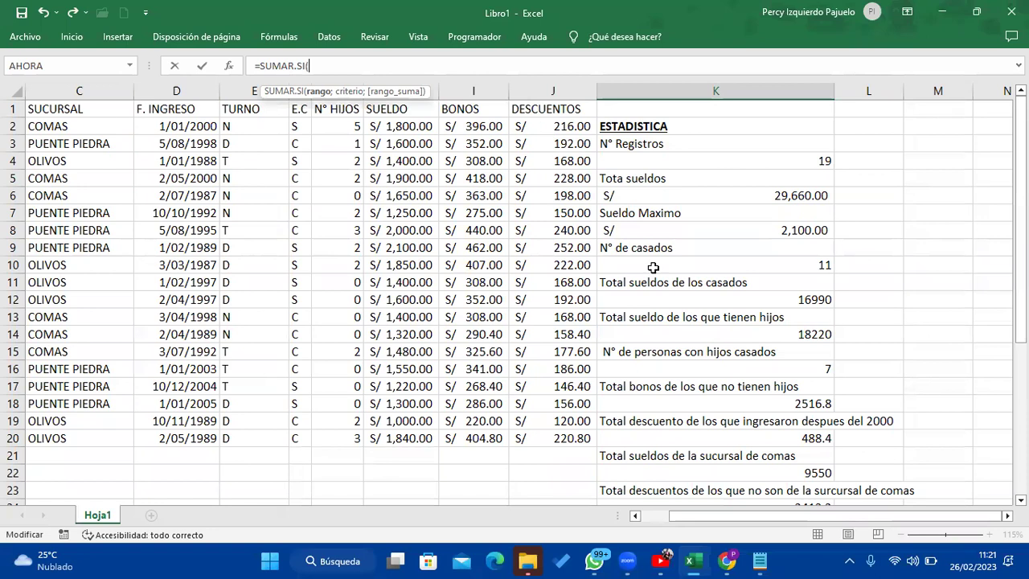
Try the discounts J2:J20 as the first range, then delete it
scroll(785, 378, "down", 3)
scroll(785, 378, "down", 3)
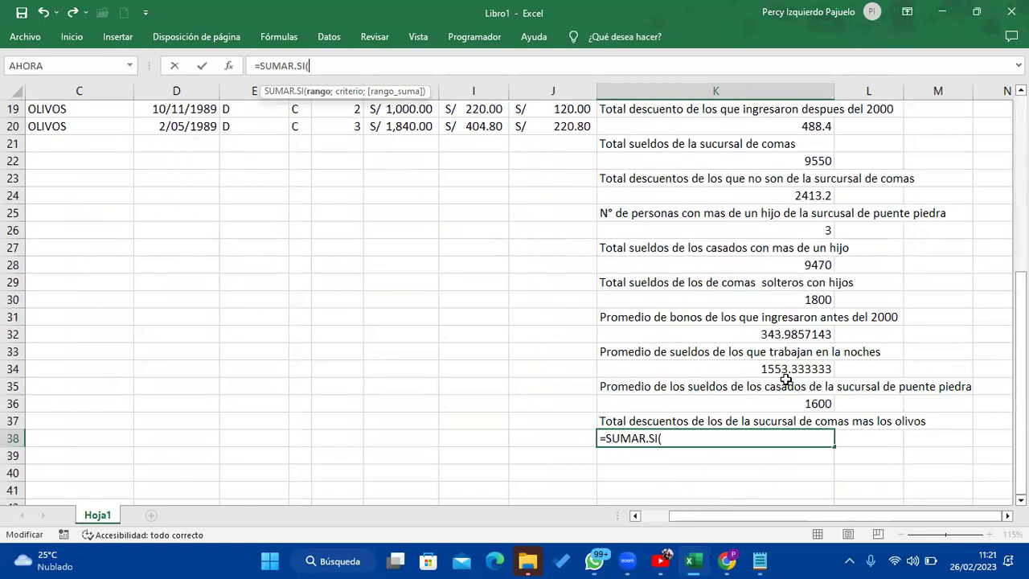
scroll(785, 377, "up", 3)
scroll(466, 327, "up", 3)
mouse_move(531, 126)
left_mouse_down()
mouse_move(521, 385)
mouse_move(539, 435)
left_mouse_up()
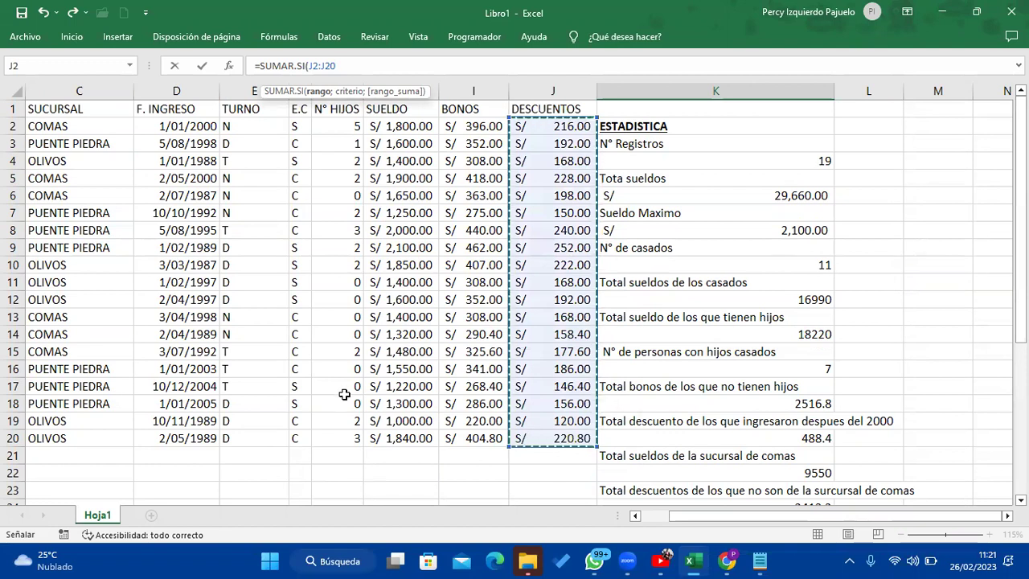
type(";\"")
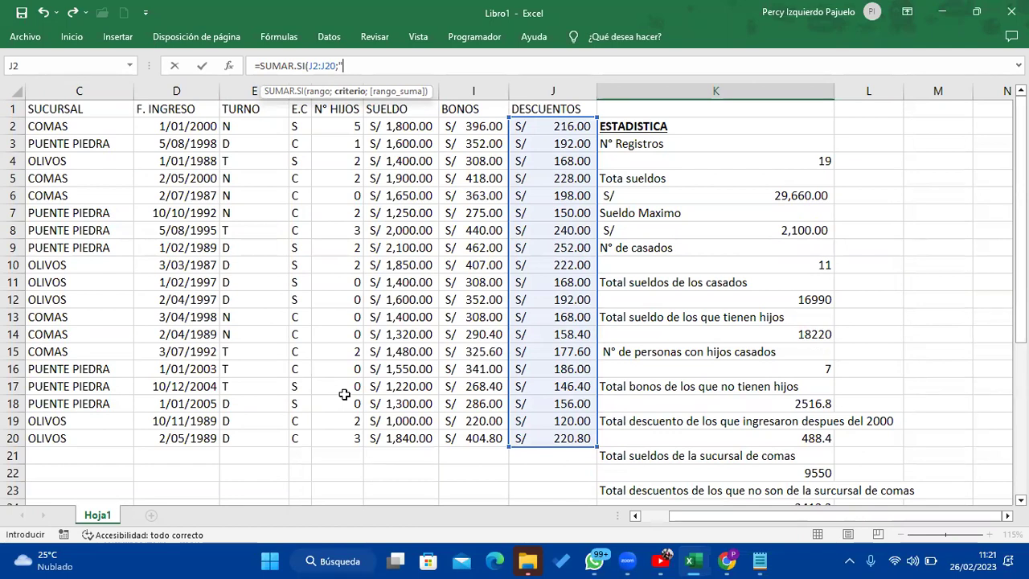
key("BackSpace")
key("BackSpace")
key("BackSpace")
key("BackSpace")
key("BackSpace")
key("BackSpace")
key("BackSpace")
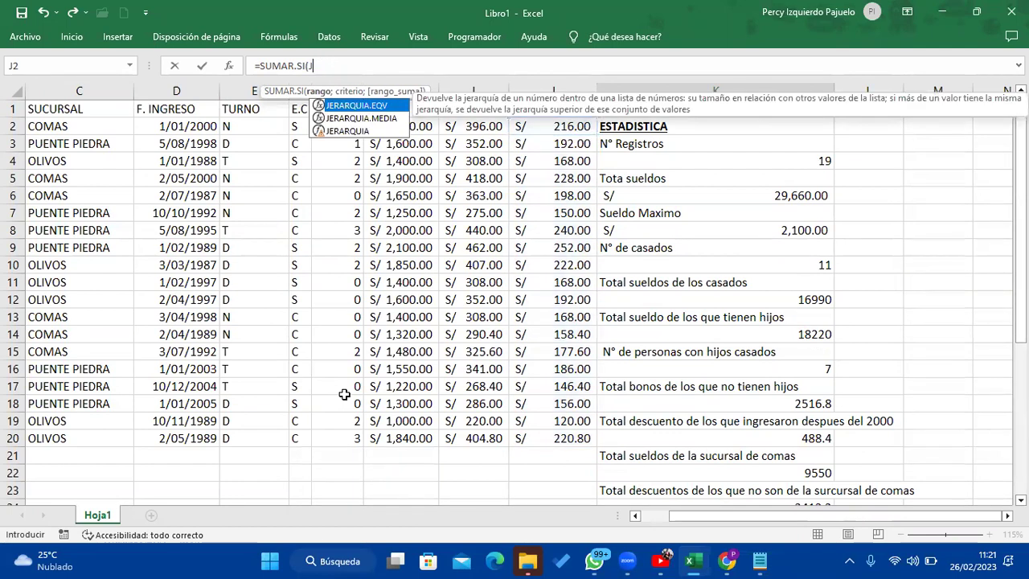
key("BackSpace")
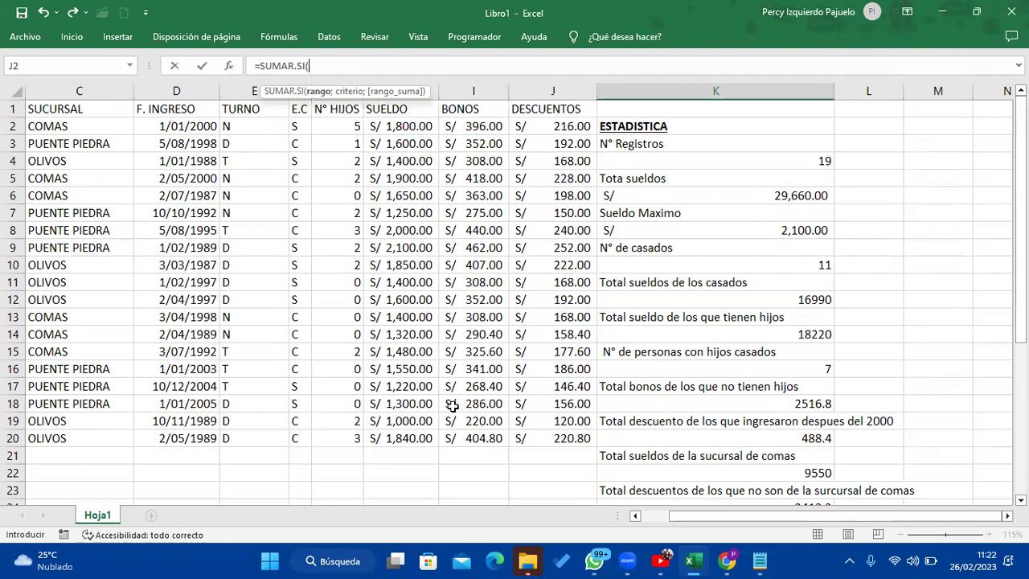
Enter branches C2:C20 with criterion "Comas", then drop the tentatively chosen salary range
scroll(453, 402, "down", 6)
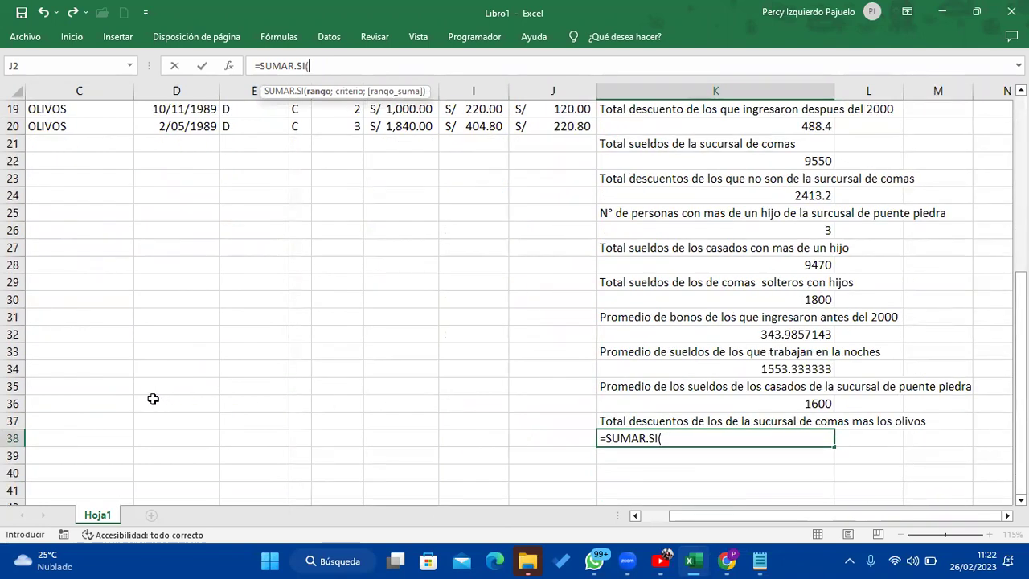
scroll(153, 399, "up", 5)
scroll(152, 399, "up", 1)
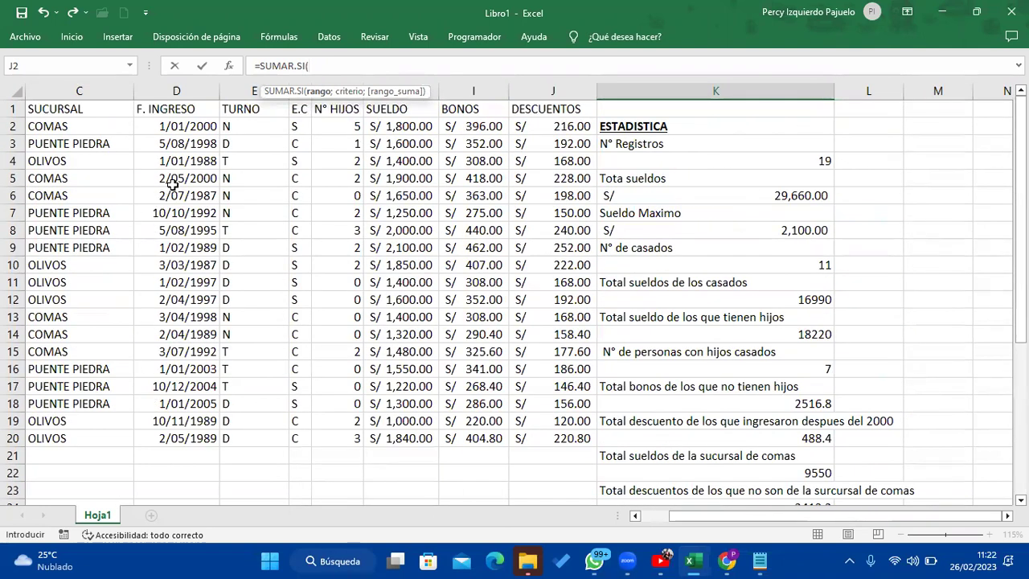
left_click_drag(101, 129, 104, 431)
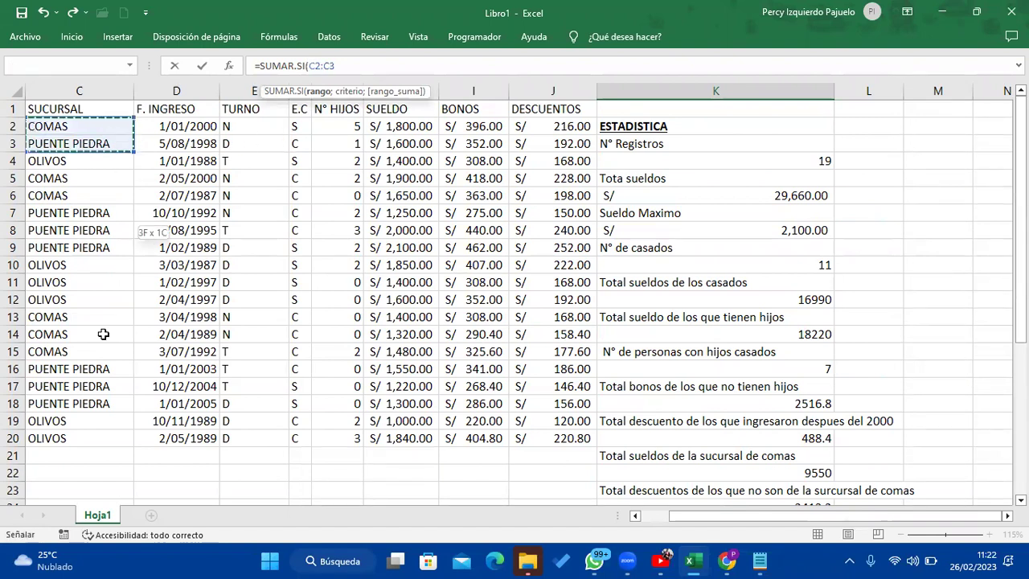
type(";\"Comas\"")
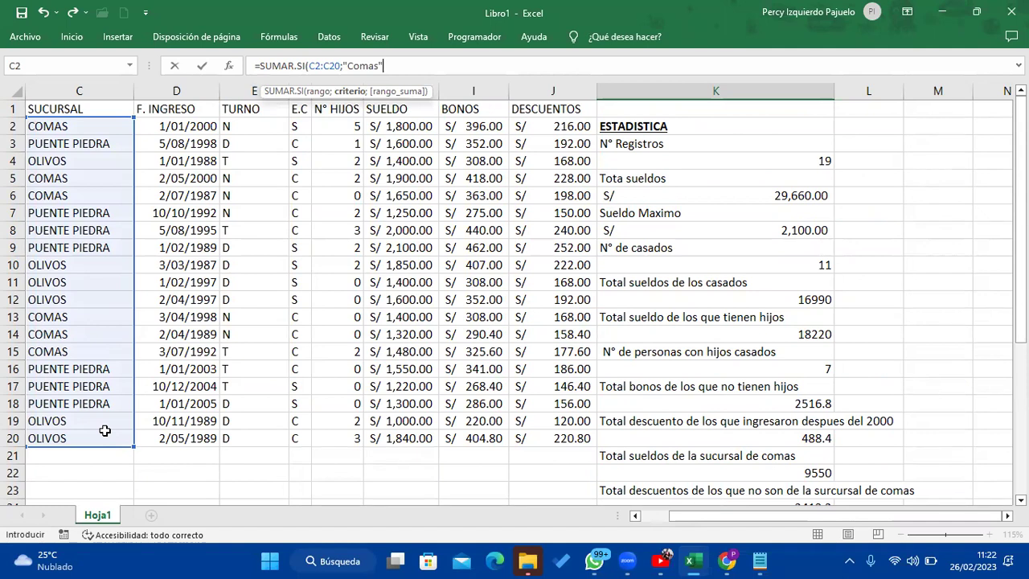
type(";")
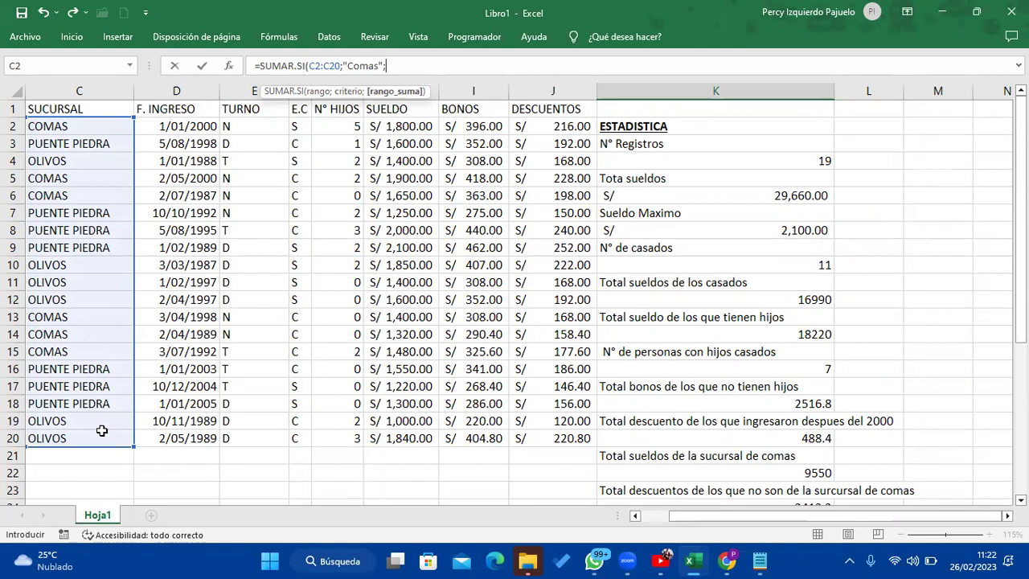
left_click_drag(405, 129, 406, 438)
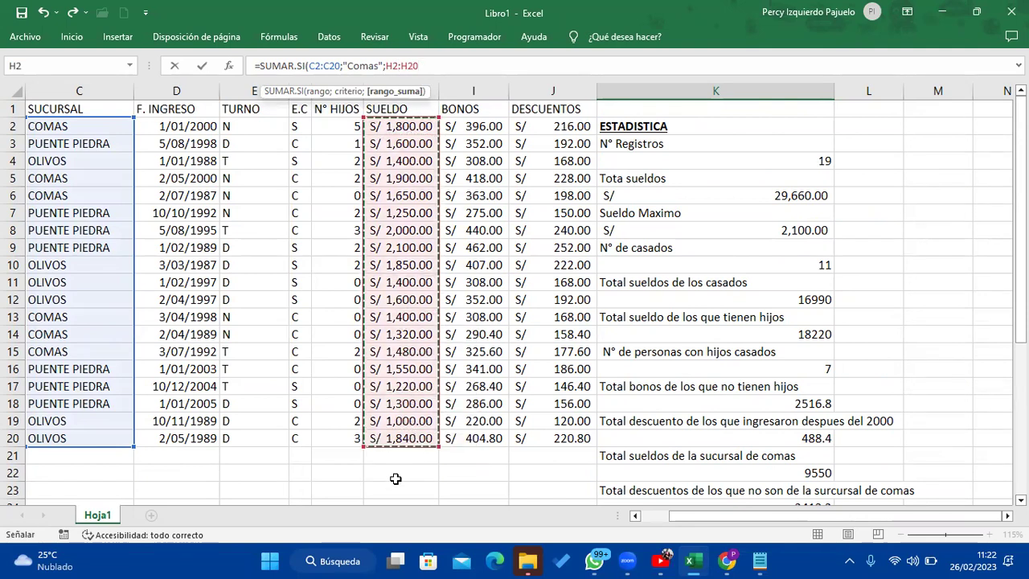
scroll(598, 388, "down", 3)
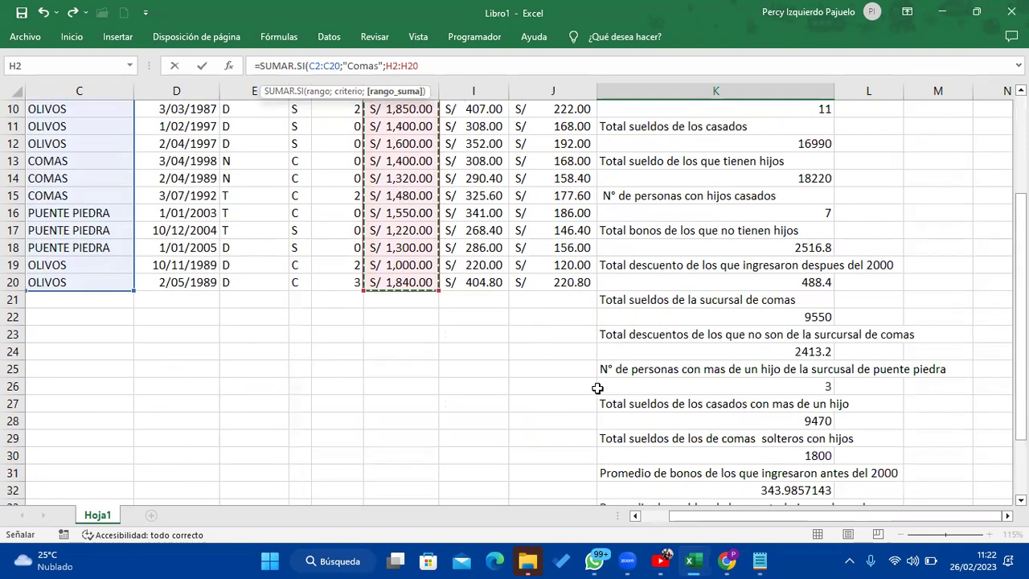
scroll(597, 389, "down", 2)
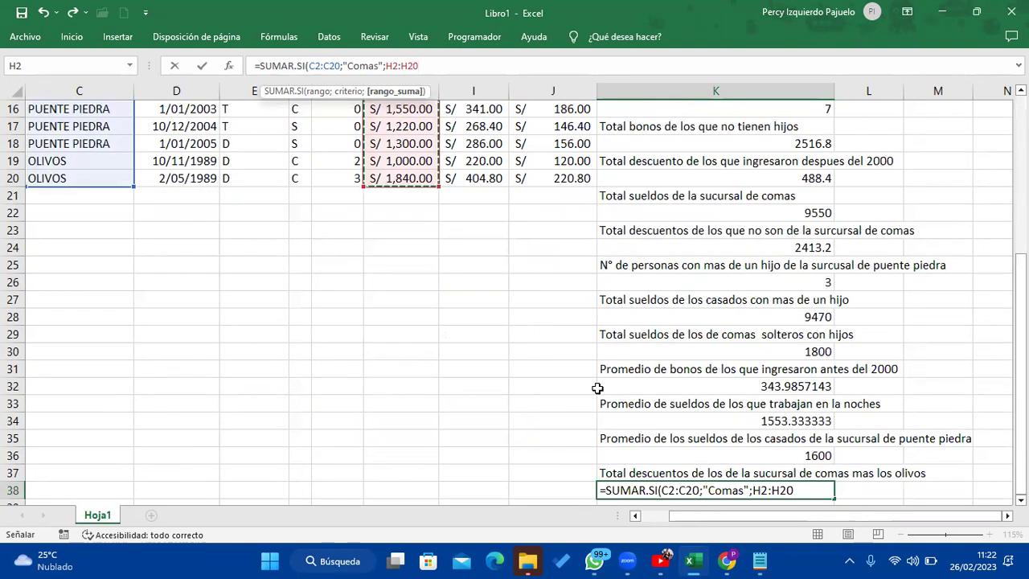
scroll(593, 388, "up", 4)
scroll(542, 341, "up", 1)
key("BackSpace")
key("BackSpace")
key("BackSpace")
key("BackSpace")
key("BackSpace")
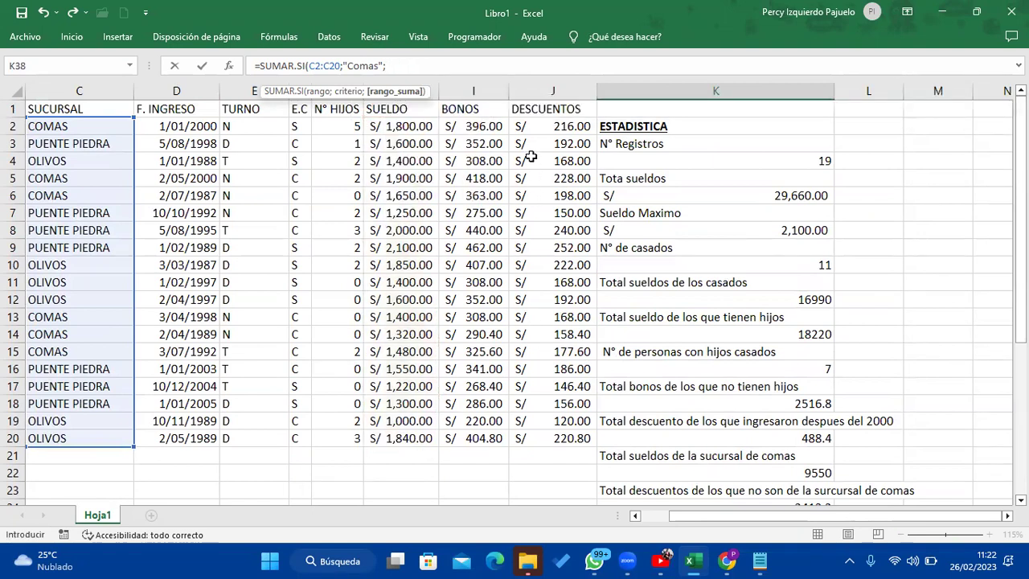
Close the Comas sum with range J2:J20 and add a second SUMAR.SI after a plus sign
left_click_drag(537, 131, 558, 432)
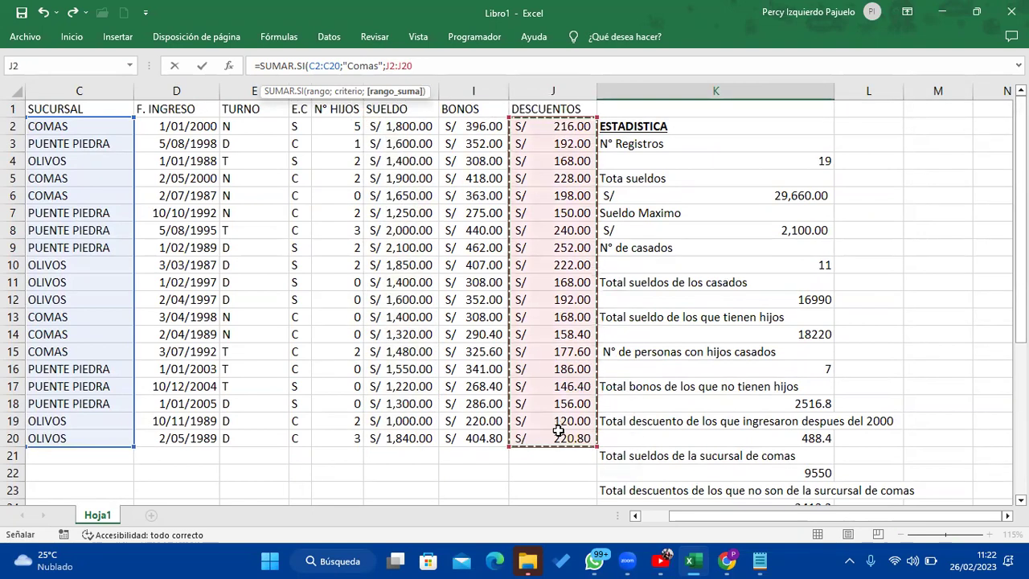
type(")+")
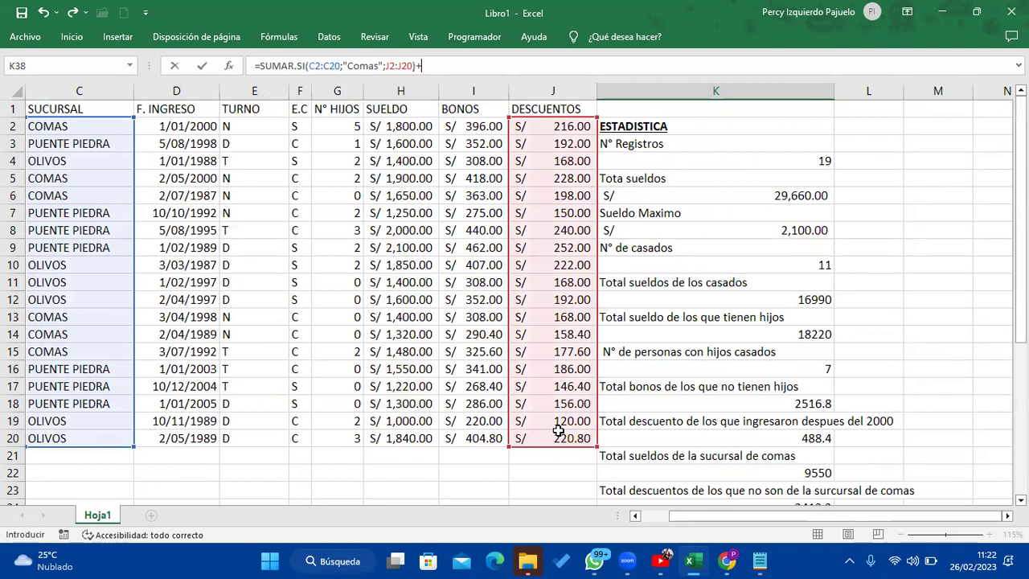
type("suma")
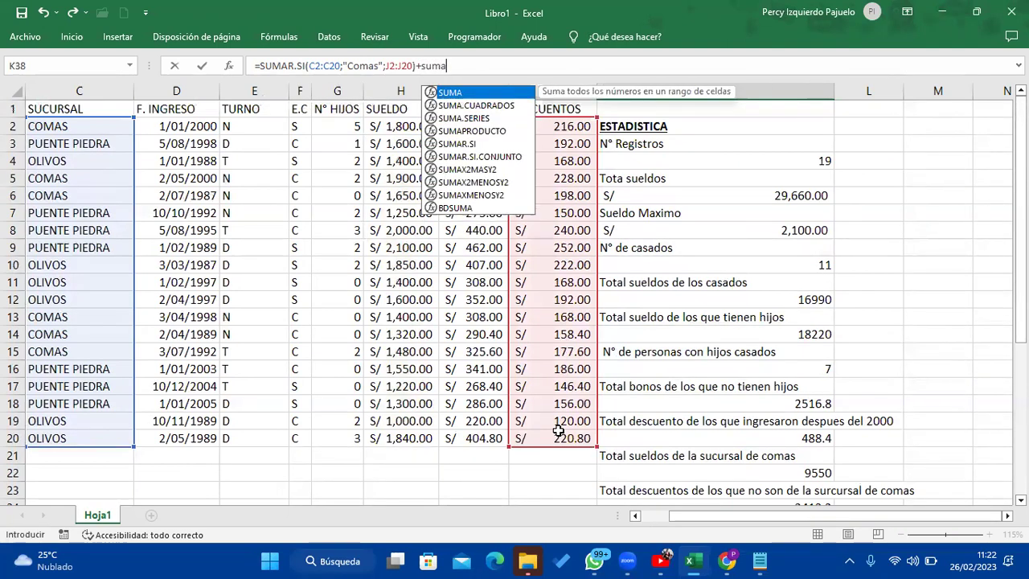
key("Down")
key("Down")
key("Down")
key("Down")
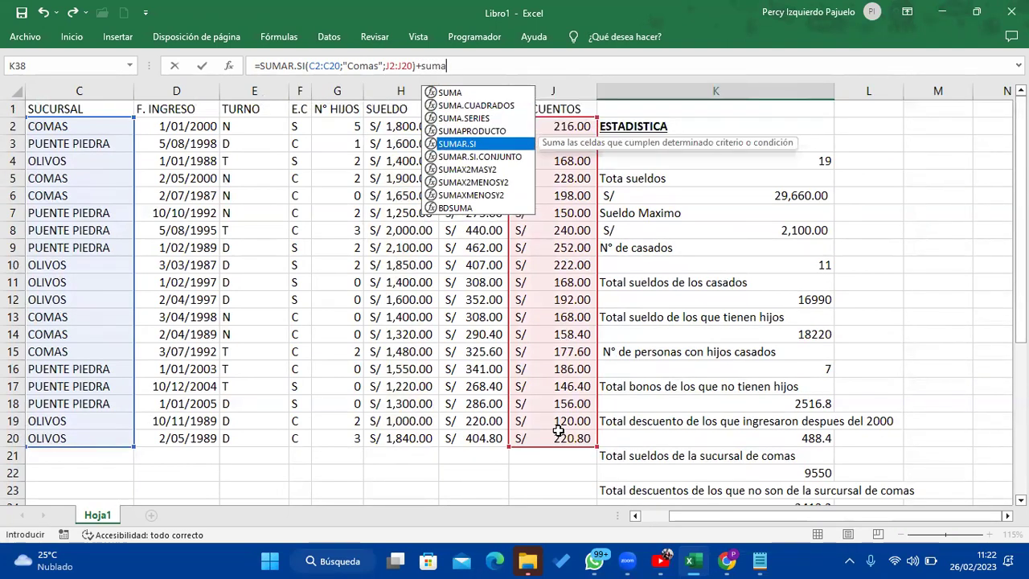
key("Tab")
Make the second sum test C2:C20 for "Olivos" over J2:J20, so K38 shows 2236.8
left_click(97, 132)
left_click_drag(97, 131, 101, 438)
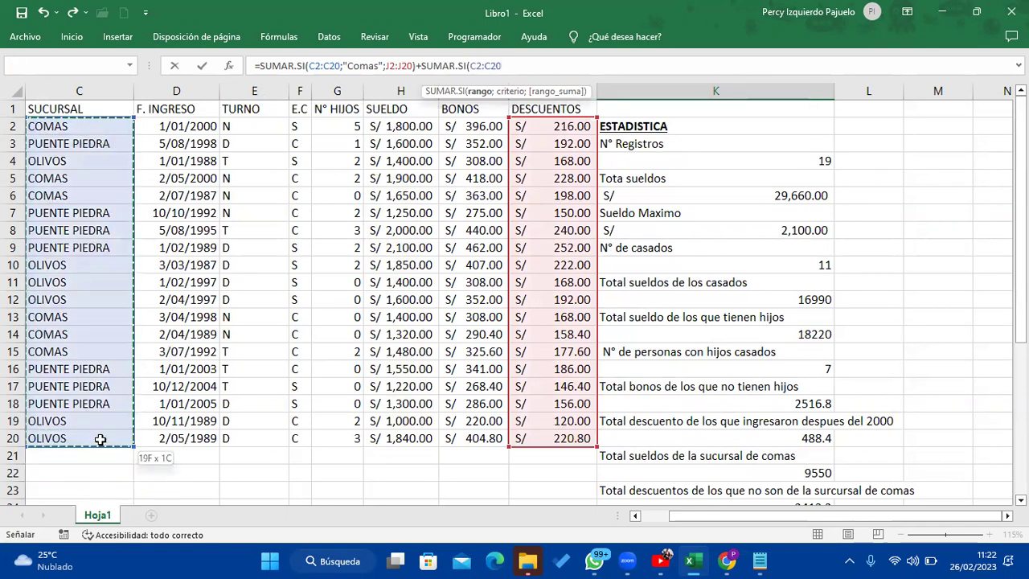
type(";\"")
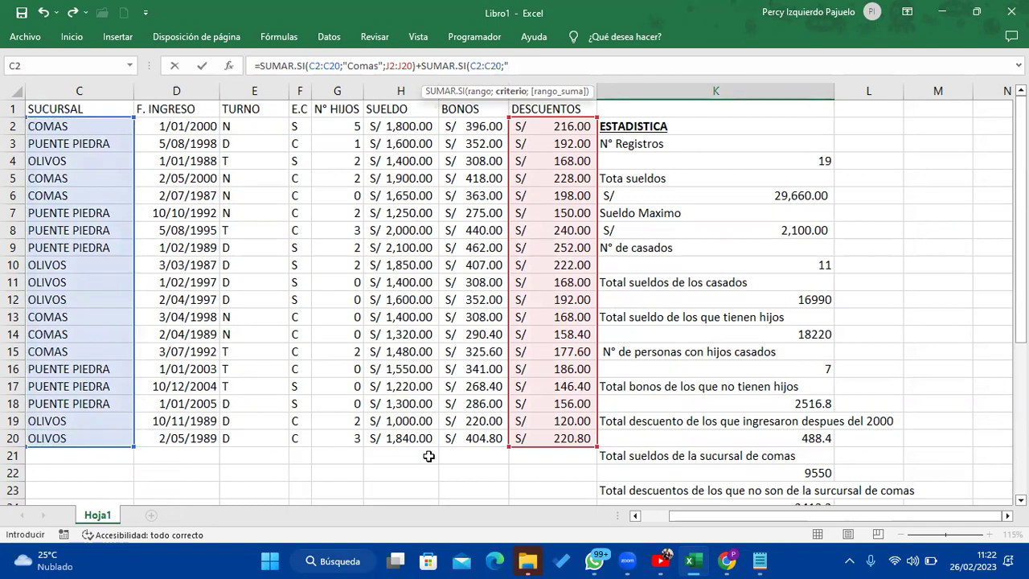
scroll(687, 427, "down", 3)
scroll(687, 427, "down", 1)
scroll(368, 425, "up", 2)
scroll(368, 425, "up", 2)
type("Olivos\";")
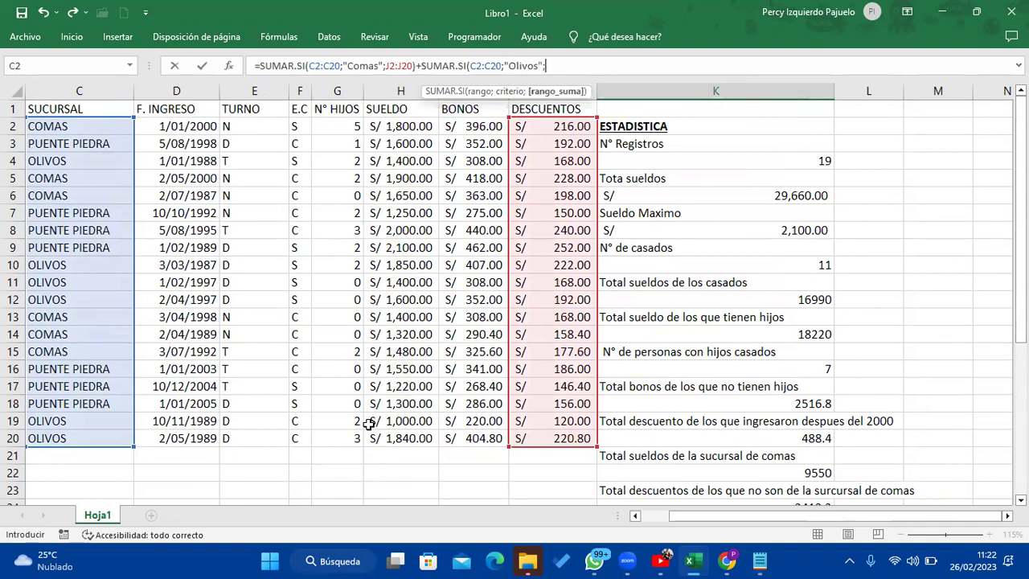
left_click_drag(560, 128, 561, 434)
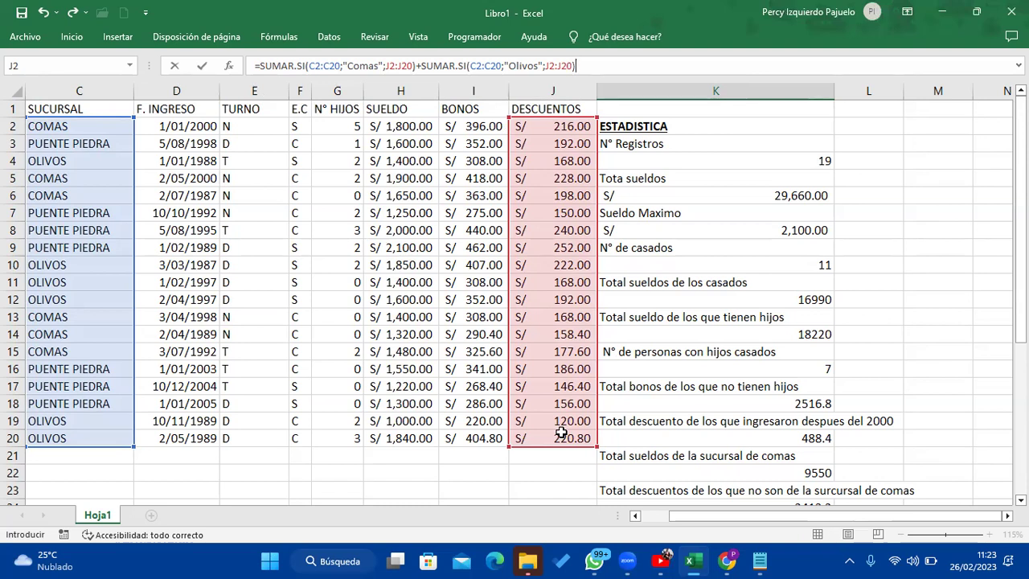
key("Return")
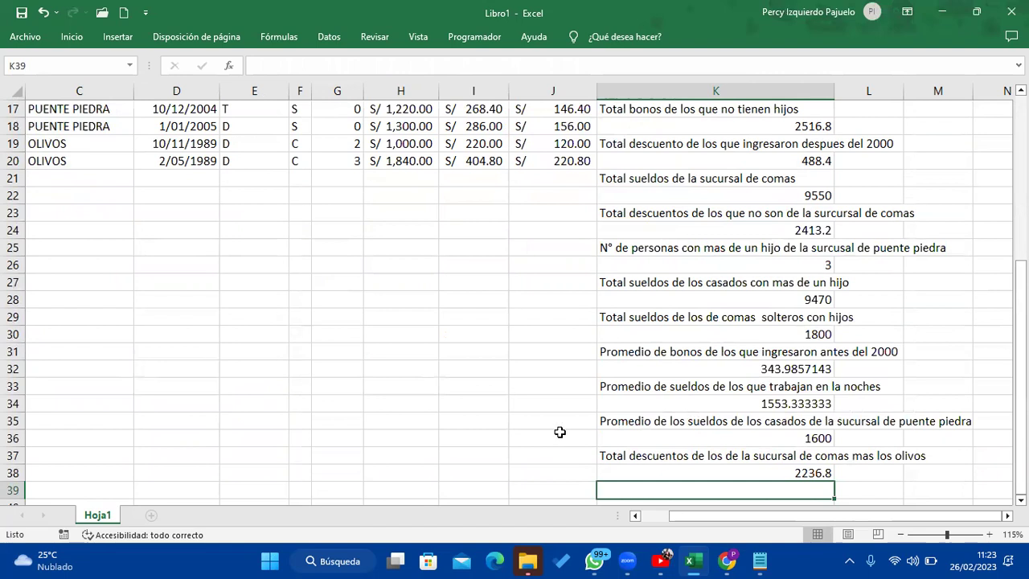
Reopen K38's formula and place the cursor just before the plus sign joining the two sums
scroll(563, 415, "down", 1)
scroll(530, 410, "up", 3)
scroll(501, 406, "up", 3)
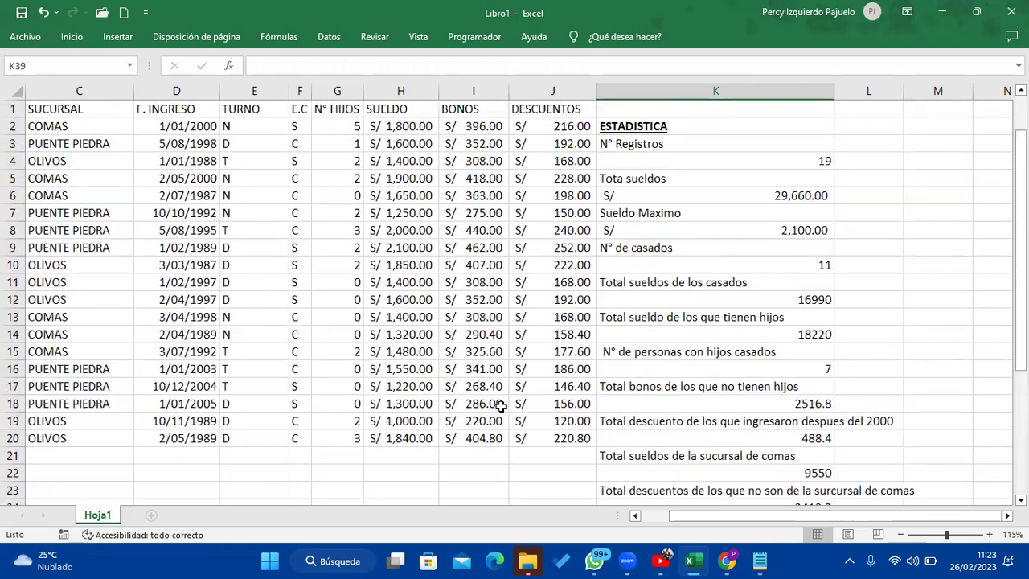
scroll(655, 302, "down", 4)
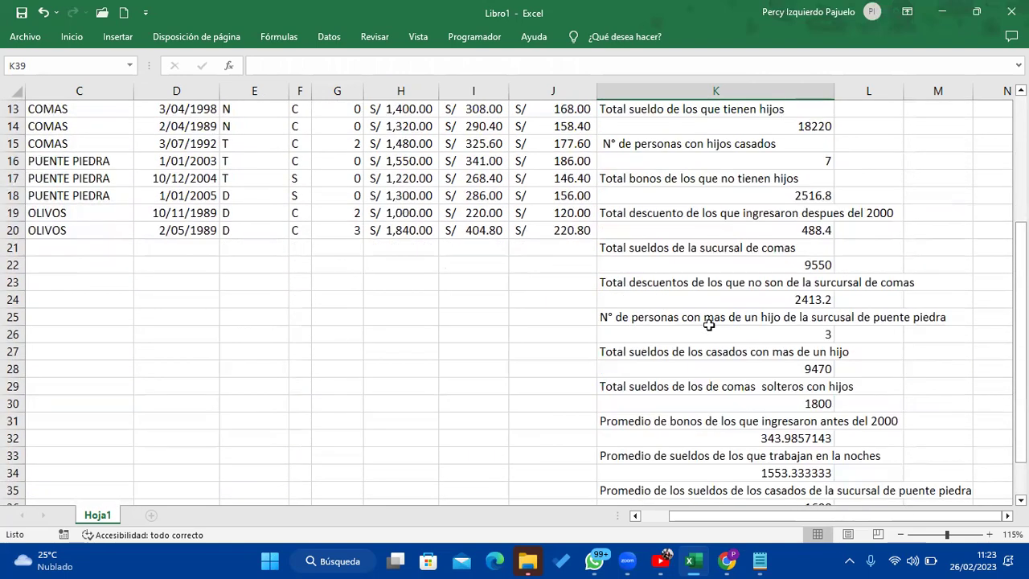
scroll(374, 287, "up", 3)
scroll(375, 294, "up", 1)
scroll(378, 294, "down", 6)
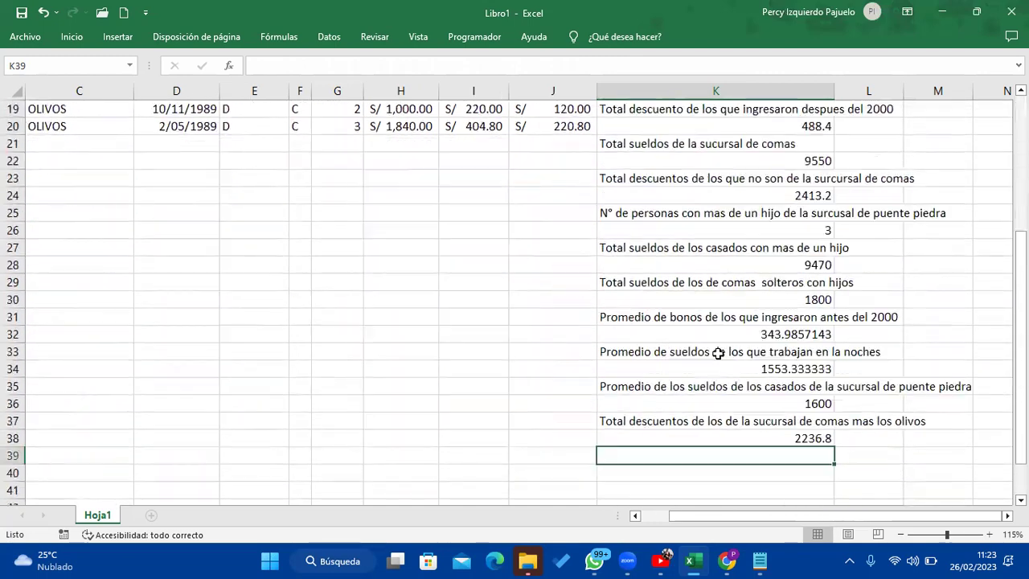
double_click(808, 438)
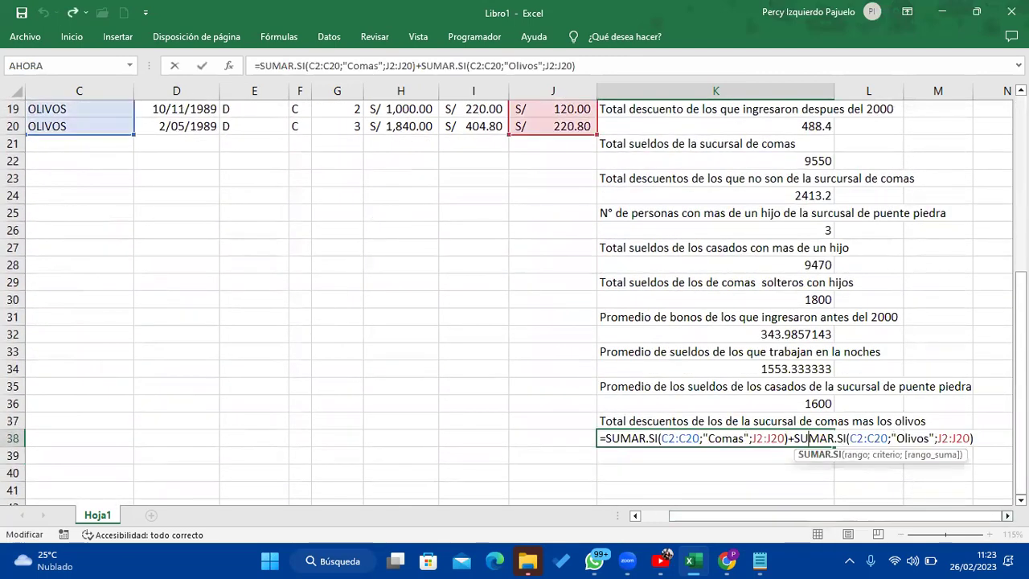
scroll(836, 426, "right", 3)
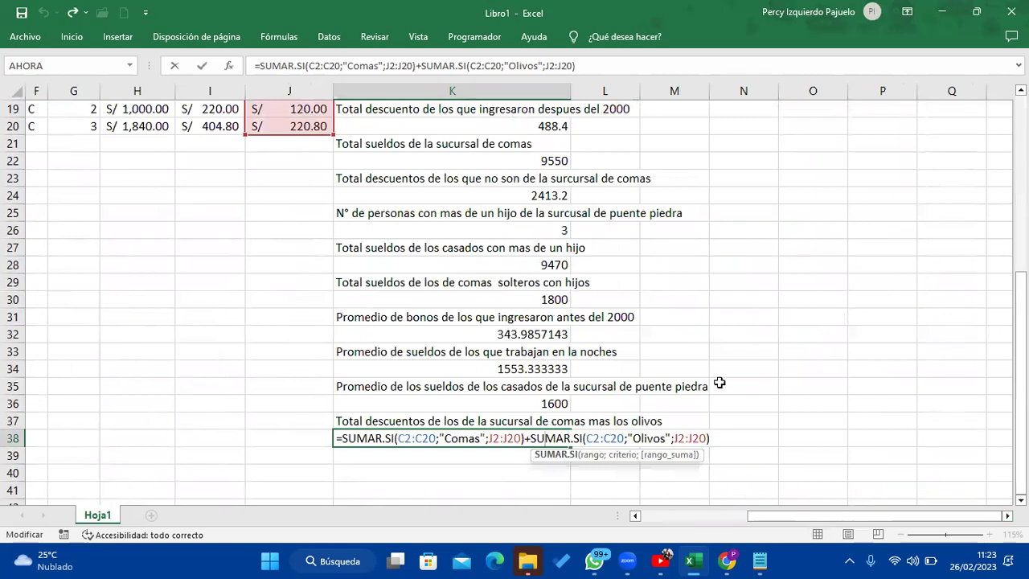
left_click(525, 438)
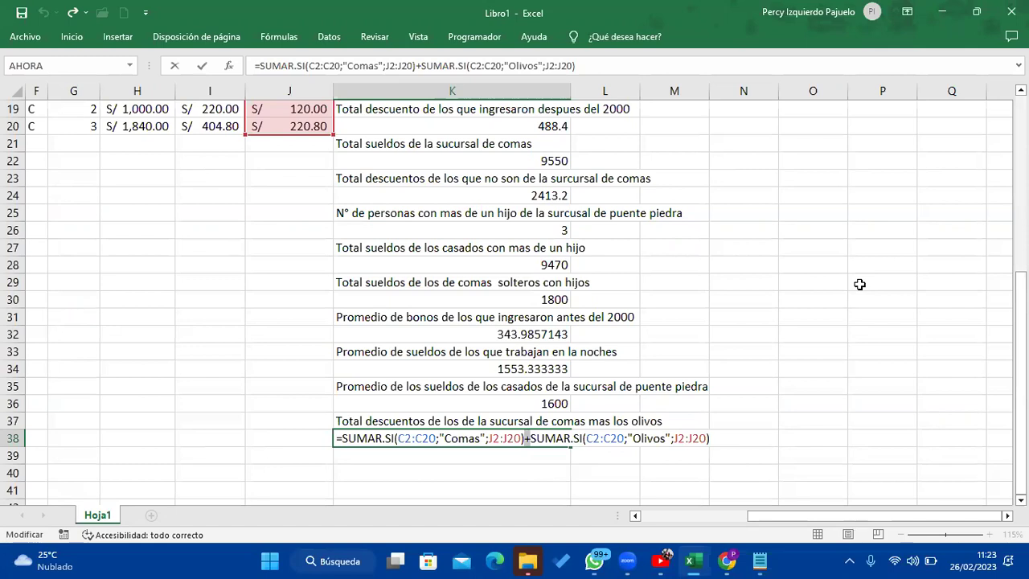
key("Delete")
type(";")
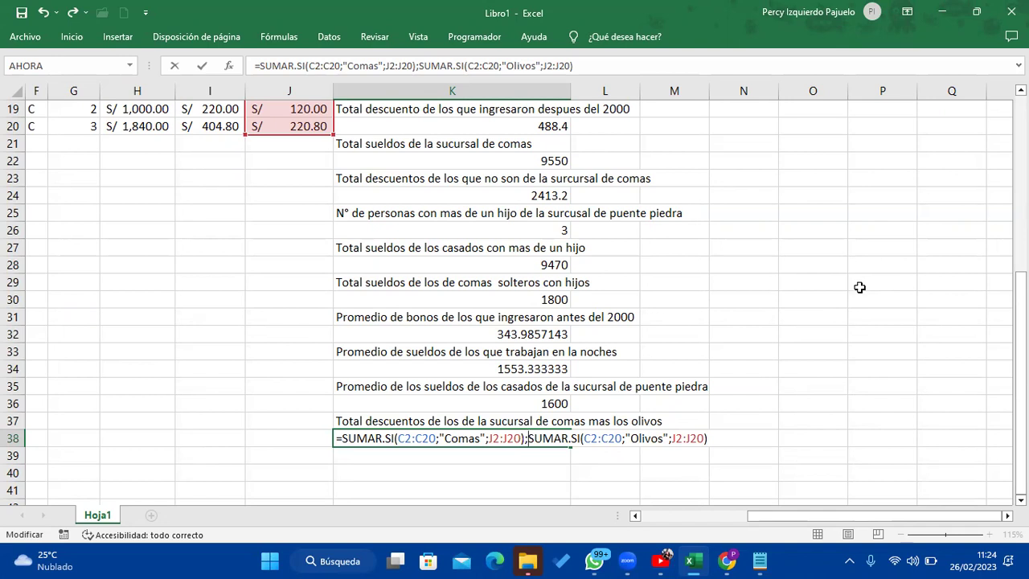
key("Return")
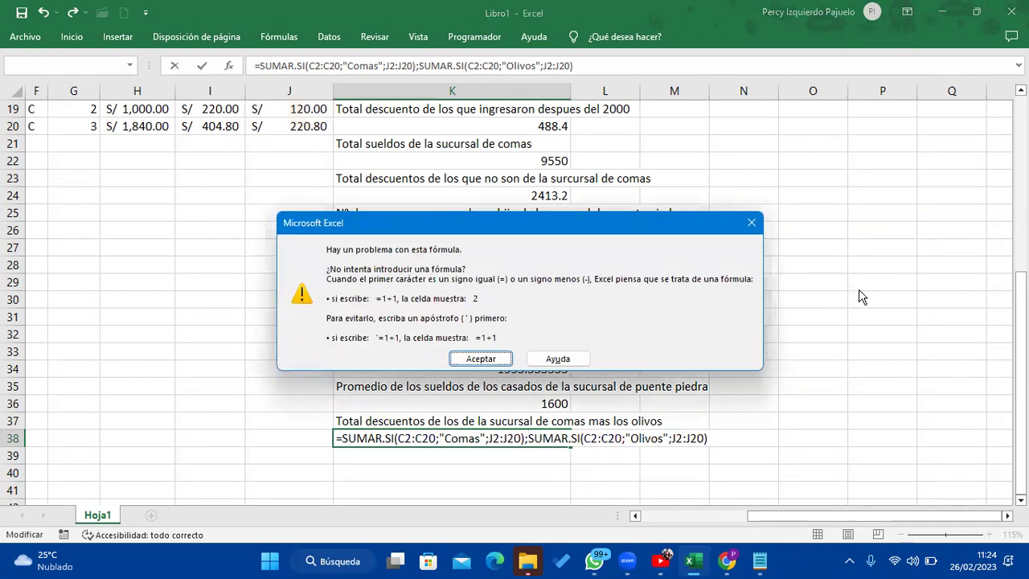
key("Return")
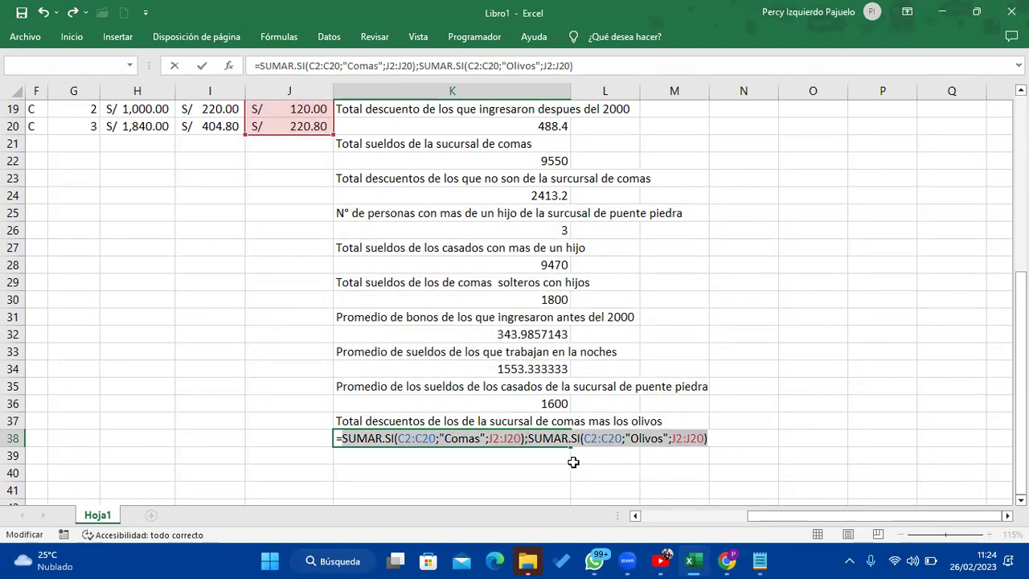
left_click(529, 438)
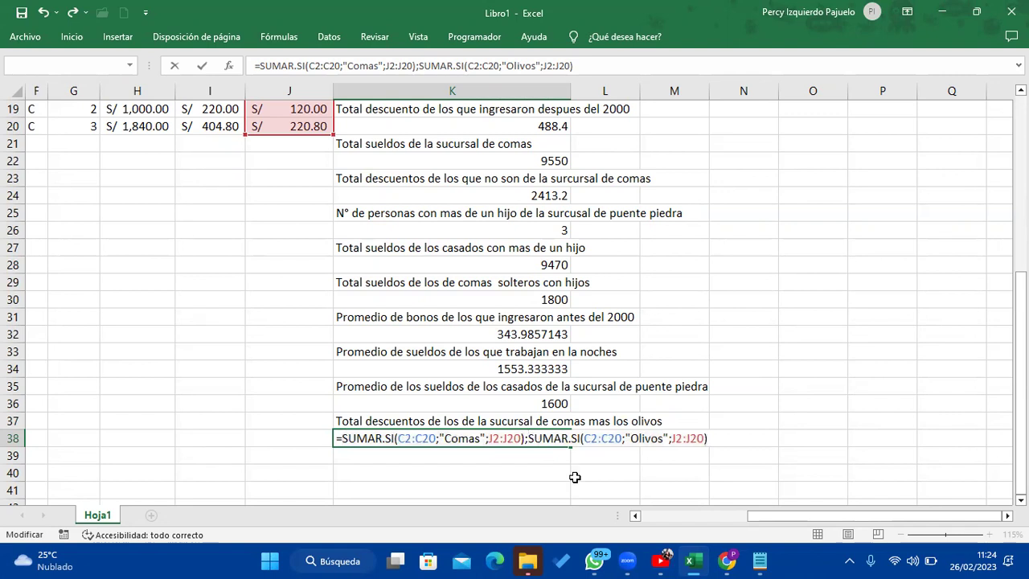
key("BackSpace")
type("+")
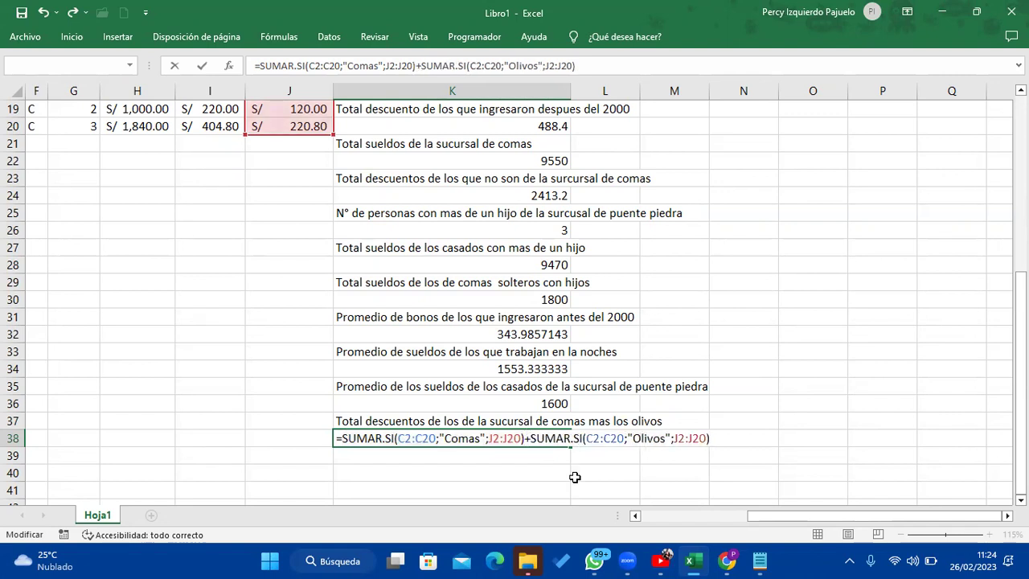